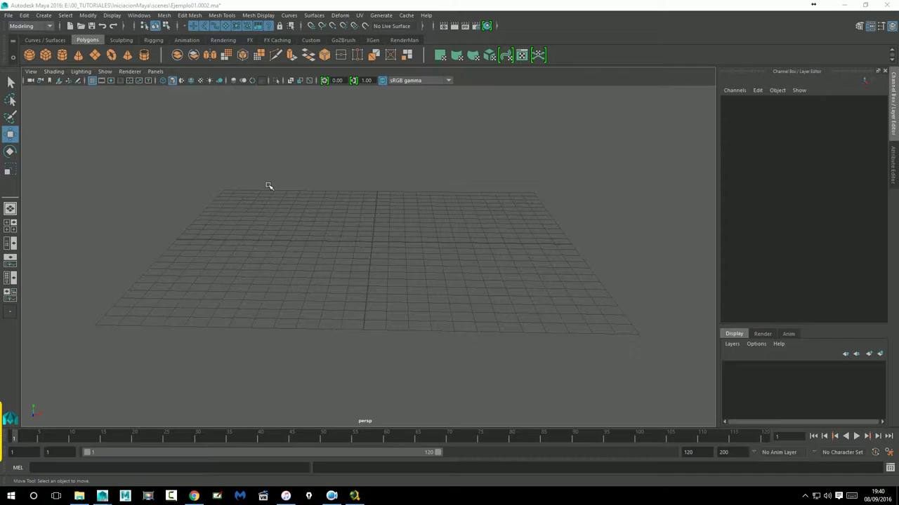
Browse the Sculpting, Rigging, Animation, Rendering and FX shelves, then return to Polygons
{"action": "scroll", "coordinate": [372, 219], "scroll_direction": "up", "scroll_amount": 1}
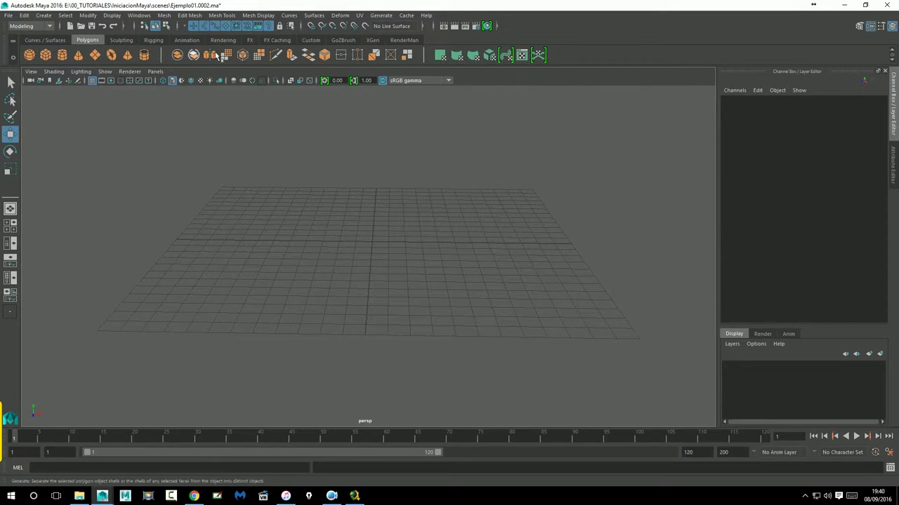
{"action": "left_click", "coordinate": [56, 44]}
{"action": "left_click", "coordinate": [86, 44]}
{"action": "left_click", "coordinate": [120, 44]}
{"action": "left_click", "coordinate": [150, 43]}
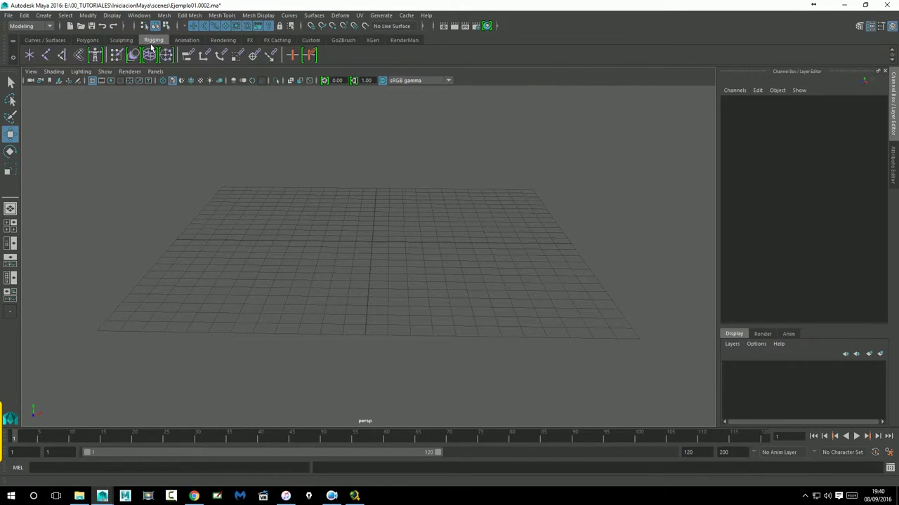
{"action": "left_click", "coordinate": [181, 45]}
{"action": "left_click", "coordinate": [219, 43]}
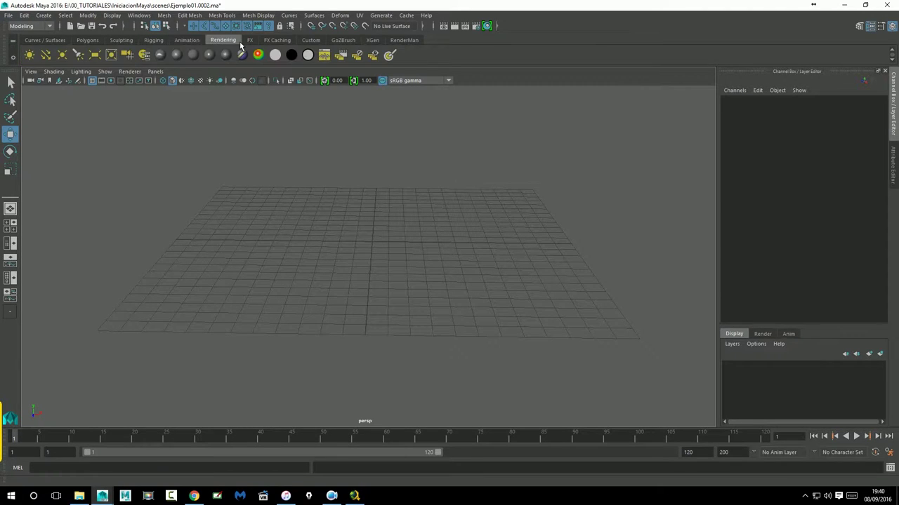
{"action": "left_click", "coordinate": [251, 44]}
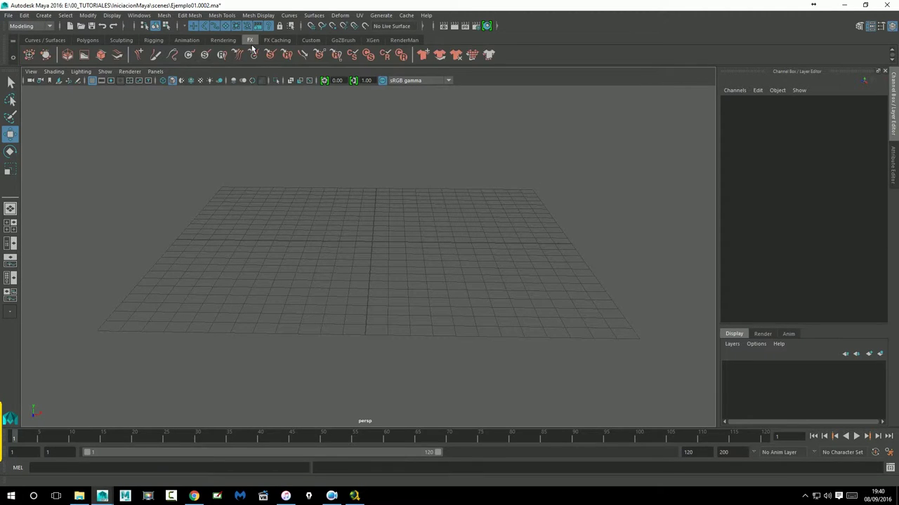
{"action": "left_click", "coordinate": [100, 43]}
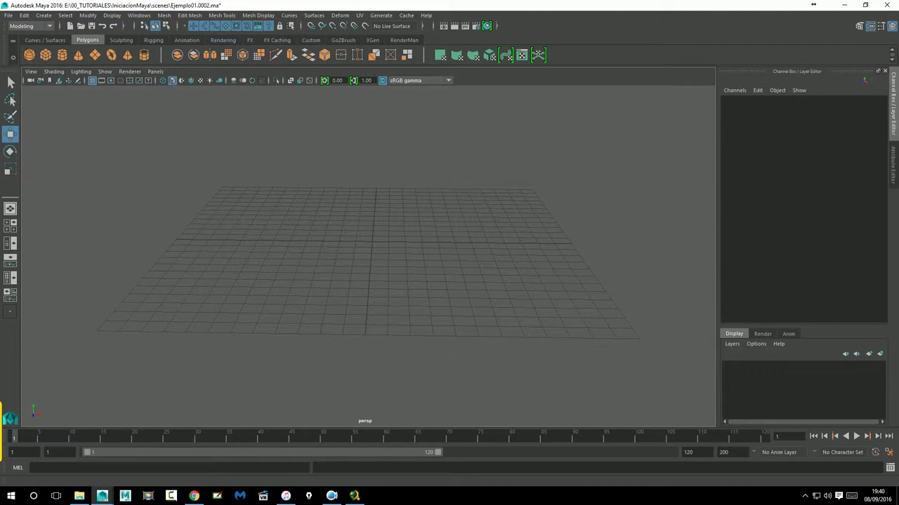
Add a default polygon sphere twice, deleting it each time, while browsing the Edit and Create menus
{"action": "left_click", "coordinate": [29, 56]}
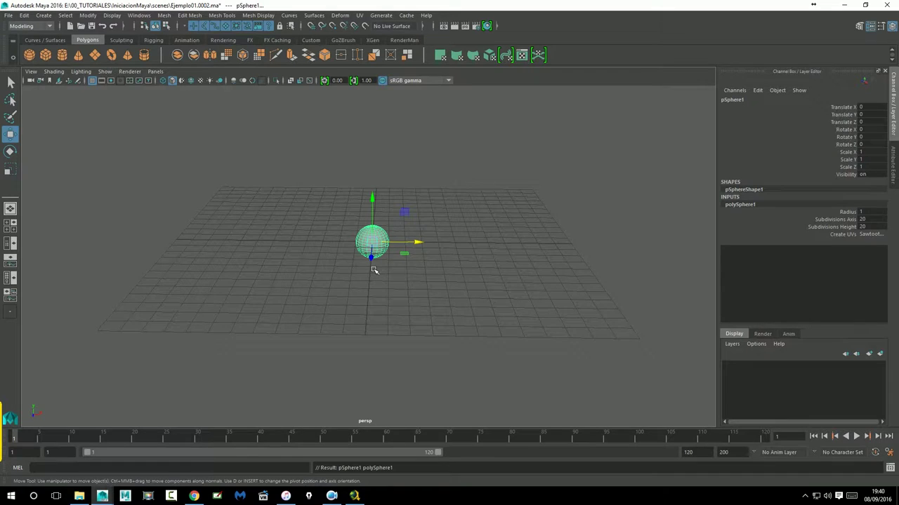
{"action": "key", "text": "Delete"}
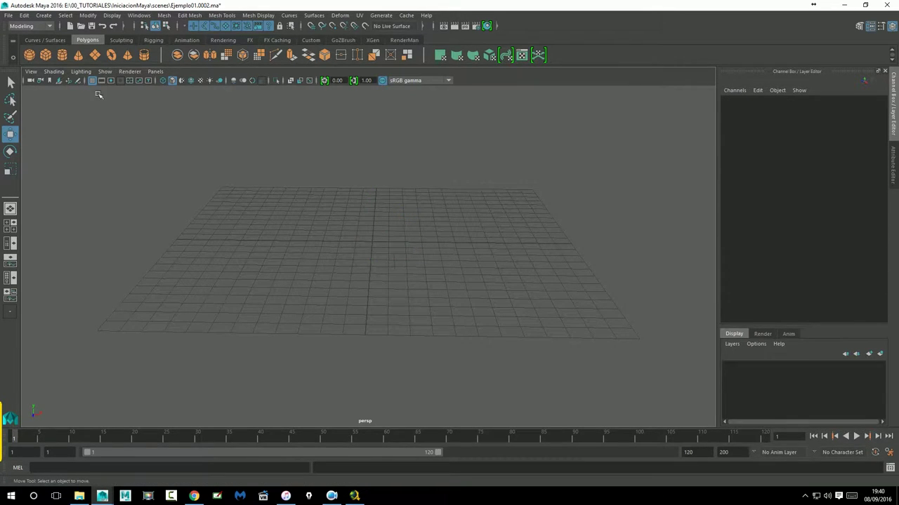
{"action": "left_click", "coordinate": [26, 16]}
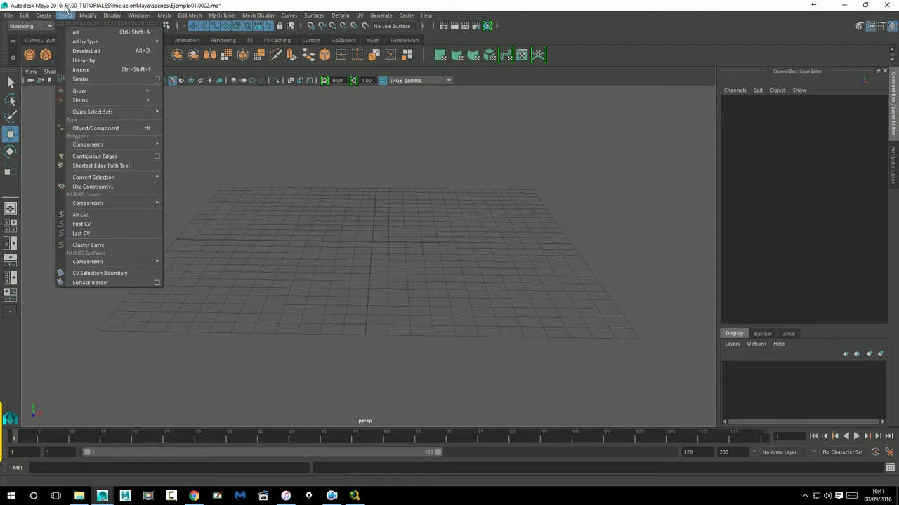
{"action": "left_click", "coordinate": [65, 15]}
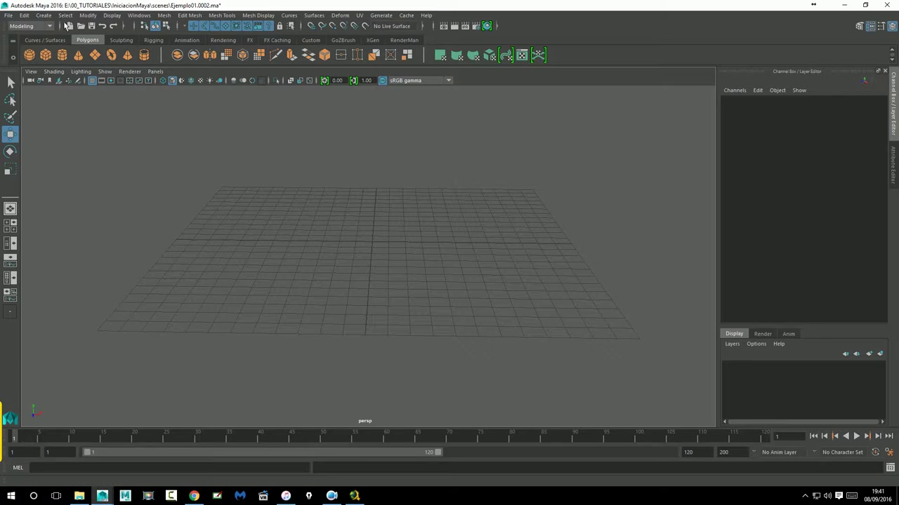
{"action": "left_click", "coordinate": [44, 15]}
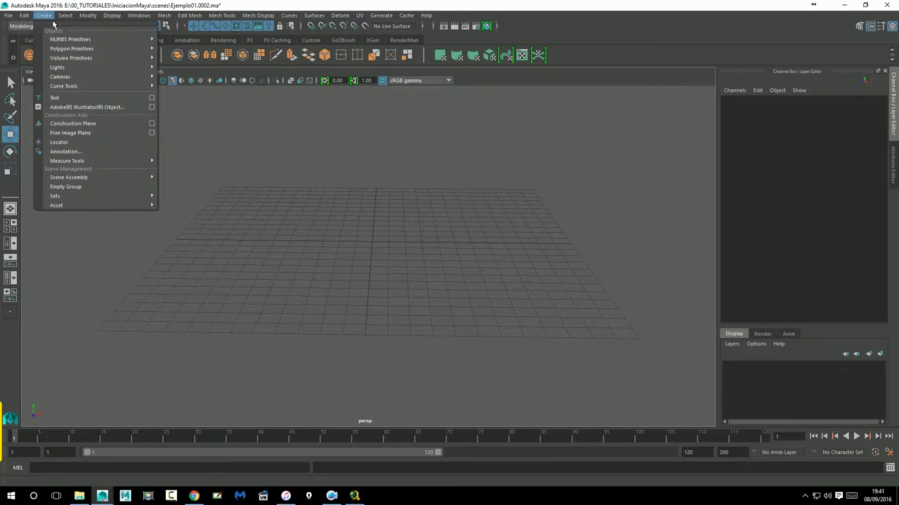
{"action": "mouse_move", "coordinate": [71, 48]}
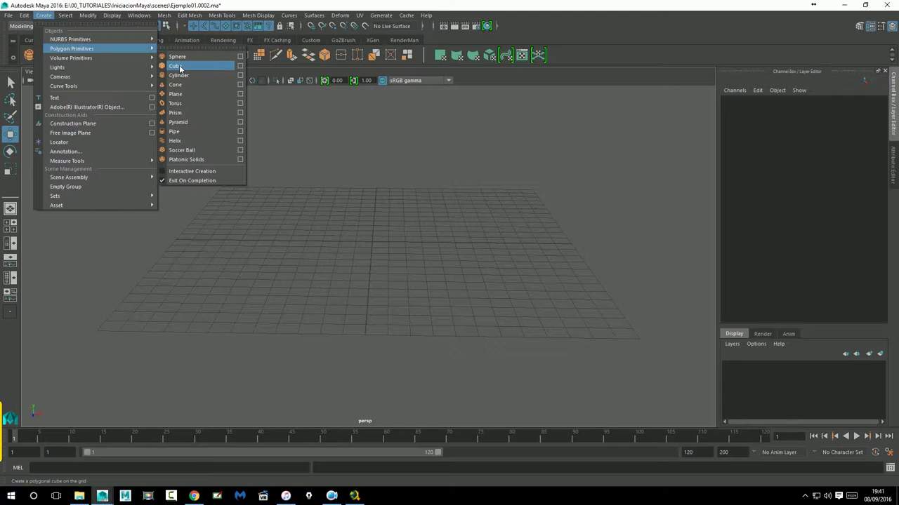
{"action": "left_click", "coordinate": [180, 60]}
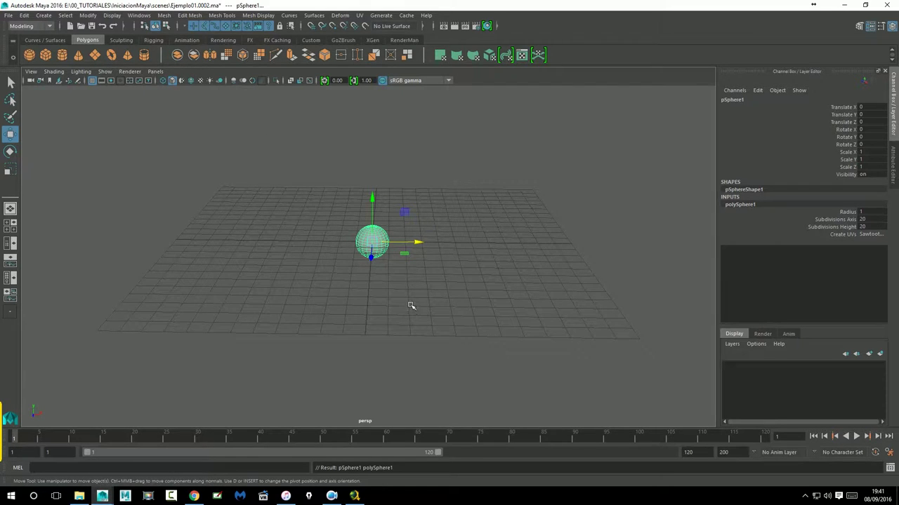
{"action": "key", "text": "Delete"}
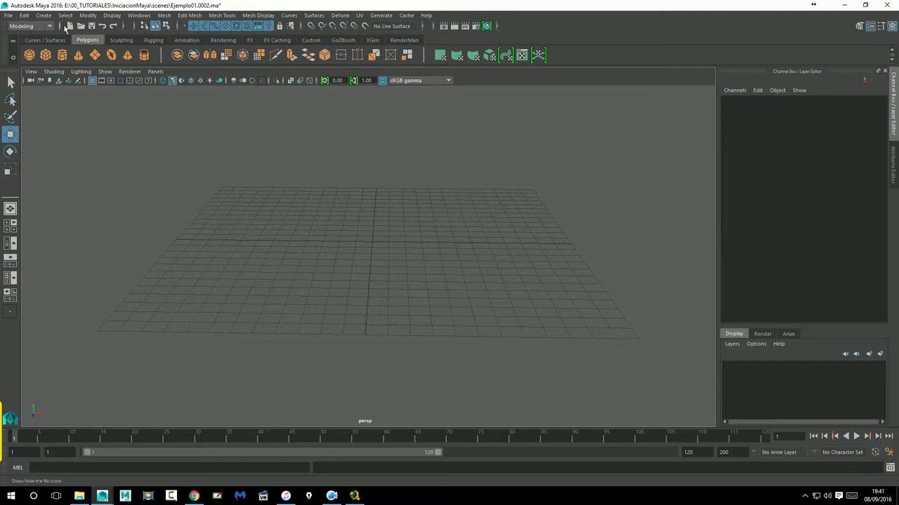
Turn on Interactive Creation for polygon primitives and pick the Sphere primitive
{"action": "left_click", "coordinate": [43, 15]}
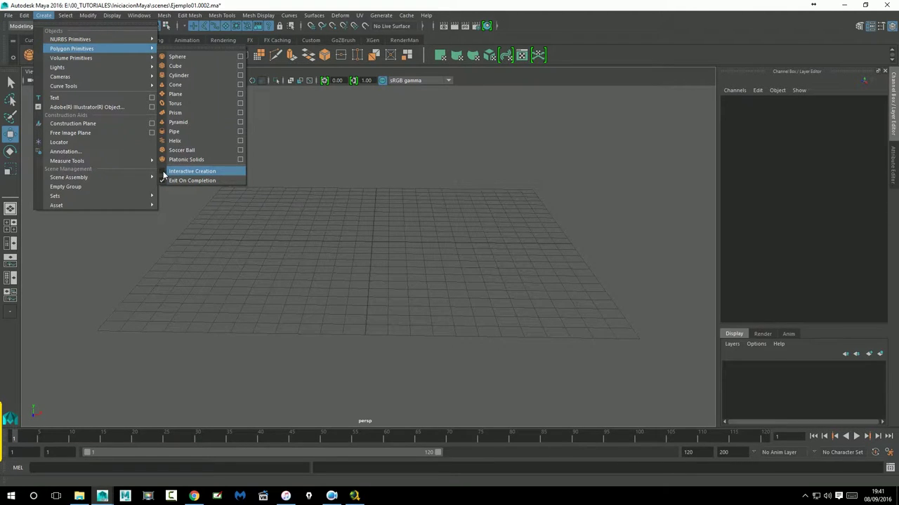
{"action": "left_click", "coordinate": [164, 175]}
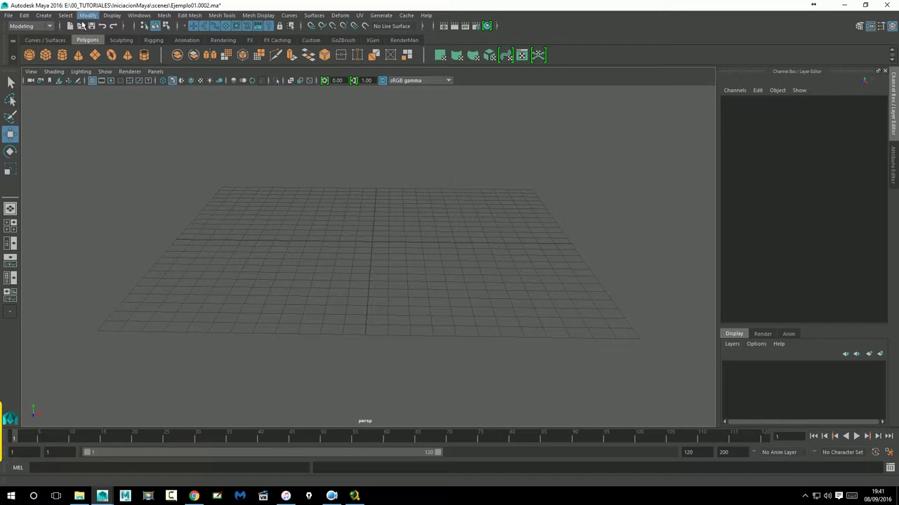
{"action": "left_click", "coordinate": [43, 15]}
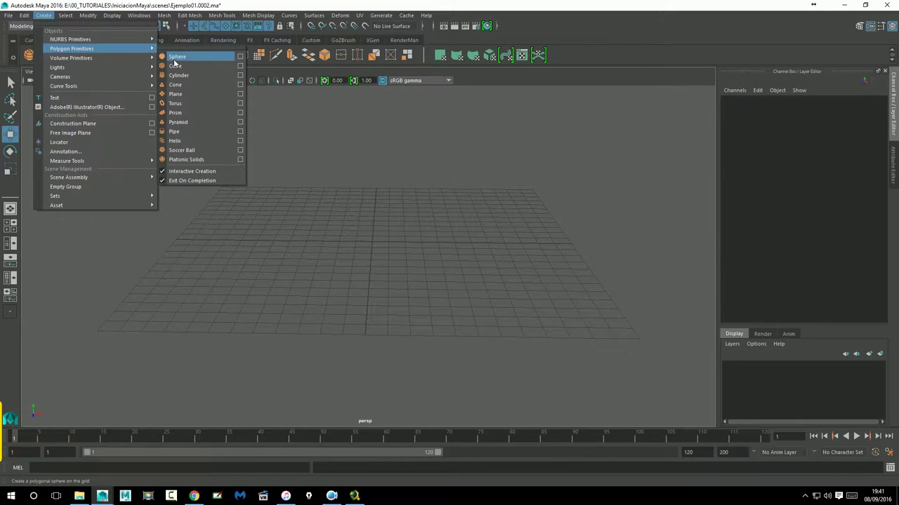
{"action": "left_click", "coordinate": [175, 60]}
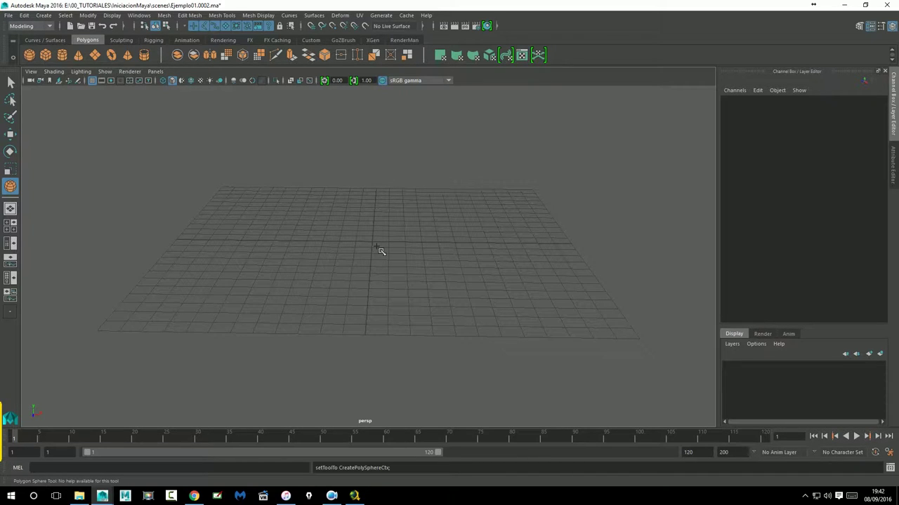
{"action": "left_click", "coordinate": [374, 244]}
{"action": "mouse_move", "coordinate": [379, 251]}
{"action": "left_mouse_down"}
{"action": "mouse_move", "coordinate": [396, 221]}
{"action": "mouse_move", "coordinate": [416, 210]}
{"action": "mouse_move", "coordinate": [411, 220]}
{"action": "left_mouse_up"}
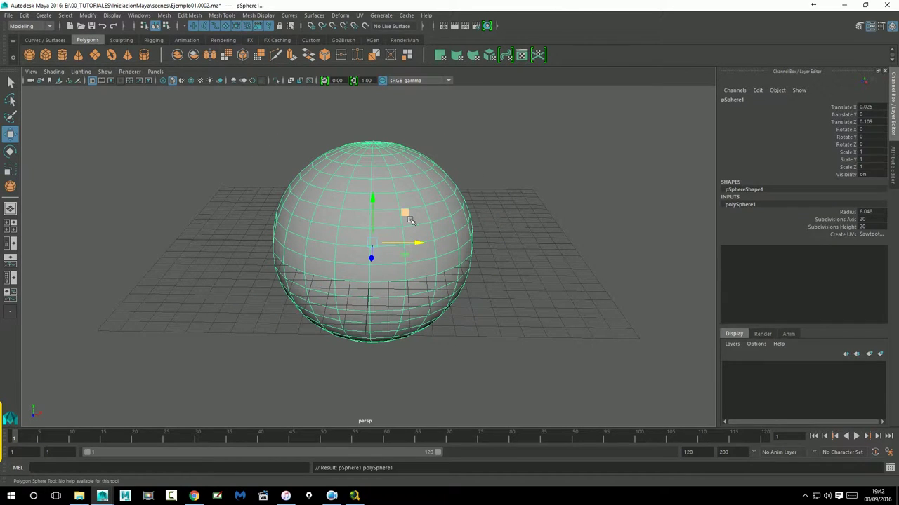
{"action": "key", "text": "Delete"}
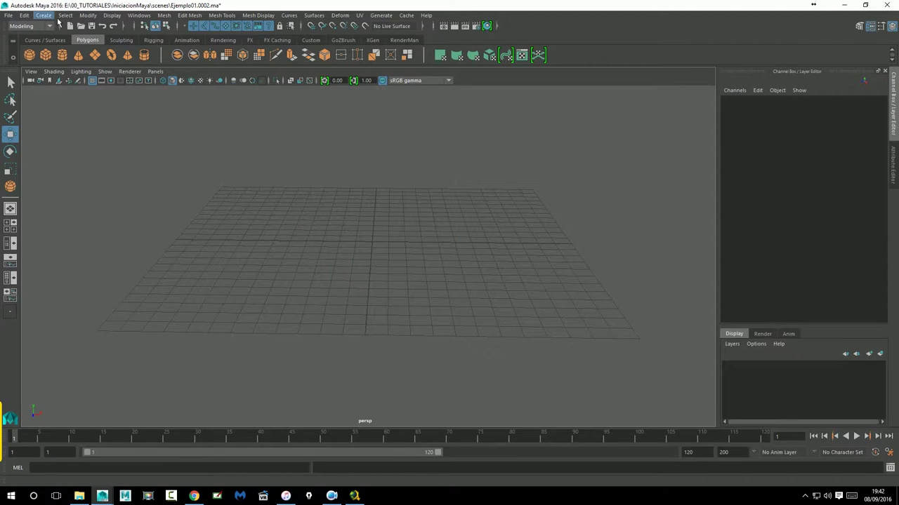
{"action": "left_click", "coordinate": [43, 15]}
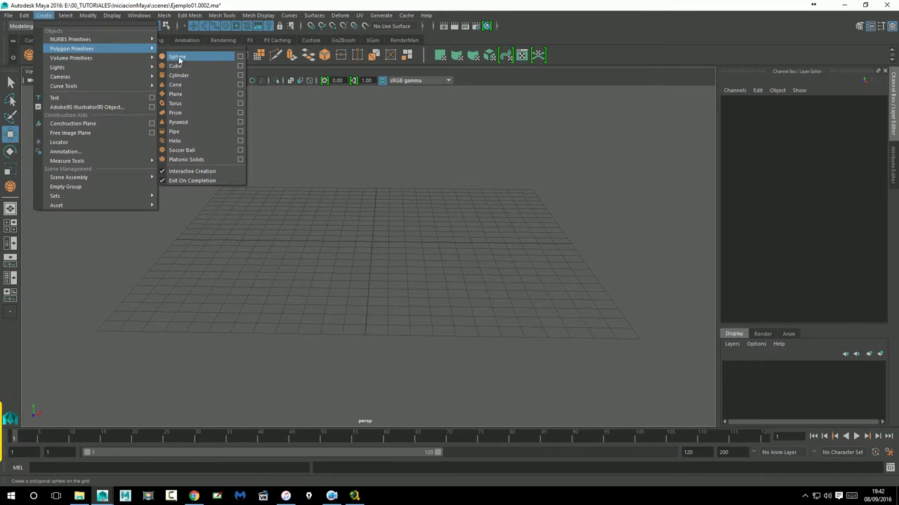
{"action": "left_click", "coordinate": [177, 57]}
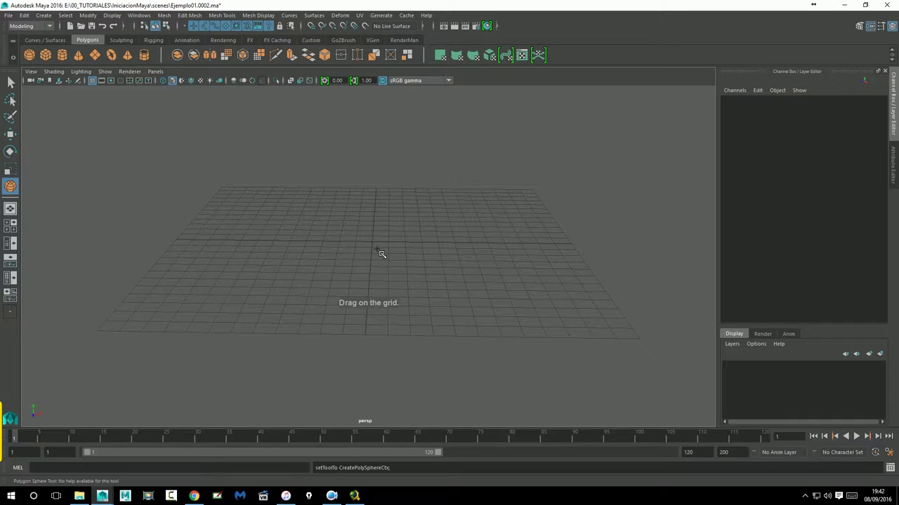
{"action": "left_click_drag", "start_coordinate": [374, 246], "coordinate": [381, 250]}
{"action": "key", "text": "ctrl+z"}
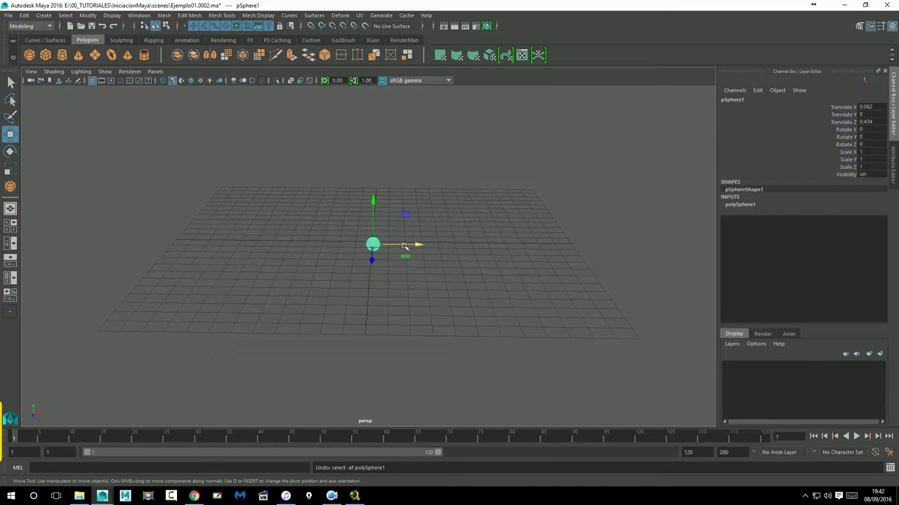
{"action": "key", "text": "Delete"}
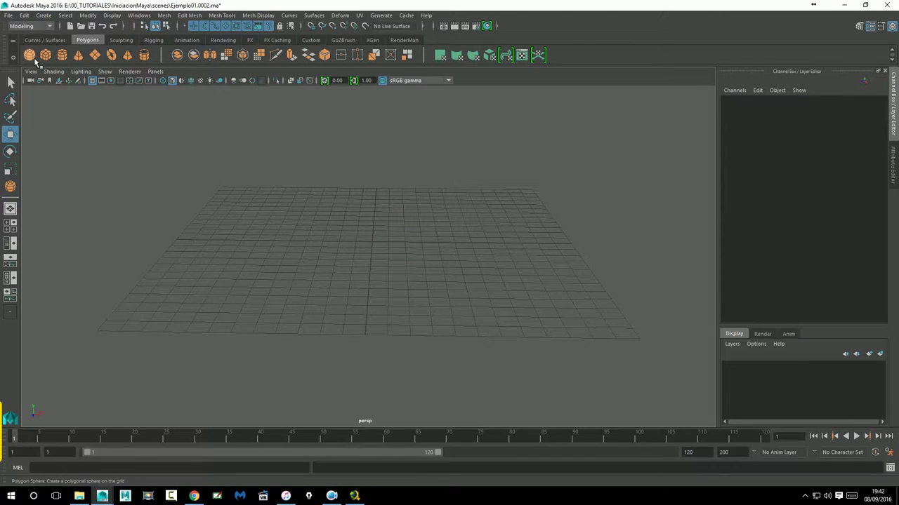
Interactively draw a first sphere on the grid, orbiting the view around it
{"action": "left_click", "coordinate": [35, 59]}
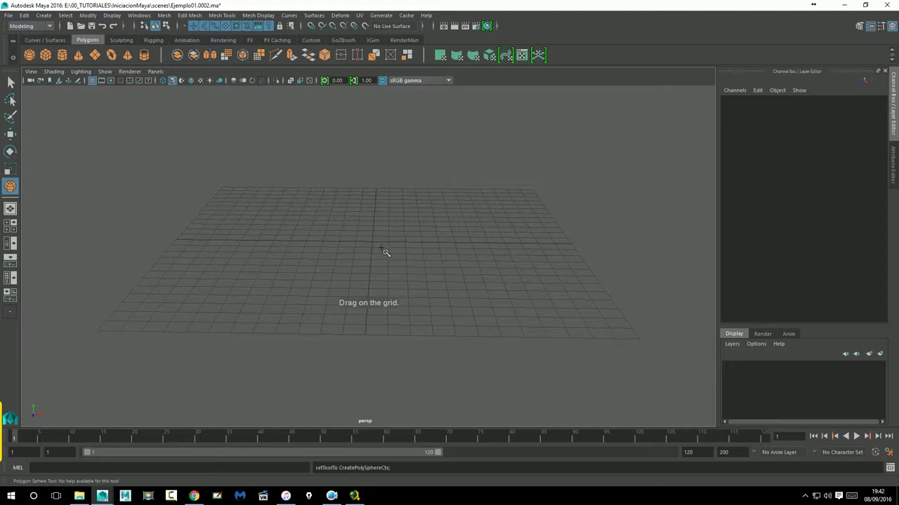
{"action": "left_click_drag", "start_coordinate": [381, 246], "coordinate": [391, 223], "text": "alt"}
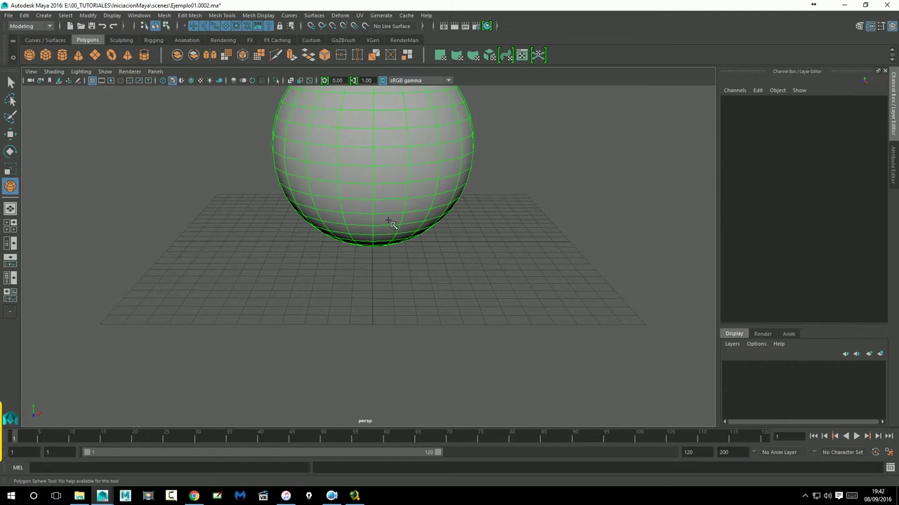
{"action": "left_click_drag", "start_coordinate": [391, 223], "coordinate": [396, 228]}
{"action": "left_click_drag", "start_coordinate": [506, 285], "coordinate": [489, 283], "text": "alt"}
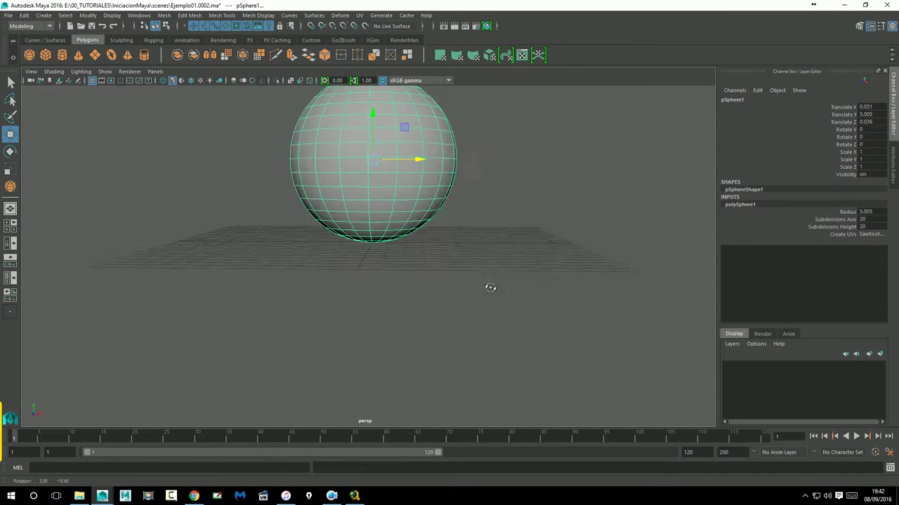
{"action": "left_click_drag", "start_coordinate": [381, 259], "coordinate": [381, 257], "text": "alt"}
{"action": "left_click_drag", "start_coordinate": [441, 237], "coordinate": [455, 265], "text": "alt"}
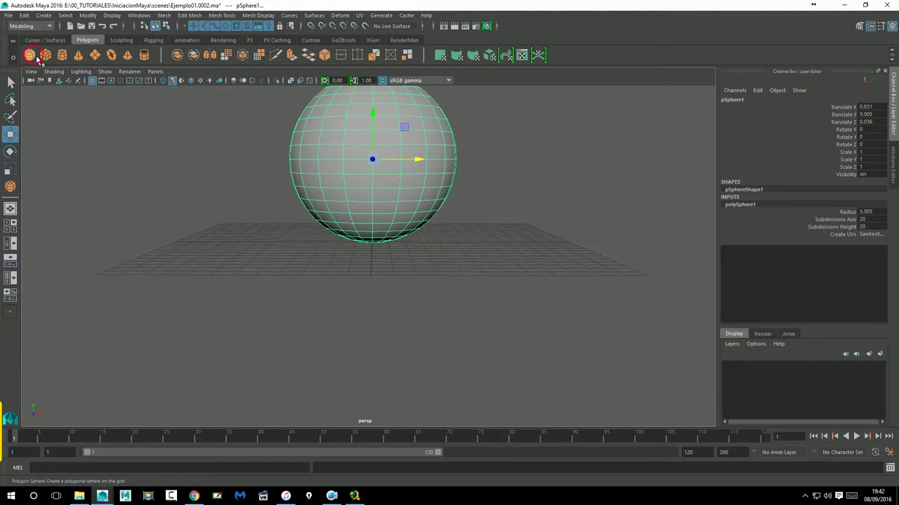
Draw three more spheres: in front of the first, at the grid's left side, and near the middle
{"action": "left_click", "coordinate": [28, 54]}
{"action": "left_click_drag", "start_coordinate": [487, 297], "coordinate": [499, 280]}
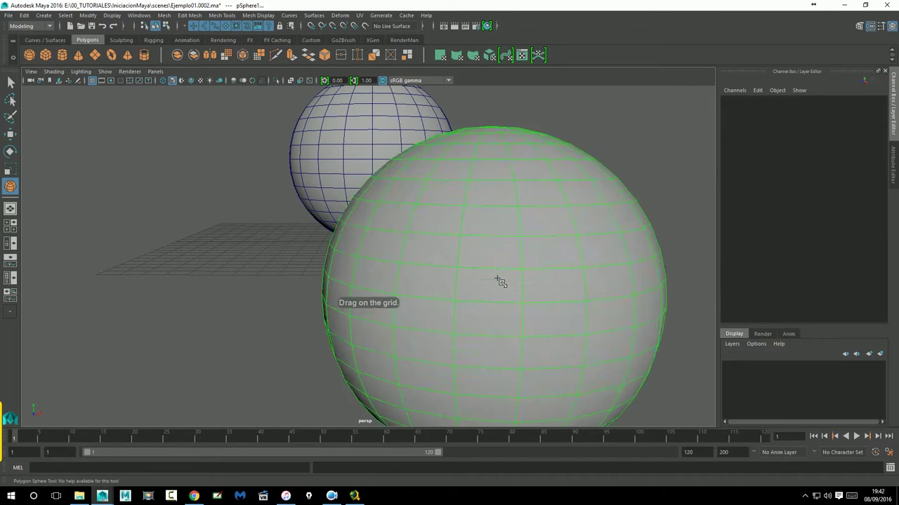
{"action": "left_click", "coordinate": [274, 214]}
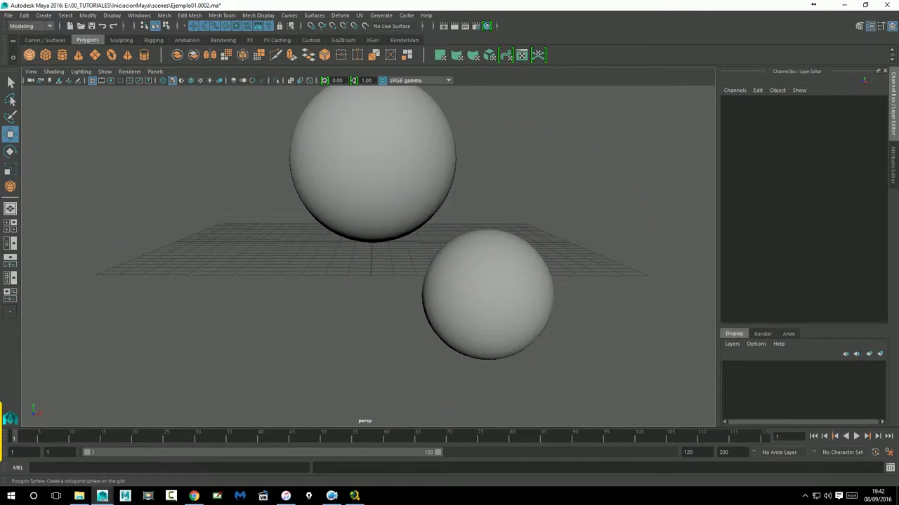
{"action": "left_click", "coordinate": [29, 54]}
{"action": "left_click_drag", "start_coordinate": [109, 261], "coordinate": [144, 261]}
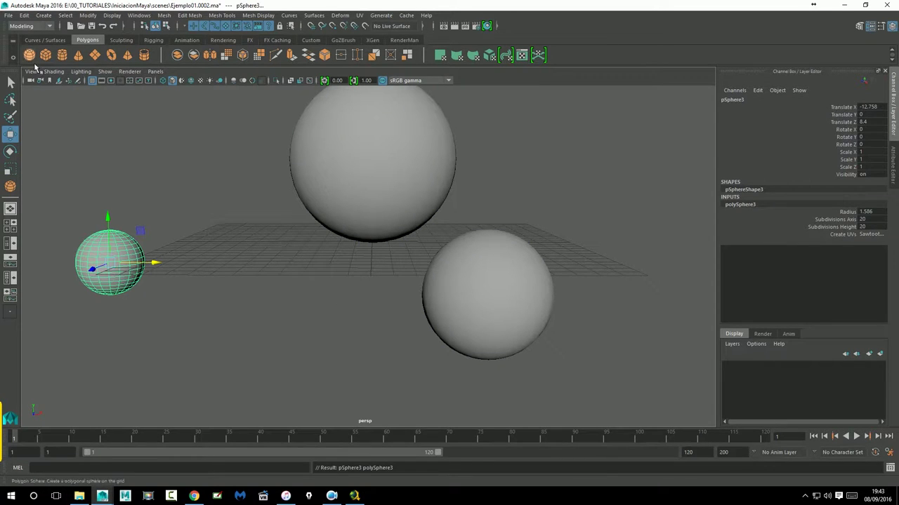
{"action": "left_click", "coordinate": [28, 55]}
{"action": "left_click_drag", "start_coordinate": [260, 275], "coordinate": [259, 279], "text": "alt"}
{"action": "left_click_drag", "start_coordinate": [235, 241], "coordinate": [245, 252]}
{"action": "left_click_drag", "start_coordinate": [353, 311], "coordinate": [337, 316], "text": "alt"}
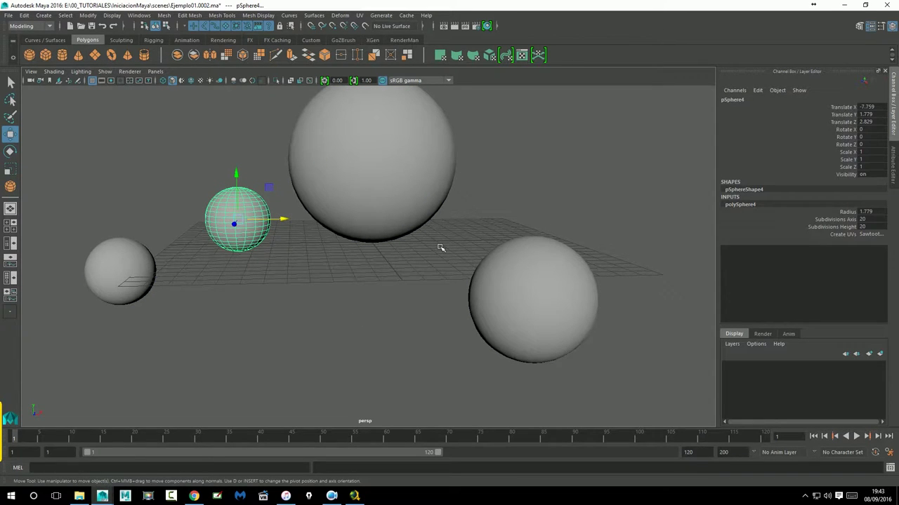
Box-select all four spheres and delete them
{"action": "left_click_drag", "start_coordinate": [388, 279], "coordinate": [489, 247], "text": "alt"}
{"action": "left_click_drag", "start_coordinate": [317, 287], "coordinate": [307, 282], "text": "alt"}
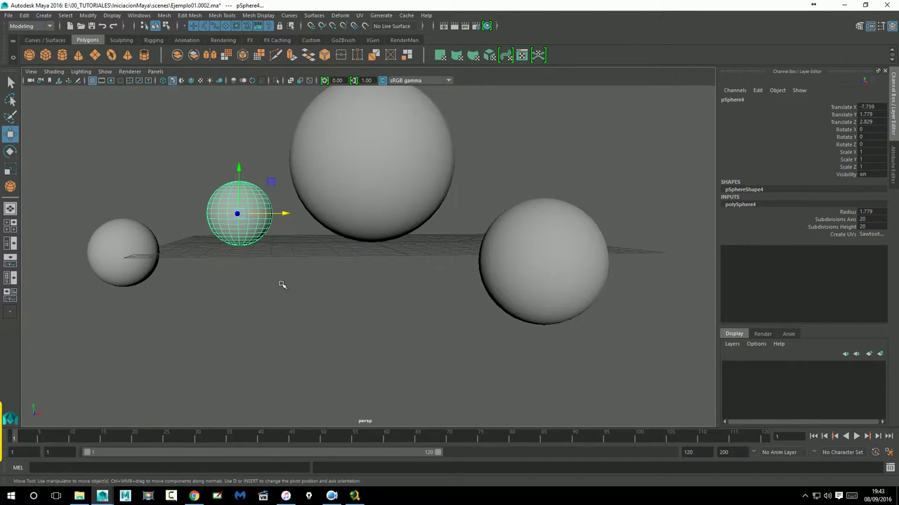
{"action": "mouse_move", "coordinate": [69, 122]}
{"action": "left_mouse_down"}
{"action": "mouse_move", "coordinate": [295, 240]}
{"action": "mouse_move", "coordinate": [491, 265]}
{"action": "mouse_move", "coordinate": [659, 373]}
{"action": "left_mouse_up"}
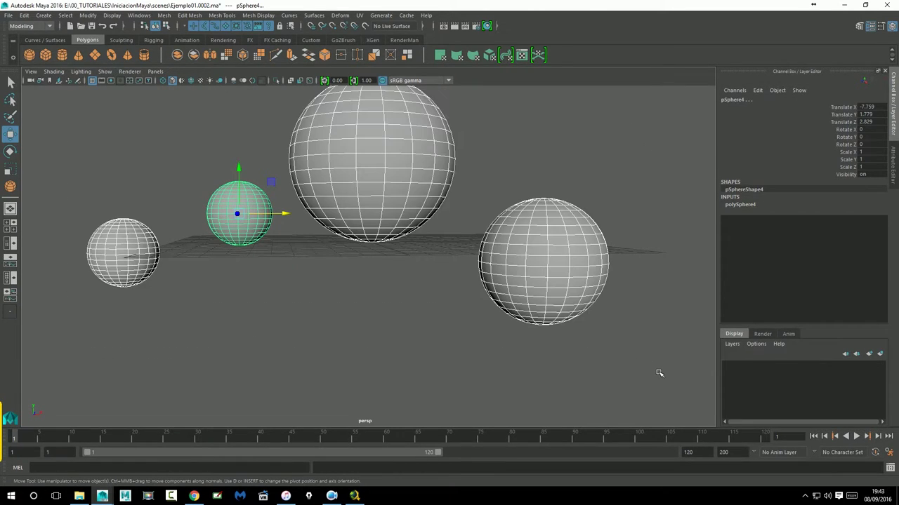
{"action": "key", "text": "Delete"}
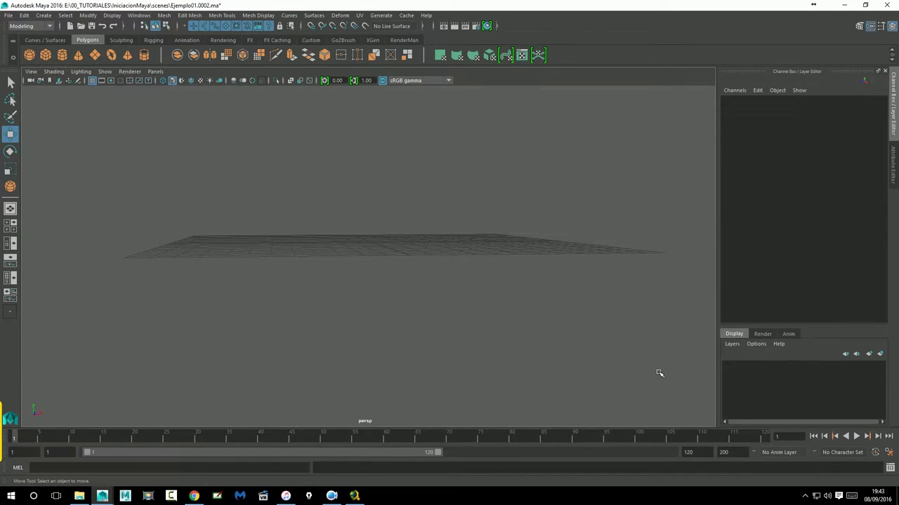
{"action": "mouse_move", "coordinate": [453, 251]}
{"action": "left_mouse_down", "text": "alt"}
{"action": "mouse_move", "coordinate": [416, 214]}
{"action": "mouse_move", "coordinate": [429, 234]}
{"action": "left_mouse_up", "text": "alt"}
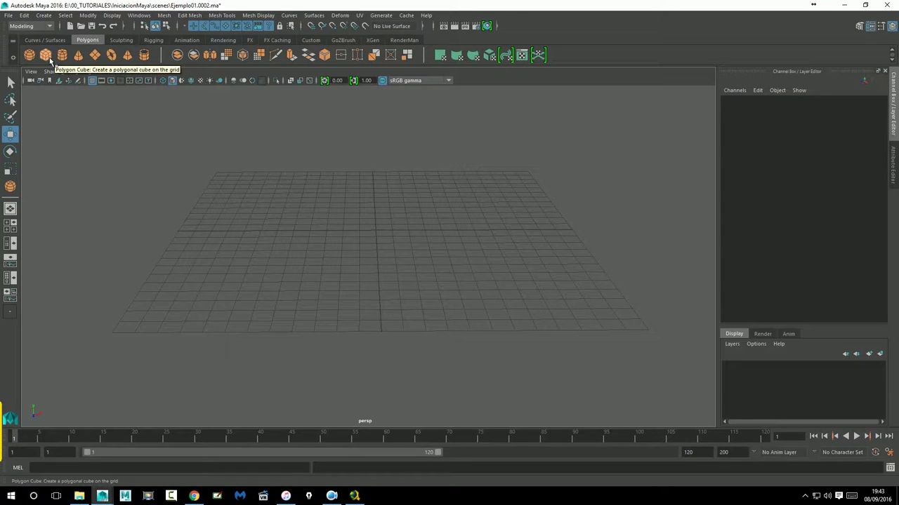
{"action": "left_click", "coordinate": [50, 61]}
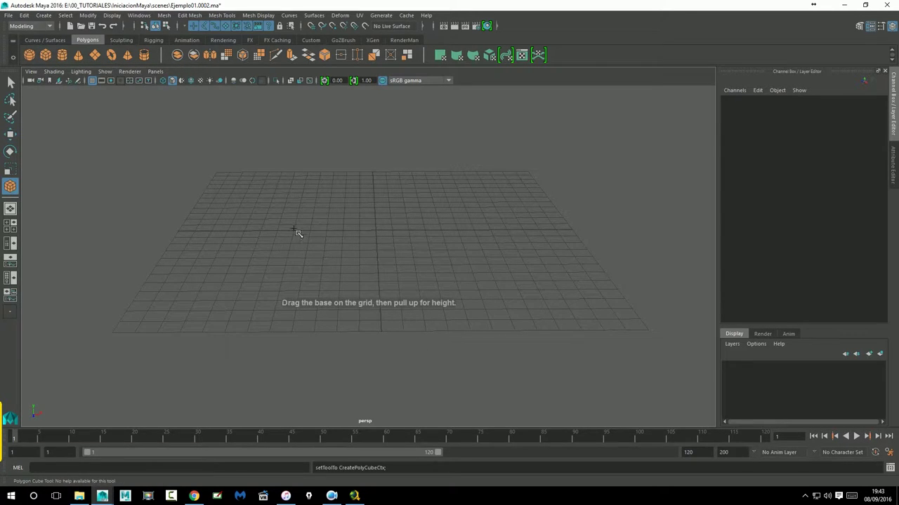
{"action": "left_click", "coordinate": [47, 15]}
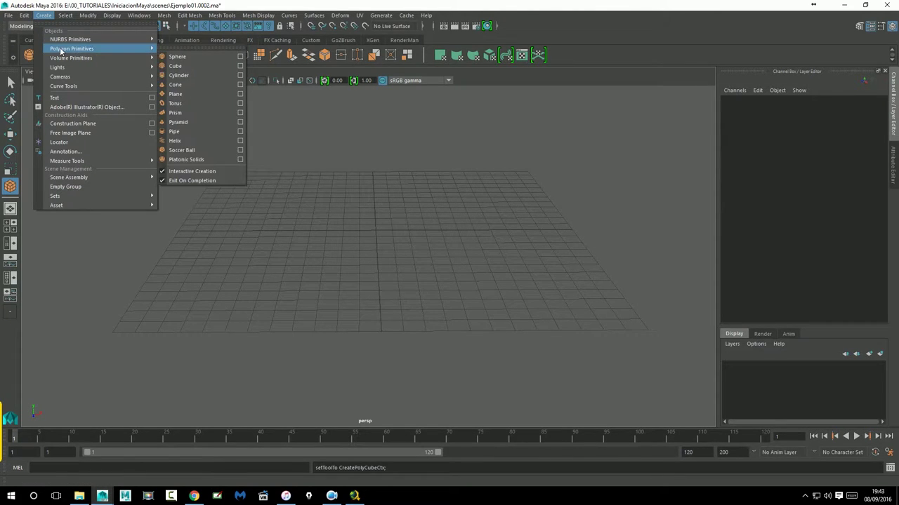
{"action": "mouse_move", "coordinate": [72, 48]}
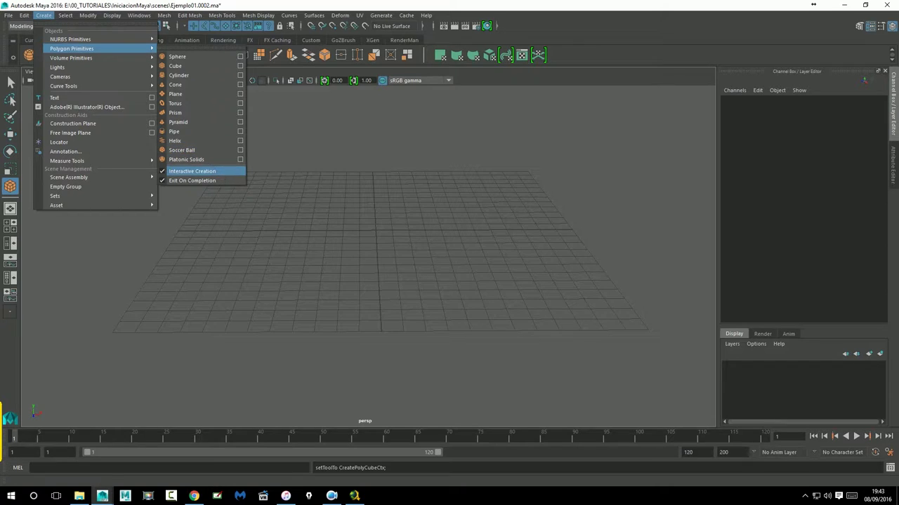
{"action": "left_click", "coordinate": [192, 171]}
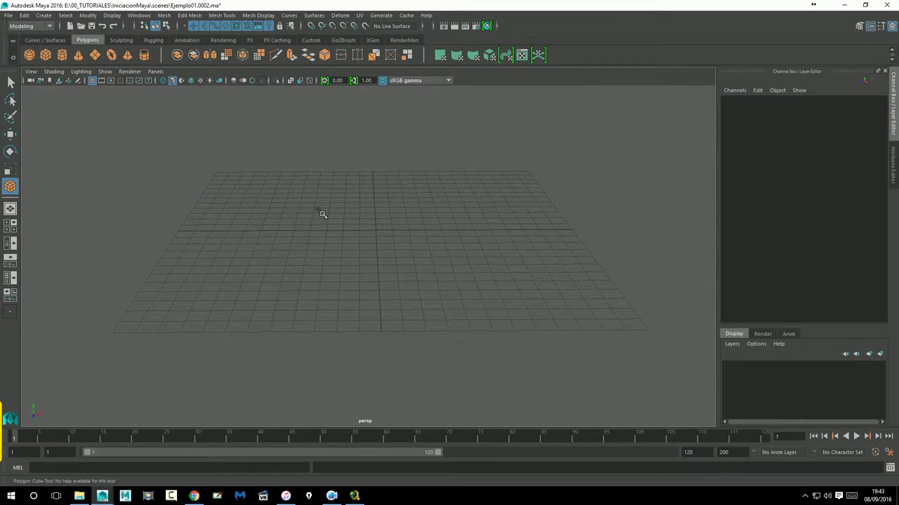
{"action": "mouse_move", "coordinate": [320, 210]}
{"action": "left_mouse_down"}
{"action": "mouse_move", "coordinate": [468, 261]}
{"action": "mouse_move", "coordinate": [455, 280]}
{"action": "mouse_move", "coordinate": [447, 164]}
{"action": "mouse_move", "coordinate": [457, 351]}
{"action": "mouse_move", "coordinate": [455, 134]}
{"action": "left_mouse_up"}
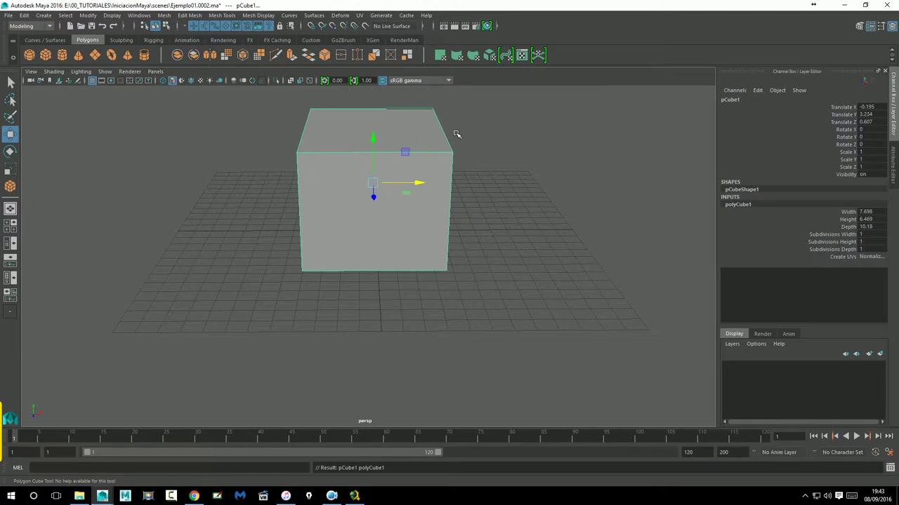
{"action": "mouse_move", "coordinate": [491, 215]}
{"action": "left_mouse_down", "text": "alt"}
{"action": "mouse_move", "coordinate": [391, 196]}
{"action": "mouse_move", "coordinate": [370, 215]}
{"action": "mouse_move", "coordinate": [371, 239]}
{"action": "mouse_move", "coordinate": [487, 221]}
{"action": "mouse_move", "coordinate": [477, 212]}
{"action": "left_mouse_up", "text": "alt"}
Delete the cube and draw a trial cylinder on the grid
{"action": "key", "text": "Delete"}
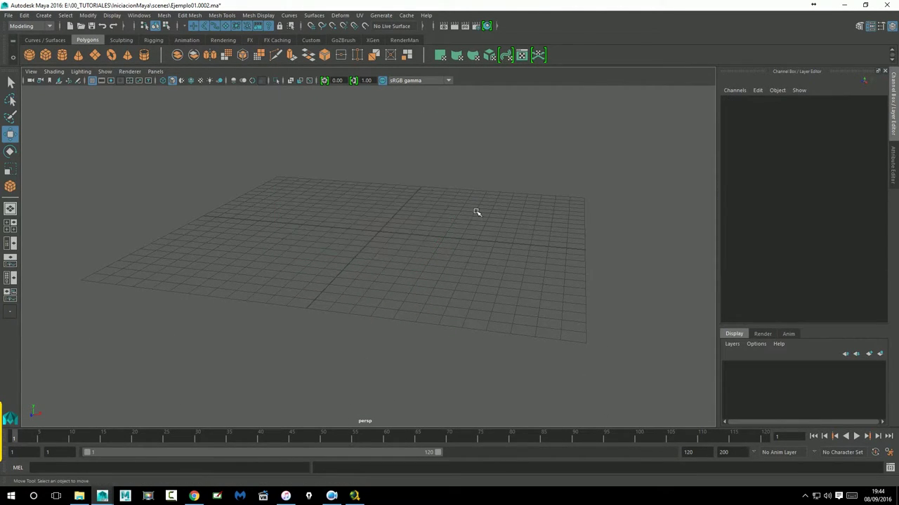
{"action": "left_click", "coordinate": [67, 59]}
{"action": "mouse_move", "coordinate": [380, 234]}
{"action": "left_mouse_down"}
{"action": "mouse_move", "coordinate": [395, 236]}
{"action": "mouse_move", "coordinate": [415, 218]}
{"action": "mouse_move", "coordinate": [422, 132]}
{"action": "left_mouse_up"}
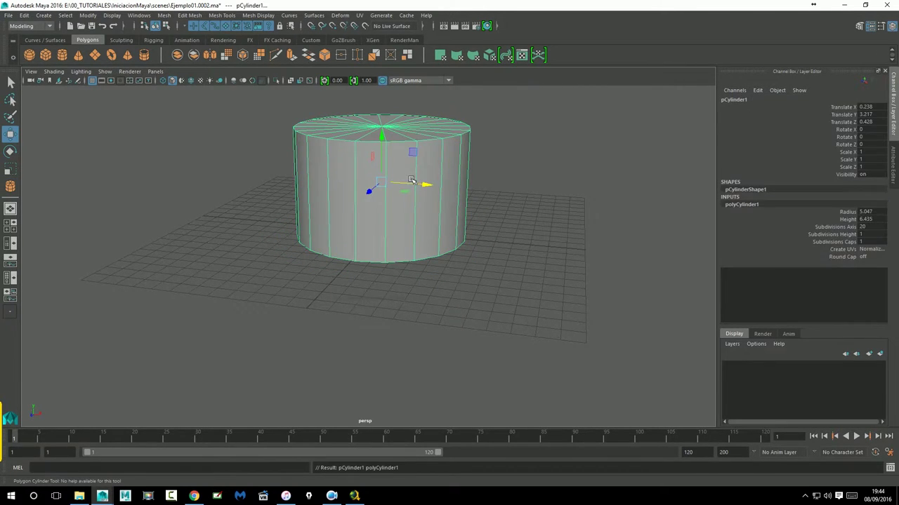
Delete the cylinder and drag out a cone base on the grid
{"action": "key", "text": "Delete"}
{"action": "left_click", "coordinate": [79, 56]}
{"action": "mouse_move", "coordinate": [383, 235]}
{"action": "left_mouse_down"}
{"action": "mouse_move", "coordinate": [398, 226]}
{"action": "mouse_move", "coordinate": [393, 142]}
{"action": "left_mouse_up"}
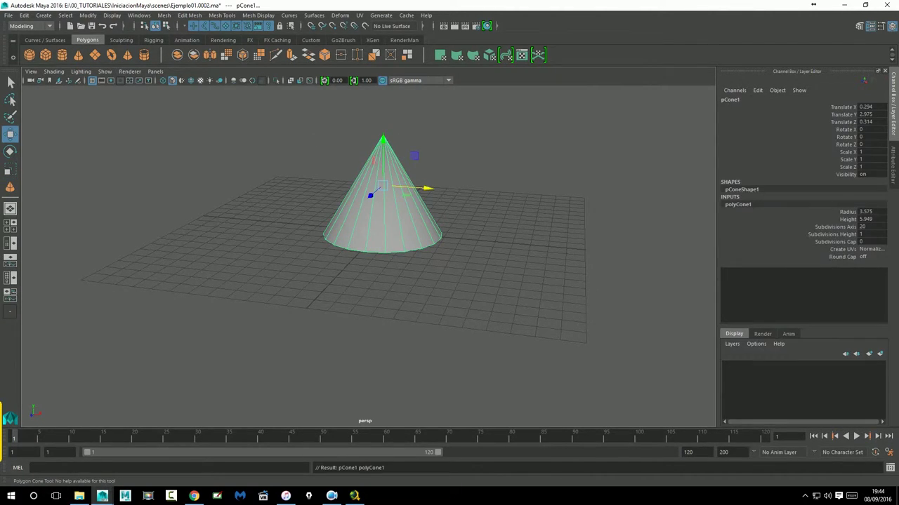
Delete the cone, draw a trial torus on the grid, then delete the torus too
{"action": "key", "text": "Delete"}
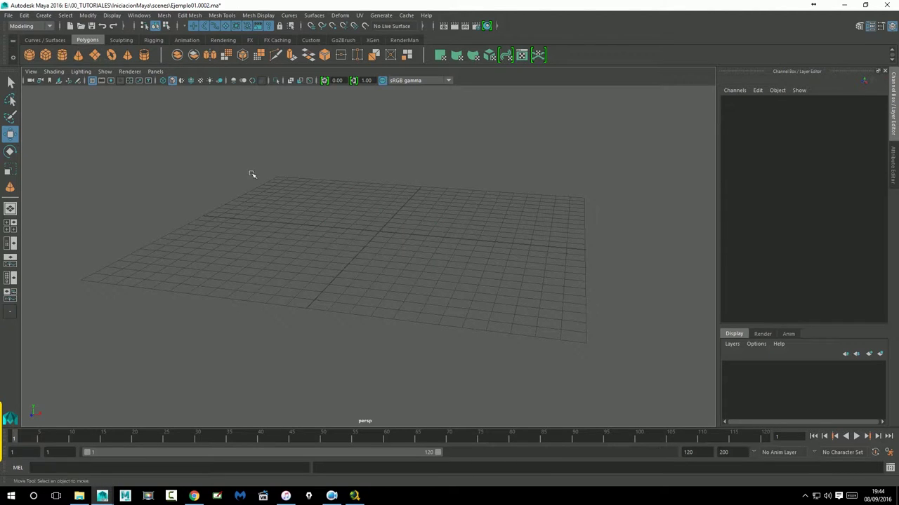
{"action": "left_click", "coordinate": [111, 54]}
{"action": "mouse_move", "coordinate": [381, 203]}
{"action": "left_mouse_down", "text": "alt"}
{"action": "mouse_move", "coordinate": [386, 241]}
{"action": "mouse_move", "coordinate": [433, 175]}
{"action": "left_mouse_up", "text": "alt"}
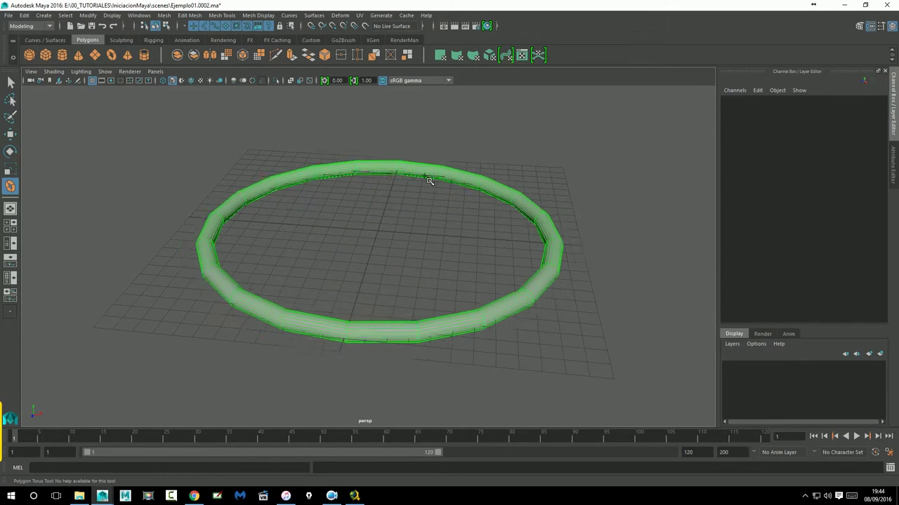
{"action": "left_click_drag", "start_coordinate": [433, 175], "coordinate": [453, 191]}
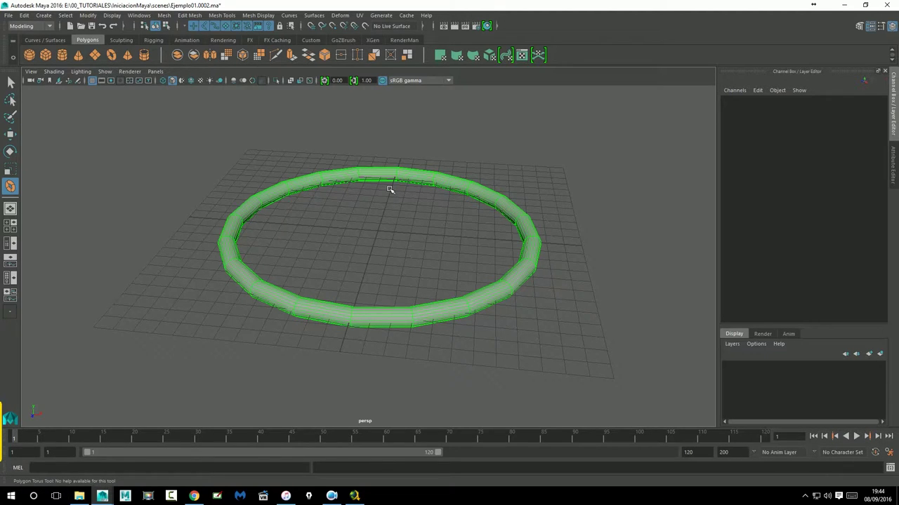
{"action": "key", "text": "w"}
{"action": "key", "text": "Delete"}
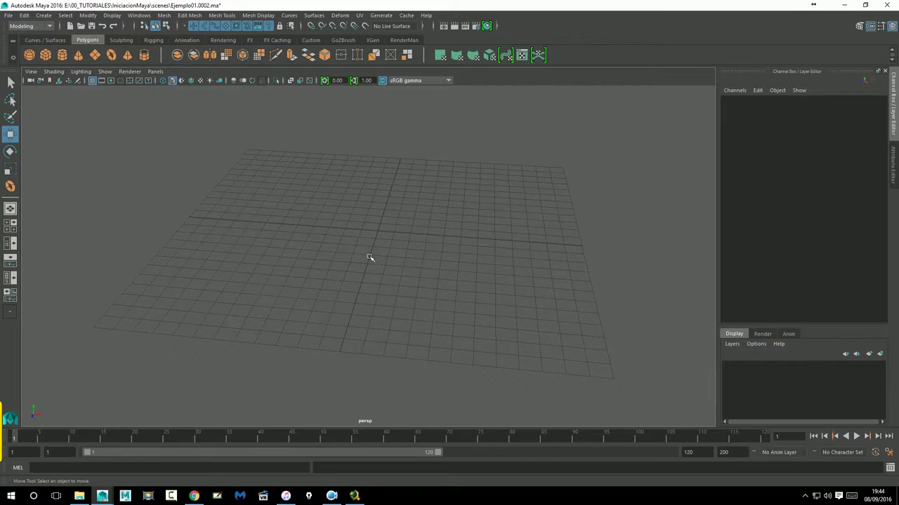
{"action": "left_click_drag", "start_coordinate": [424, 291], "coordinate": [417, 286], "text": "alt"}
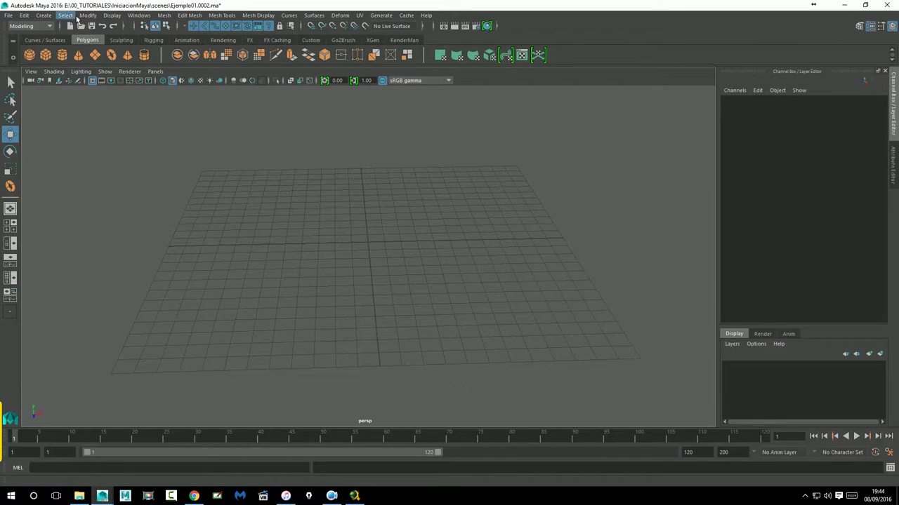
Uncheck Interactive Creation and add a default sphere, pSphere1, at the origin
{"action": "left_click", "coordinate": [54, 18]}
{"action": "mouse_move", "coordinate": [72, 49]}
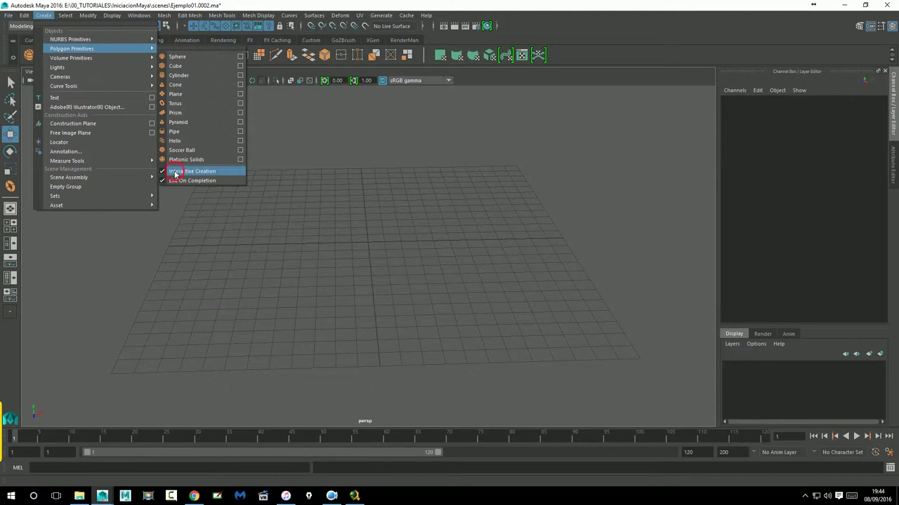
{"action": "left_click", "coordinate": [175, 174]}
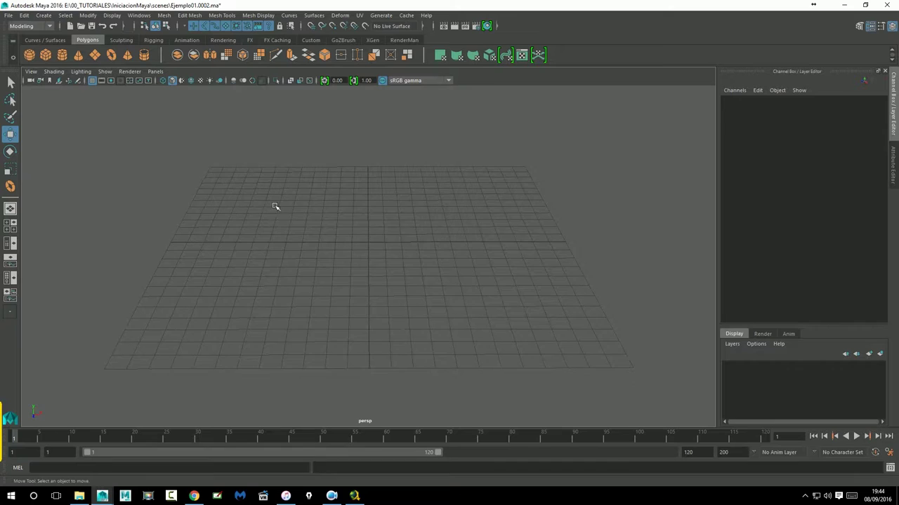
{"action": "left_click", "coordinate": [35, 61]}
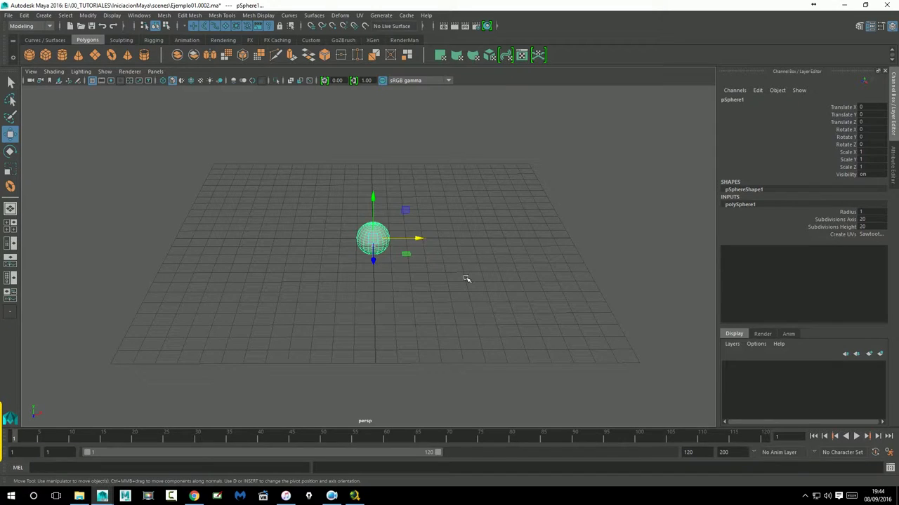
Orbit, pan and zoom around pSphere1, then collapse its polySphere1 inputs in the Channel Box
{"action": "left_click_drag", "start_coordinate": [467, 297], "coordinate": [478, 287], "text": "alt"}
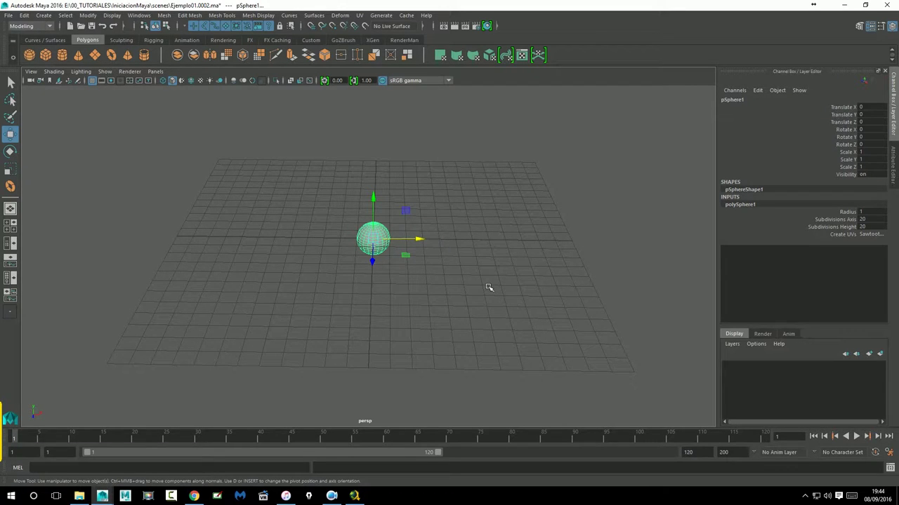
{"action": "mouse_move", "coordinate": [487, 285]}
{"action": "left_mouse_down", "text": "alt"}
{"action": "mouse_move", "coordinate": [487, 297]}
{"action": "mouse_move", "coordinate": [513, 297]}
{"action": "mouse_move", "coordinate": [484, 261]}
{"action": "mouse_move", "coordinate": [513, 285]}
{"action": "mouse_move", "coordinate": [477, 285]}
{"action": "mouse_move", "coordinate": [492, 283]}
{"action": "left_mouse_up", "text": "alt"}
{"action": "mouse_move", "coordinate": [477, 279]}
{"action": "middle_mouse_down", "text": "alt"}
{"action": "mouse_move", "coordinate": [405, 276]}
{"action": "mouse_move", "coordinate": [548, 276]}
{"action": "mouse_move", "coordinate": [442, 278]}
{"action": "mouse_move", "coordinate": [457, 197]}
{"action": "mouse_move", "coordinate": [454, 315]}
{"action": "mouse_move", "coordinate": [341, 259]}
{"action": "mouse_move", "coordinate": [456, 287]}
{"action": "mouse_move", "coordinate": [464, 257]}
{"action": "mouse_move", "coordinate": [465, 266]}
{"action": "middle_mouse_up", "text": "alt"}
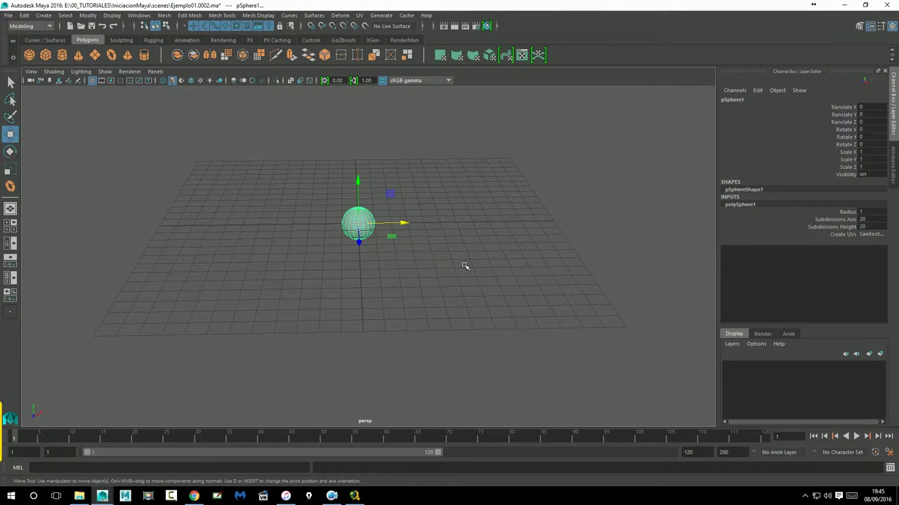
{"action": "mouse_move", "coordinate": [465, 266]}
{"action": "right_mouse_down", "text": "alt"}
{"action": "mouse_move", "coordinate": [504, 257]}
{"action": "mouse_move", "coordinate": [678, 257]}
{"action": "mouse_move", "coordinate": [396, 243]}
{"action": "mouse_move", "coordinate": [604, 257]}
{"action": "mouse_move", "coordinate": [532, 255]}
{"action": "right_mouse_up", "text": "alt"}
{"action": "left_click_drag", "start_coordinate": [531, 255], "coordinate": [478, 255], "text": "alt"}
{"action": "mouse_move", "coordinate": [478, 255]}
{"action": "right_mouse_down", "text": "alt"}
{"action": "mouse_move", "coordinate": [491, 231]}
{"action": "mouse_move", "coordinate": [536, 235]}
{"action": "mouse_move", "coordinate": [452, 264]}
{"action": "right_mouse_up", "text": "alt"}
{"action": "mouse_move", "coordinate": [453, 264]}
{"action": "left_mouse_down", "text": "alt"}
{"action": "mouse_move", "coordinate": [459, 278]}
{"action": "mouse_move", "coordinate": [463, 272]}
{"action": "left_mouse_up", "text": "alt"}
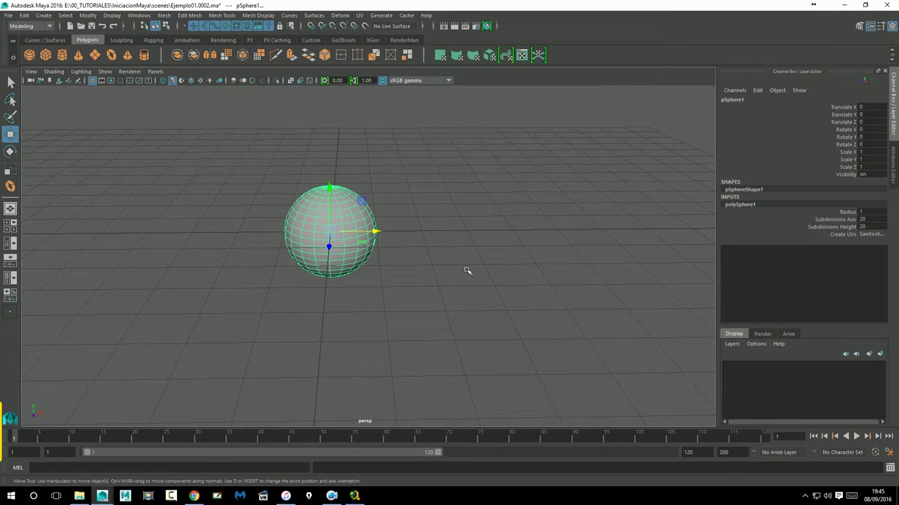
{"action": "left_click_drag", "start_coordinate": [409, 200], "coordinate": [432, 192], "text": "alt"}
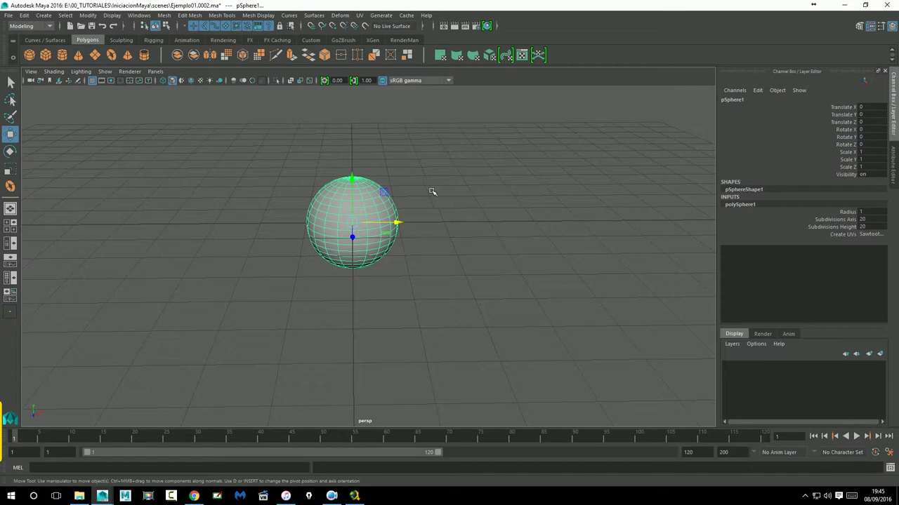
{"action": "left_click", "coordinate": [335, 213]}
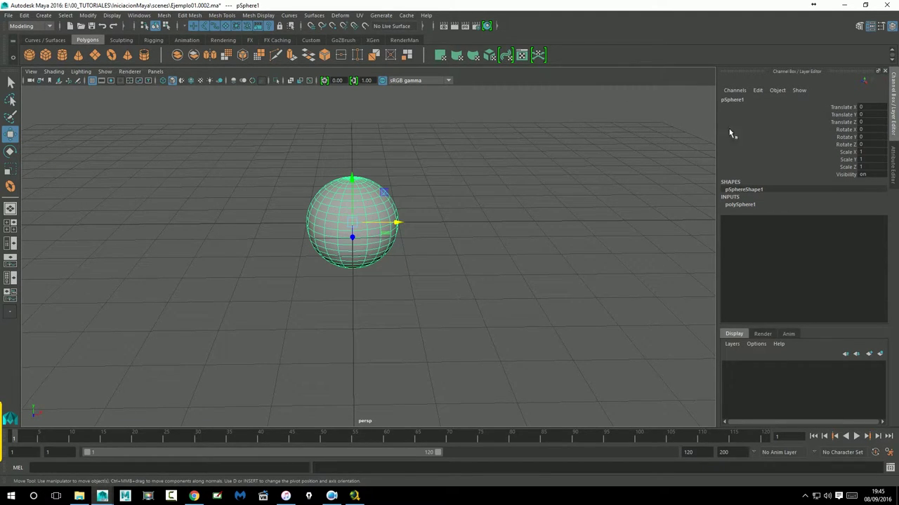
Switch between the Attribute Editor and Channel Box, then hide and reshow the side panel
{"action": "left_click", "coordinate": [895, 165]}
{"action": "left_click", "coordinate": [894, 177]}
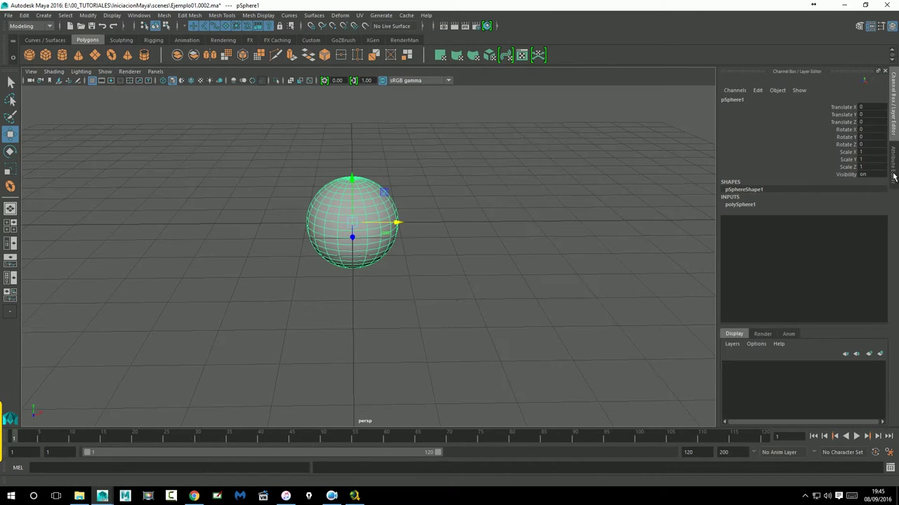
{"action": "left_click", "coordinate": [871, 26]}
{"action": "left_click", "coordinate": [892, 26]}
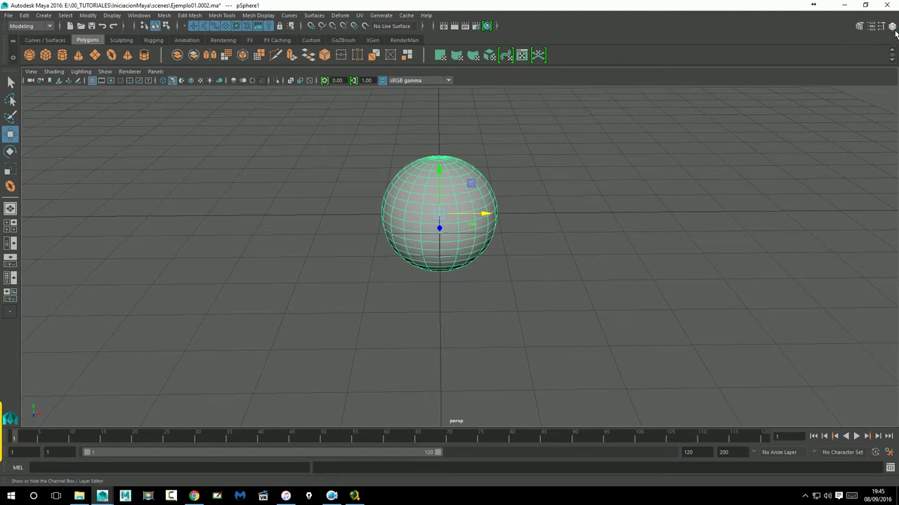
{"action": "left_click", "coordinate": [892, 27]}
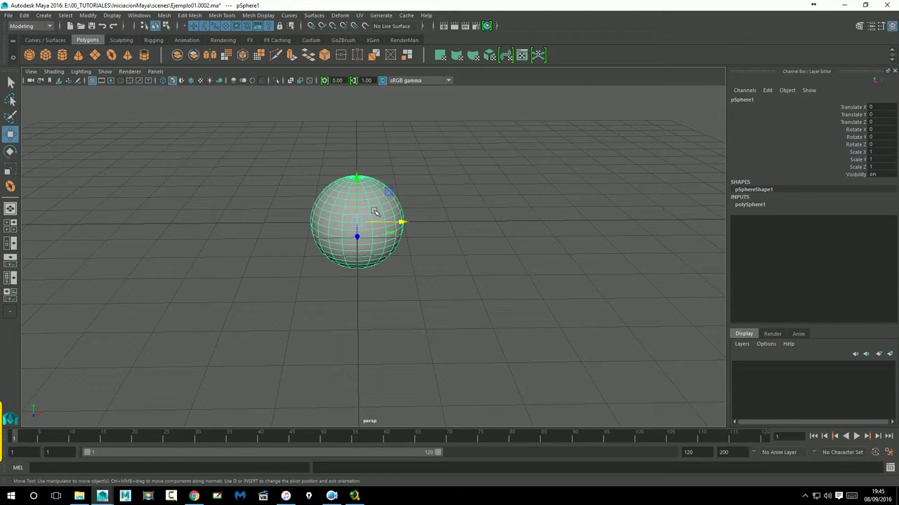
Rename the sphere pSphere1 to Esfera01
{"action": "double_click", "coordinate": [748, 100]}
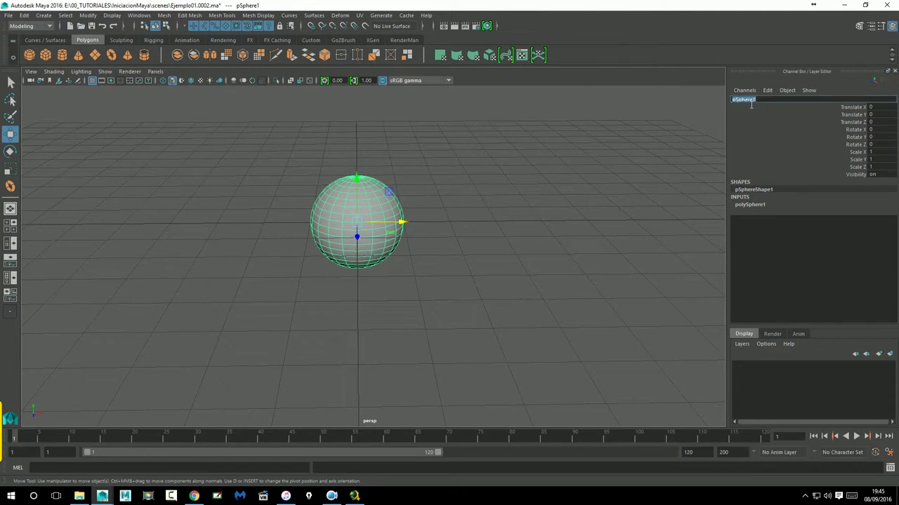
{"action": "type", "text": "Esfera01"}
{"action": "key", "text": "Return"}
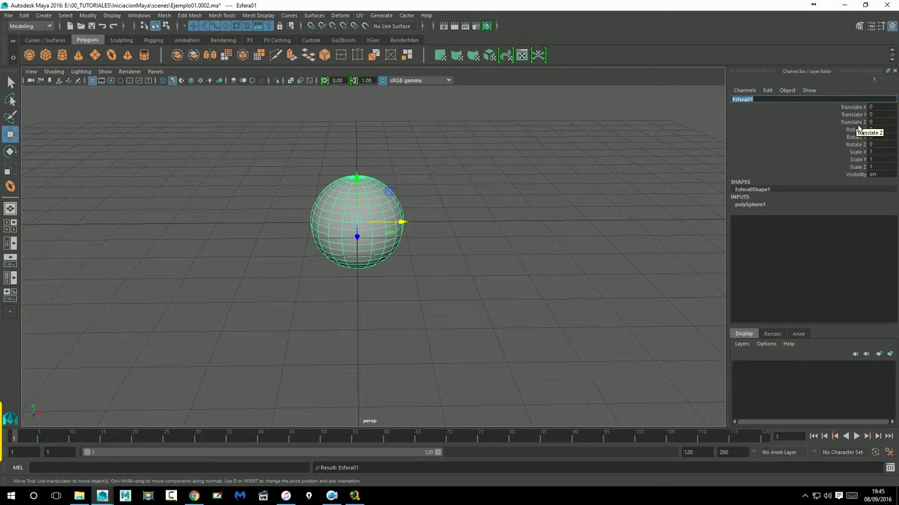
Reselect Esfera01, orbit the view around it, and start entering Translate X 20
{"action": "left_click", "coordinate": [521, 242]}
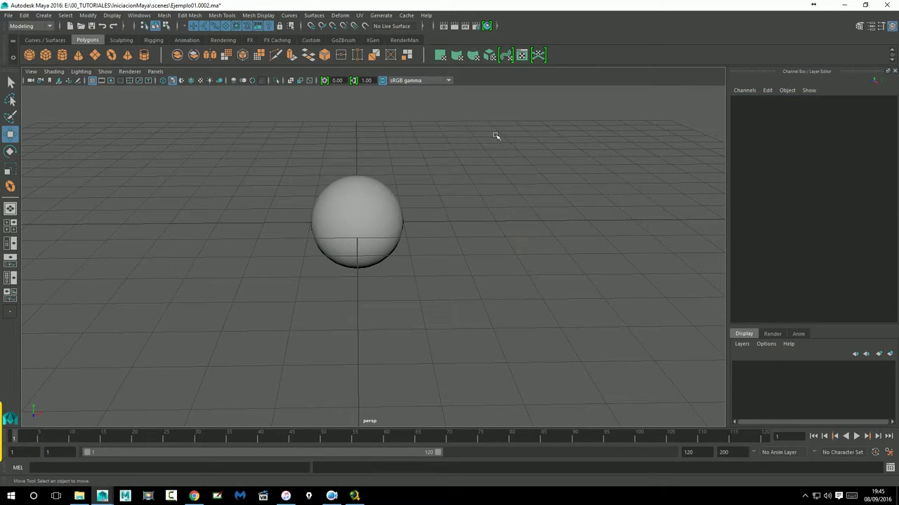
{"action": "left_click", "coordinate": [401, 213]}
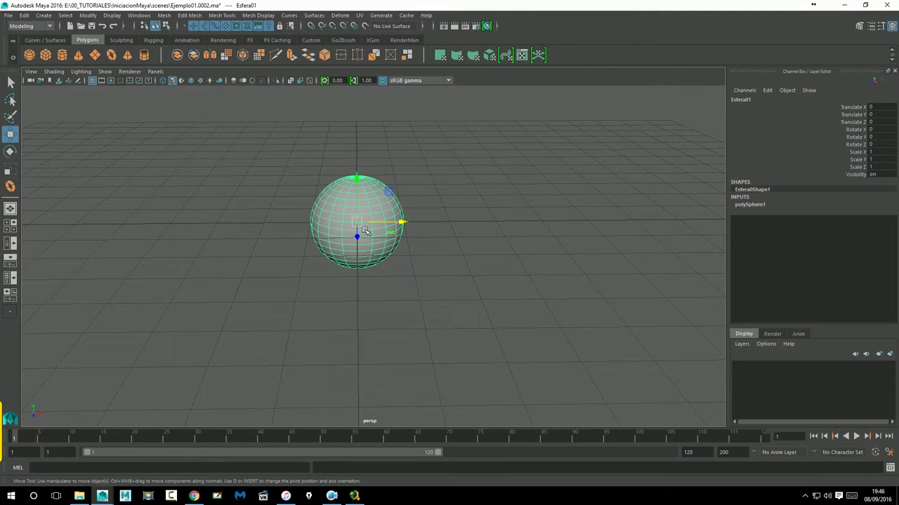
{"action": "scroll", "coordinate": [469, 225], "scroll_direction": "down", "scroll_amount": 3}
{"action": "scroll", "coordinate": [468, 225], "scroll_direction": "down", "scroll_amount": 2}
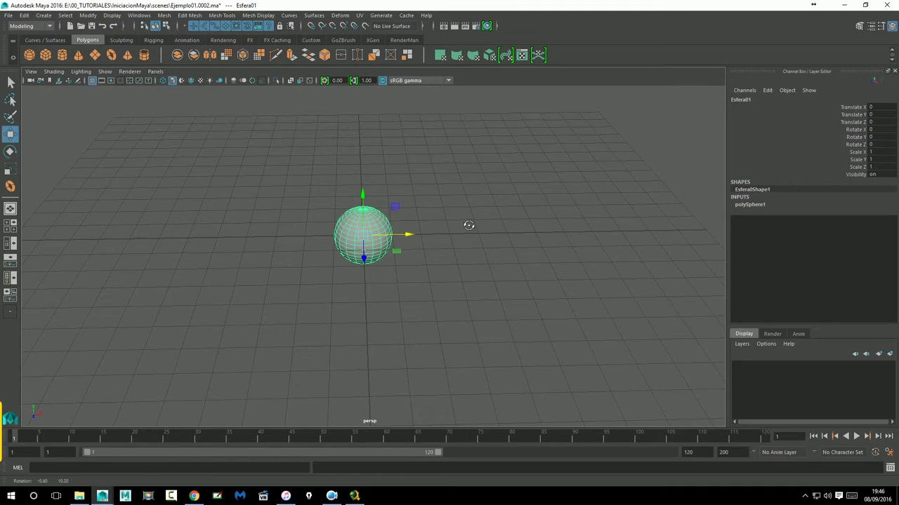
{"action": "scroll", "coordinate": [452, 235], "scroll_direction": "down", "scroll_amount": 1}
{"action": "left_click_drag", "start_coordinate": [516, 277], "coordinate": [512, 280], "text": "alt"}
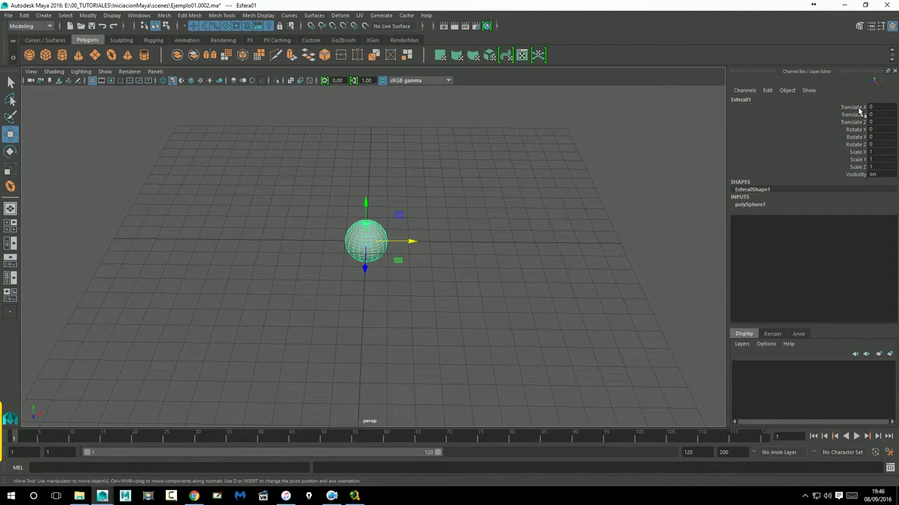
{"action": "left_click_drag", "start_coordinate": [143, 405], "coordinate": [134, 401], "text": "alt"}
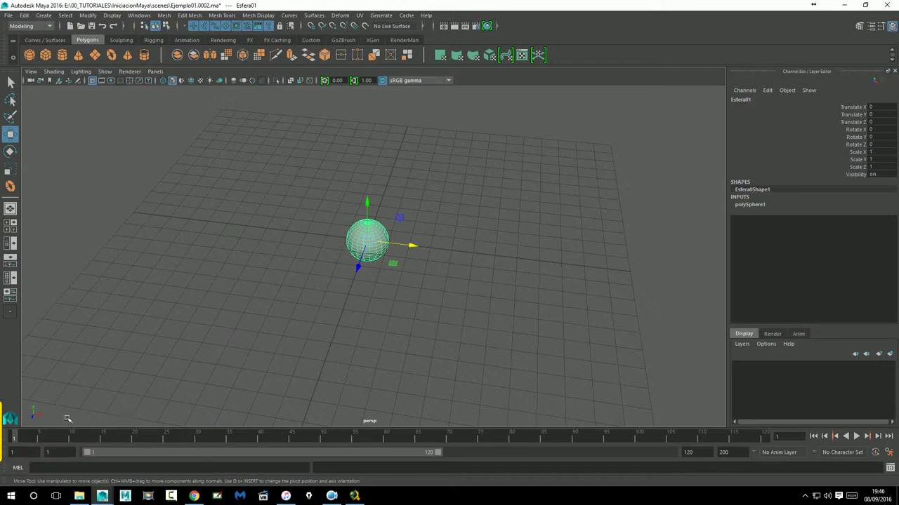
{"action": "left_click", "coordinate": [394, 318]}
{"action": "key", "text": "ctrl+z"}
{"action": "left_click_drag", "start_coordinate": [425, 301], "coordinate": [91, 375], "text": "alt"}
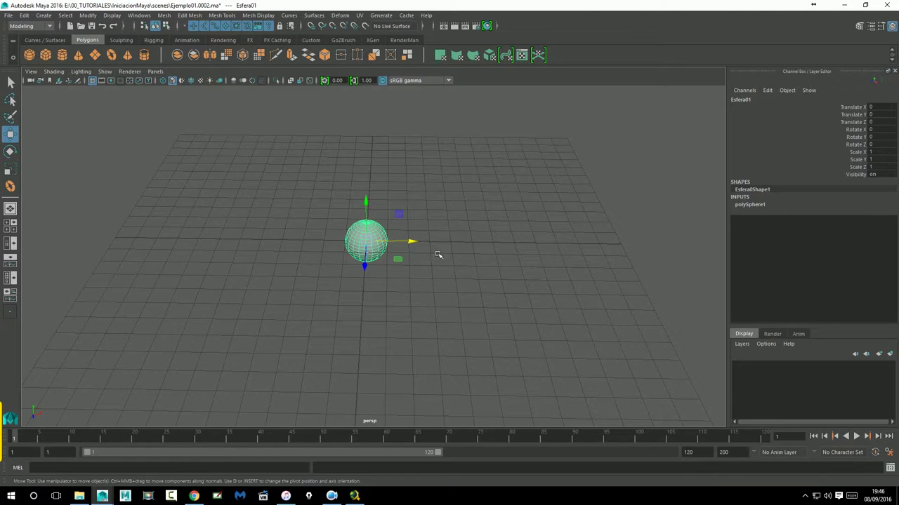
{"action": "left_click", "coordinate": [876, 107]}
{"action": "type", "text": "20"}
Move the sphere to Translate X 20, then back to X 0
{"action": "key", "text": "Return"}
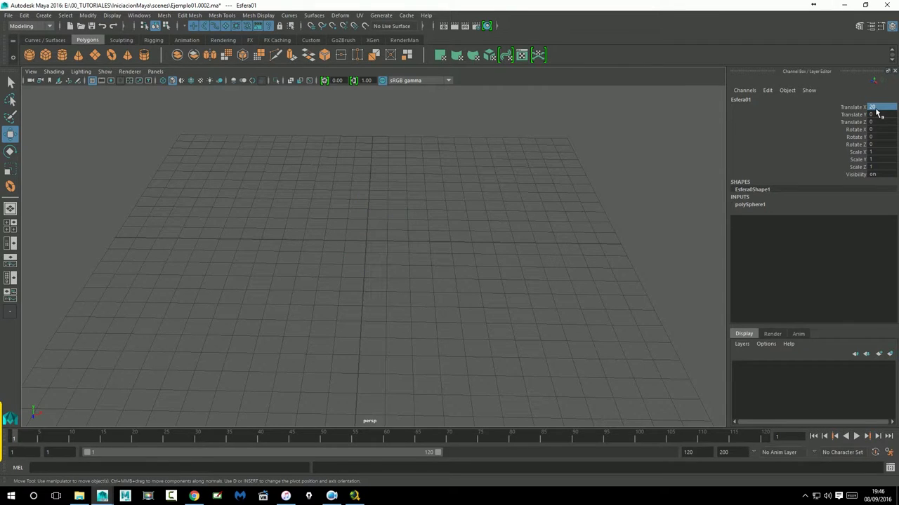
{"action": "scroll", "coordinate": [529, 253], "scroll_direction": "down", "scroll_amount": 5}
{"action": "scroll", "coordinate": [529, 251], "scroll_direction": "up", "scroll_amount": 2}
{"action": "middle_click_drag", "start_coordinate": [559, 231], "coordinate": [524, 231], "text": "alt"}
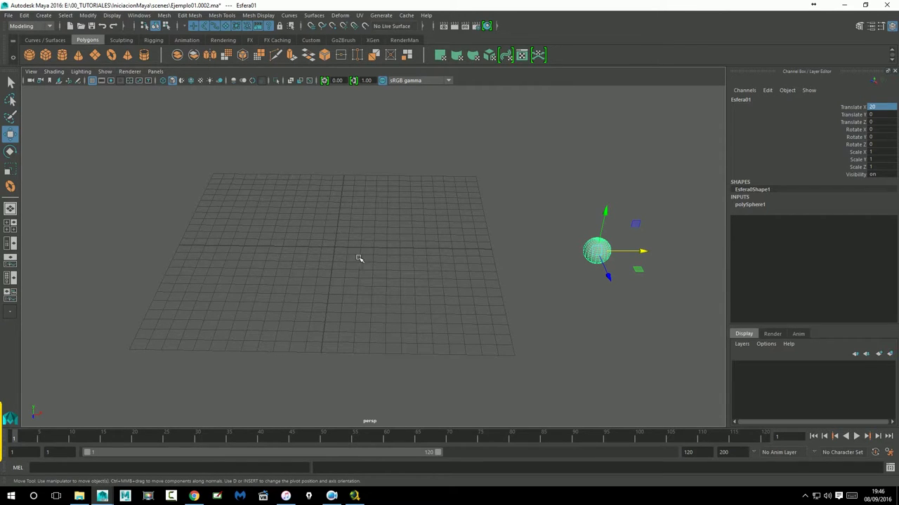
{"action": "double_click", "coordinate": [878, 109]}
{"action": "type", "text": "0"}
{"action": "key", "text": "Return"}
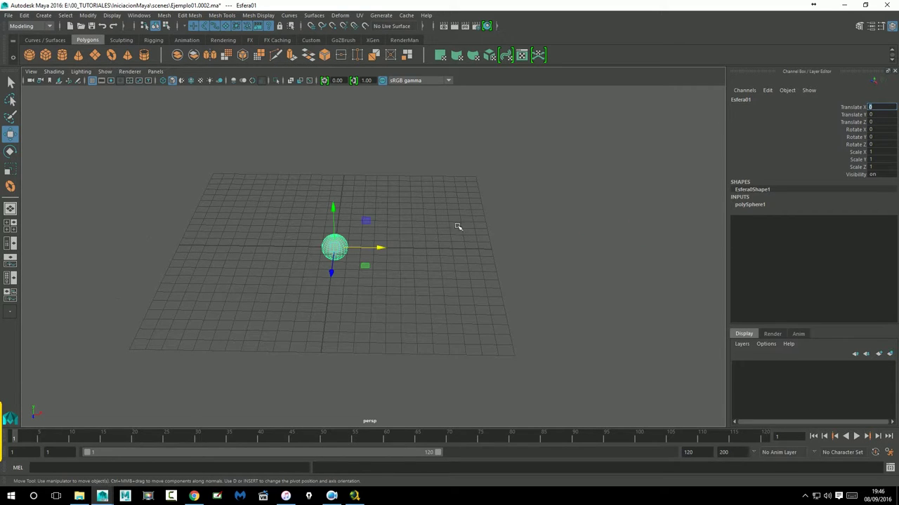
Set the sphere's Translate X to 2, then 4, and begin editing it again
{"action": "scroll", "coordinate": [360, 241], "scroll_direction": "up", "scroll_amount": 3}
{"action": "middle_click_drag", "start_coordinate": [360, 240], "coordinate": [417, 241], "text": "alt"}
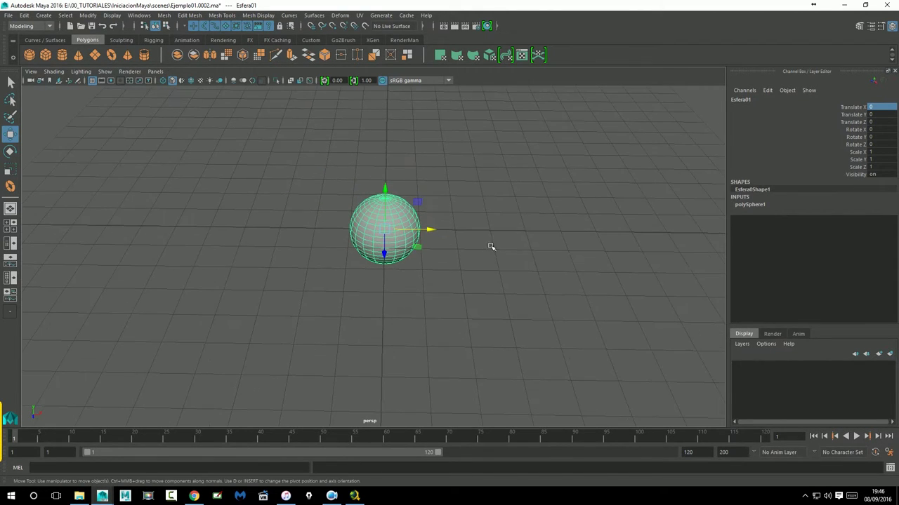
{"action": "double_click", "coordinate": [875, 110]}
{"action": "type", "text": "2"}
{"action": "key", "text": "Return"}
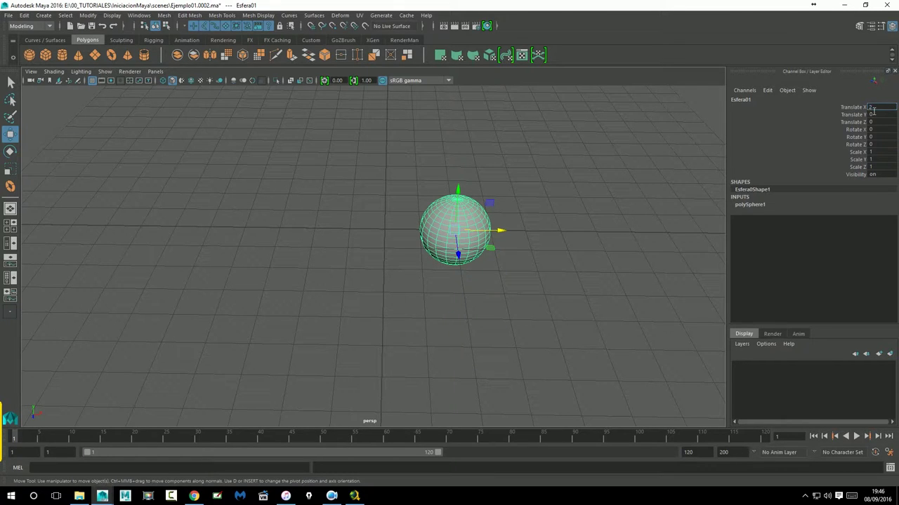
{"action": "type", "text": "4"}
{"action": "key", "text": "Return"}
{"action": "mouse_move", "coordinate": [590, 247]}
{"action": "left_mouse_down", "text": "alt"}
{"action": "mouse_move", "coordinate": [497, 250]}
{"action": "mouse_move", "coordinate": [428, 233]}
{"action": "left_mouse_up", "text": "alt"}
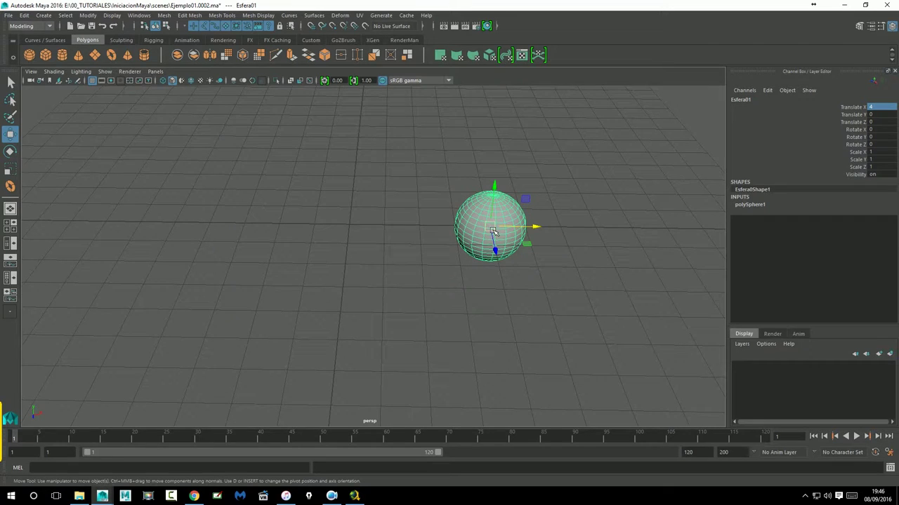
{"action": "left_click", "coordinate": [874, 107]}
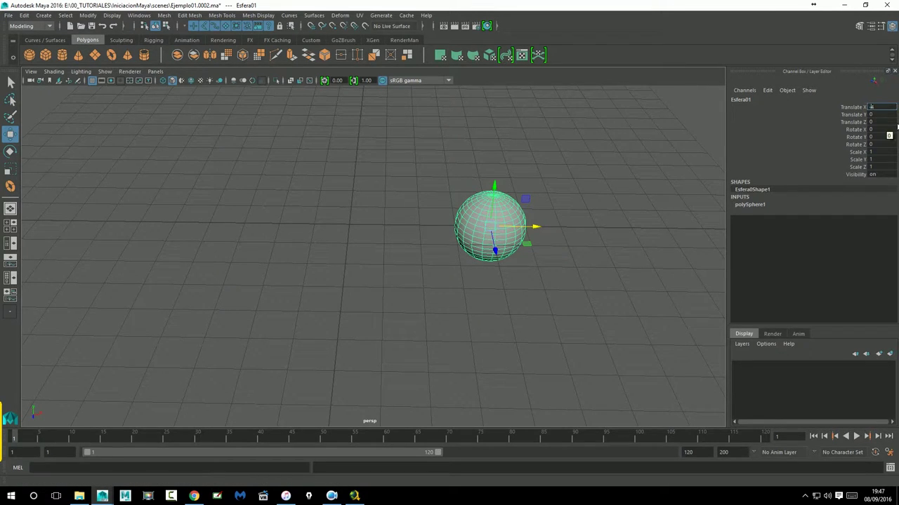
Set Translate X to -4, undo a manual drag, then return X to 0
{"action": "type", "text": "-4"}
{"action": "key", "text": "Return"}
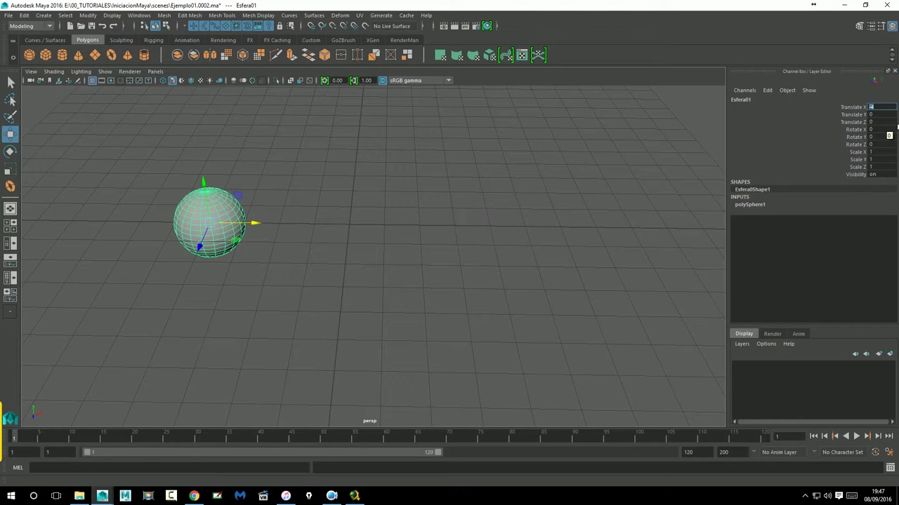
{"action": "mouse_move", "coordinate": [242, 231]}
{"action": "left_mouse_down"}
{"action": "mouse_move", "coordinate": [478, 223]}
{"action": "mouse_move", "coordinate": [395, 223]}
{"action": "left_mouse_up"}
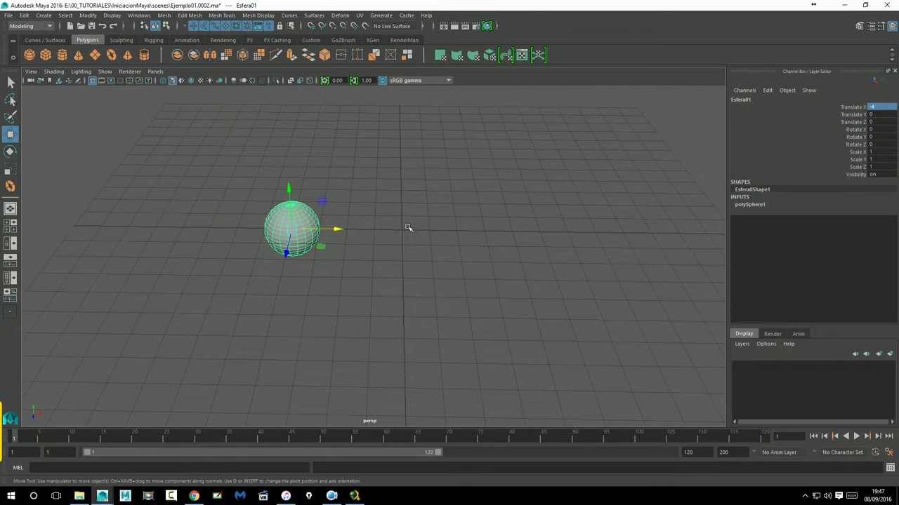
{"action": "middle_click_drag", "start_coordinate": [441, 238], "coordinate": [421, 239]}
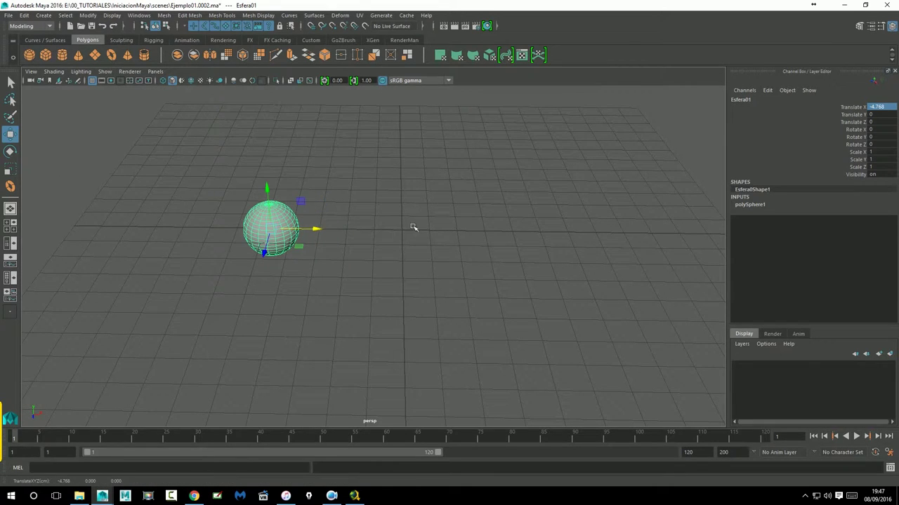
{"action": "key", "text": "ctrl+z"}
{"action": "left_click", "coordinate": [877, 108]}
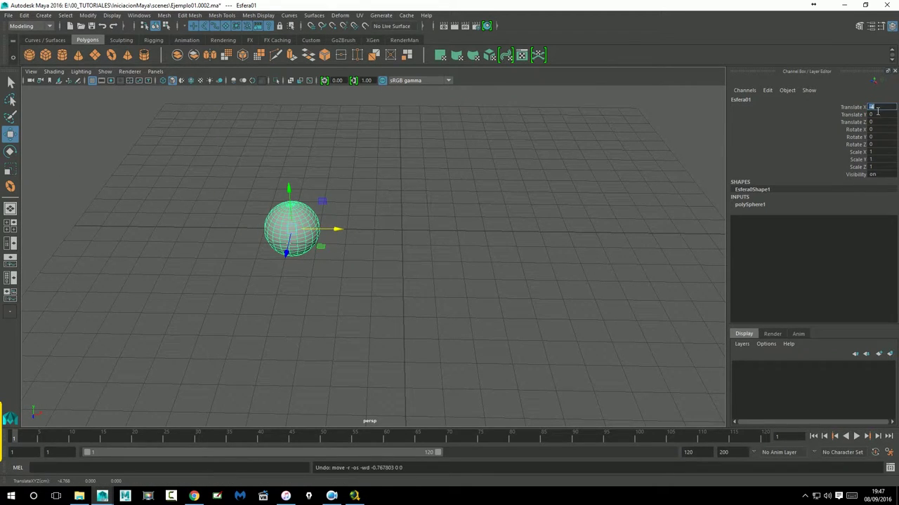
{"action": "key", "text": "Return"}
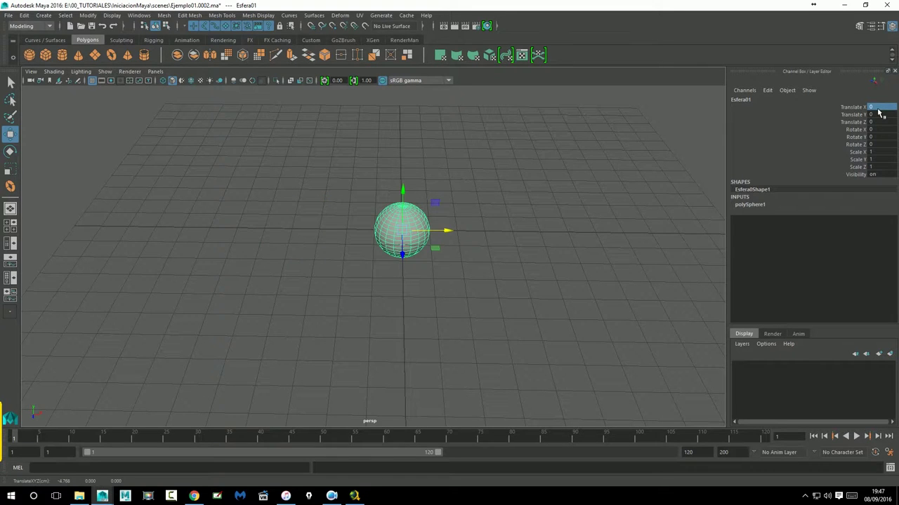
Orbit to a lower view angle and set the sphere's Translate Z to 10
{"action": "left_click_drag", "start_coordinate": [98, 411], "coordinate": [38, 429], "text": "alt"}
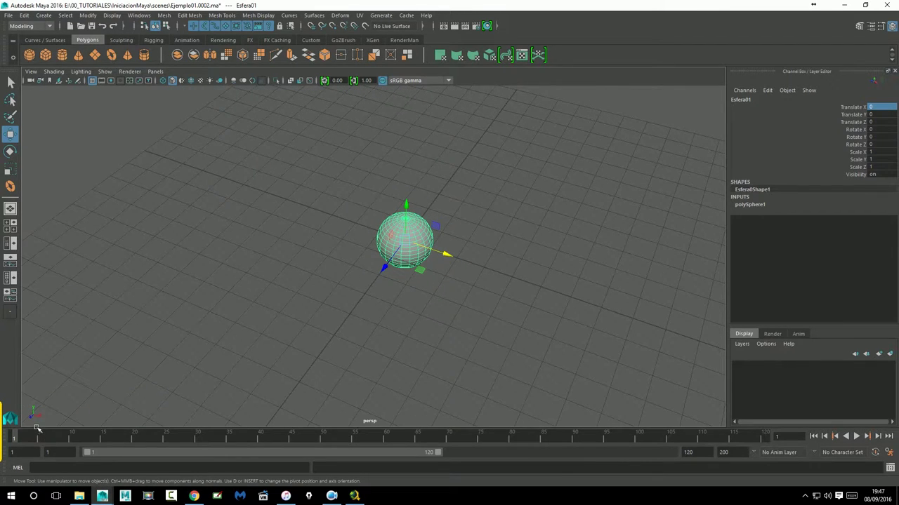
{"action": "left_click_drag", "start_coordinate": [266, 400], "coordinate": [359, 381], "text": "alt"}
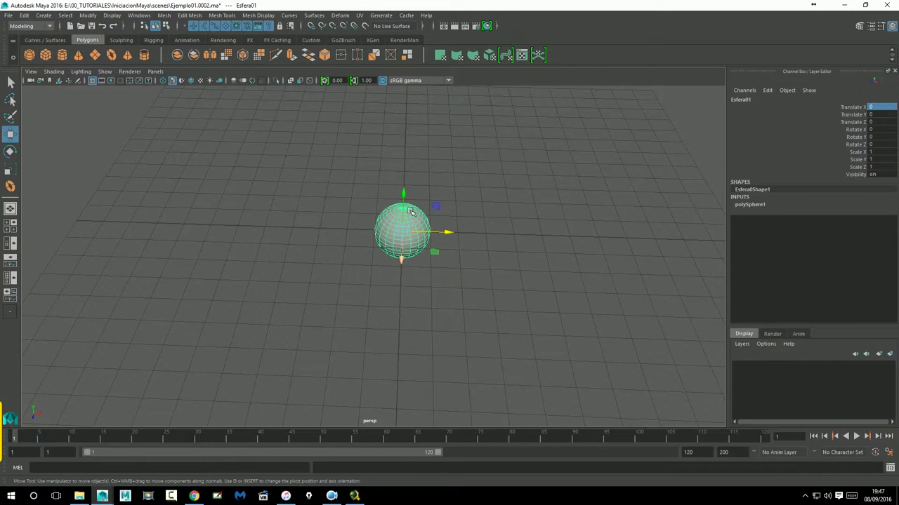
{"action": "left_click_drag", "start_coordinate": [417, 170], "coordinate": [434, 248], "text": "alt"}
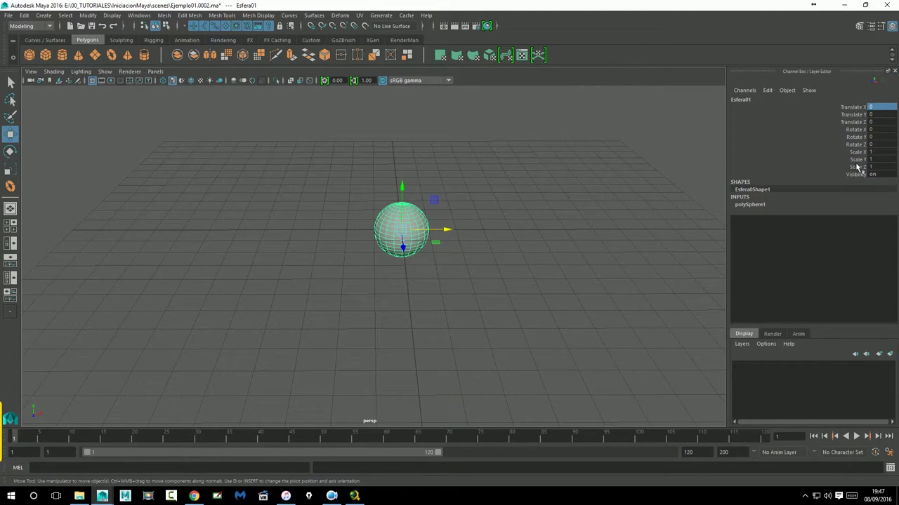
{"action": "left_click", "coordinate": [874, 124]}
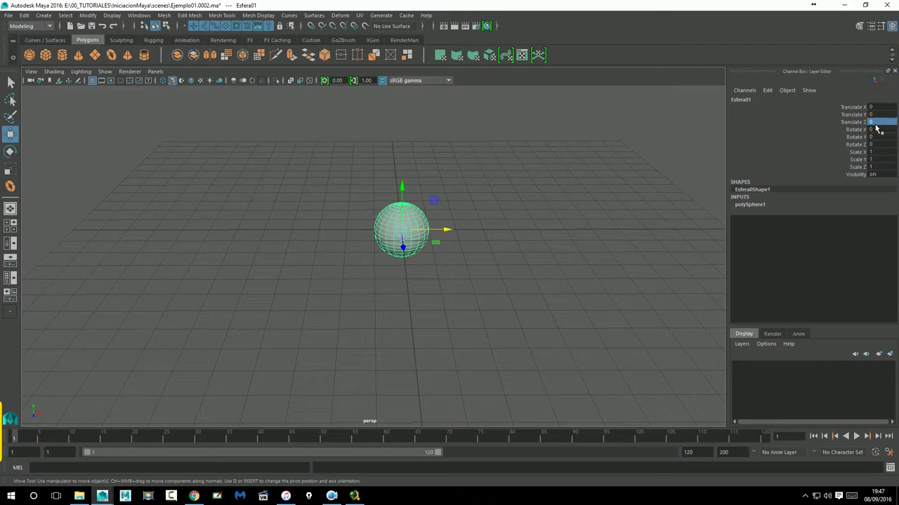
{"action": "left_click_drag", "start_coordinate": [618, 214], "coordinate": [598, 225], "text": "alt"}
{"action": "key", "text": "1"}
{"action": "double_click", "coordinate": [882, 123]}
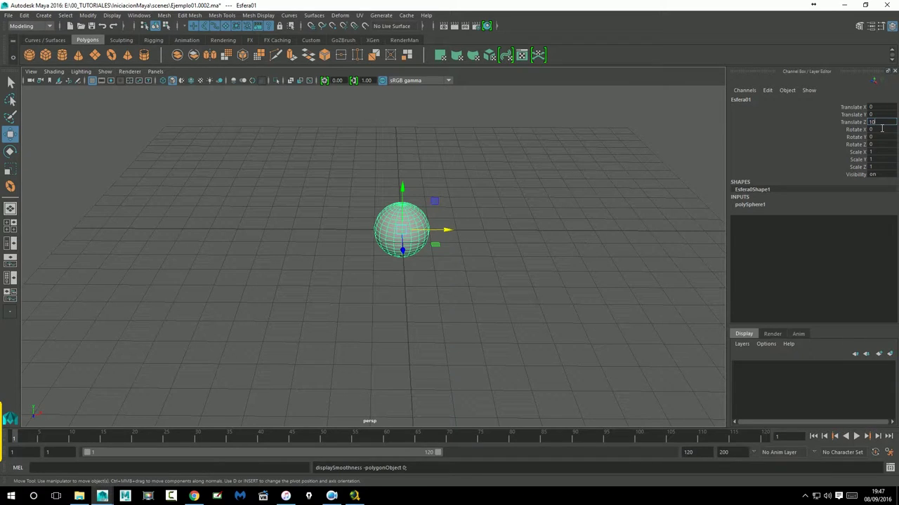
{"action": "key", "text": "Return"}
{"action": "scroll", "coordinate": [401, 220], "scroll_direction": "down", "scroll_amount": 3}
{"action": "scroll", "coordinate": [412, 217], "scroll_direction": "down", "scroll_amount": 3}
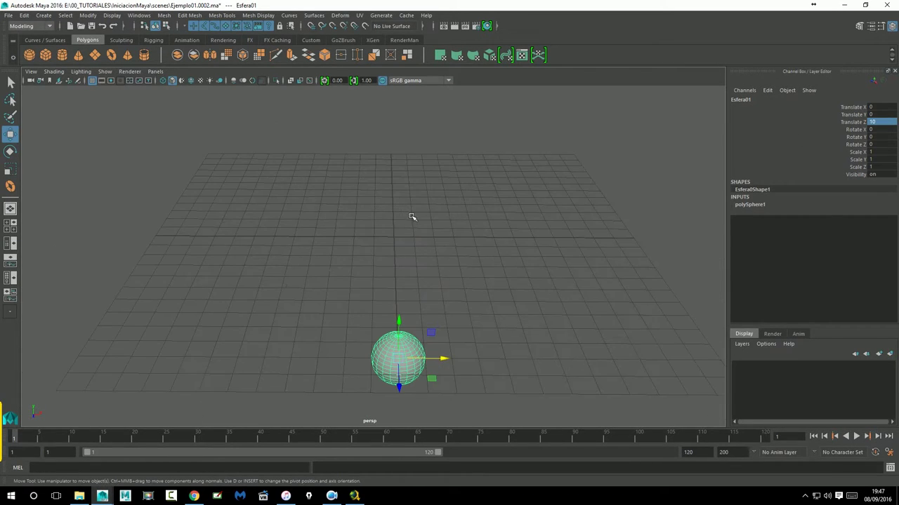
Set Translate Z to -10, then back to 0
{"action": "double_click", "coordinate": [875, 124]}
{"action": "type", "text": "-10"}
{"action": "key", "text": "Return"}
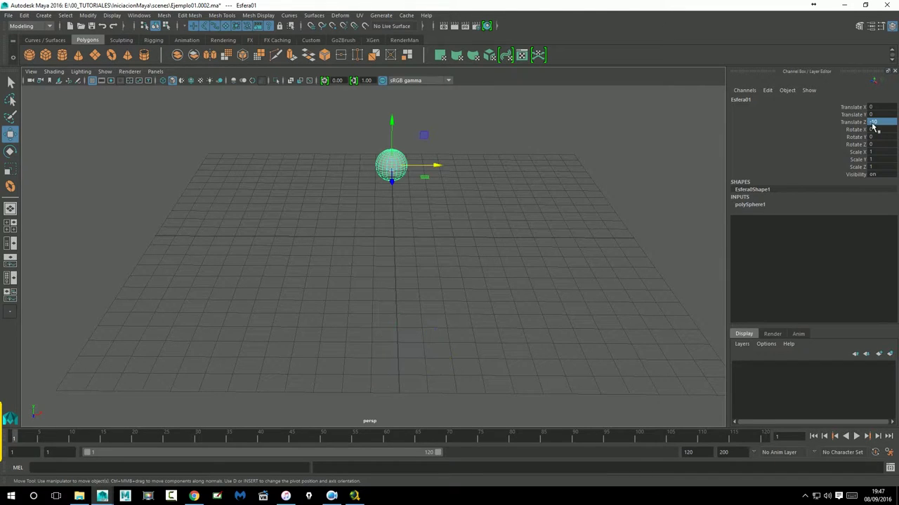
{"action": "double_click", "coordinate": [876, 124]}
{"action": "key", "text": "Return"}
Set Translate Y to 5, then -5, then back to 0
{"action": "double_click", "coordinate": [883, 116]}
{"action": "type", "text": "5"}
{"action": "key", "text": "Return"}
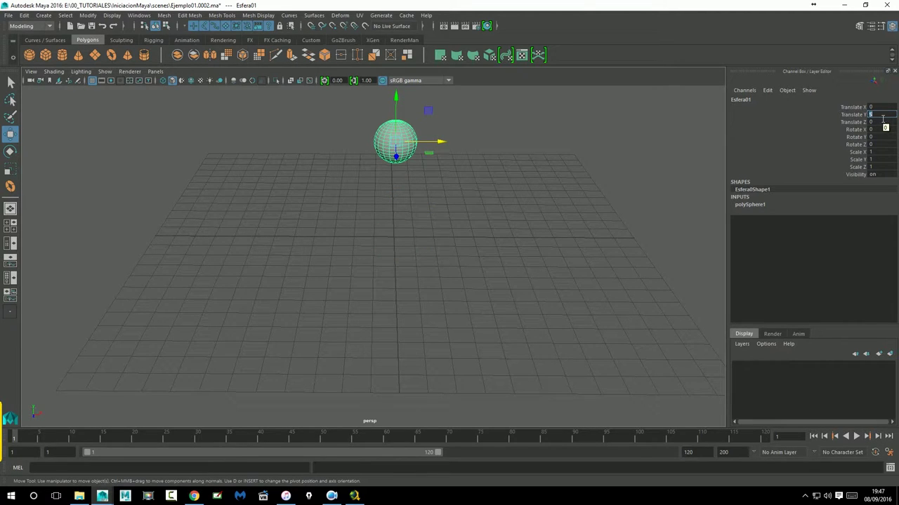
{"action": "type", "text": "-5"}
{"action": "key", "text": "Return"}
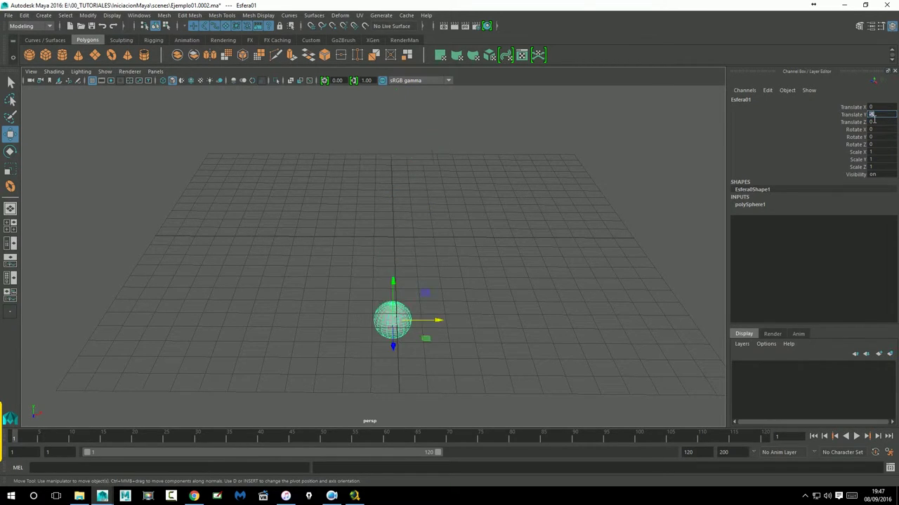
{"action": "mouse_move", "coordinate": [567, 223]}
{"action": "left_mouse_down", "text": "alt"}
{"action": "mouse_move", "coordinate": [567, 201]}
{"action": "mouse_move", "coordinate": [566, 214]}
{"action": "left_mouse_up", "text": "alt"}
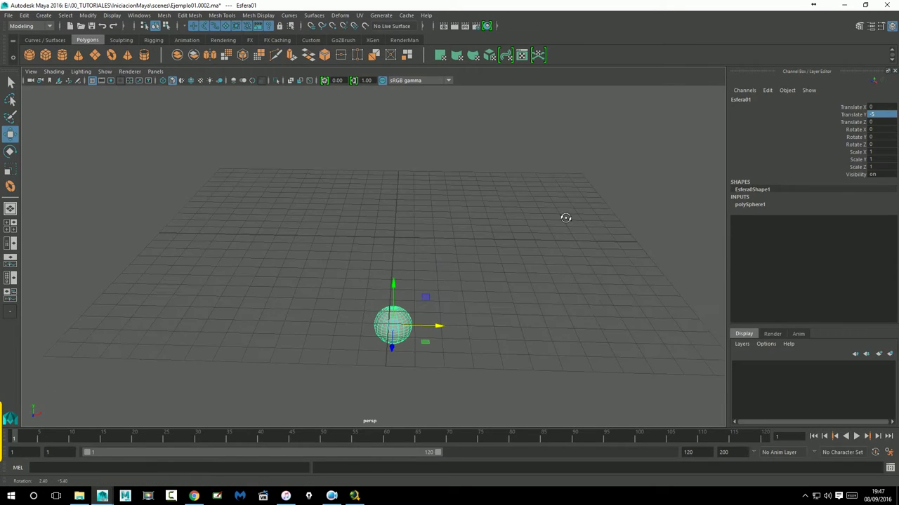
{"action": "left_click", "coordinate": [884, 117]}
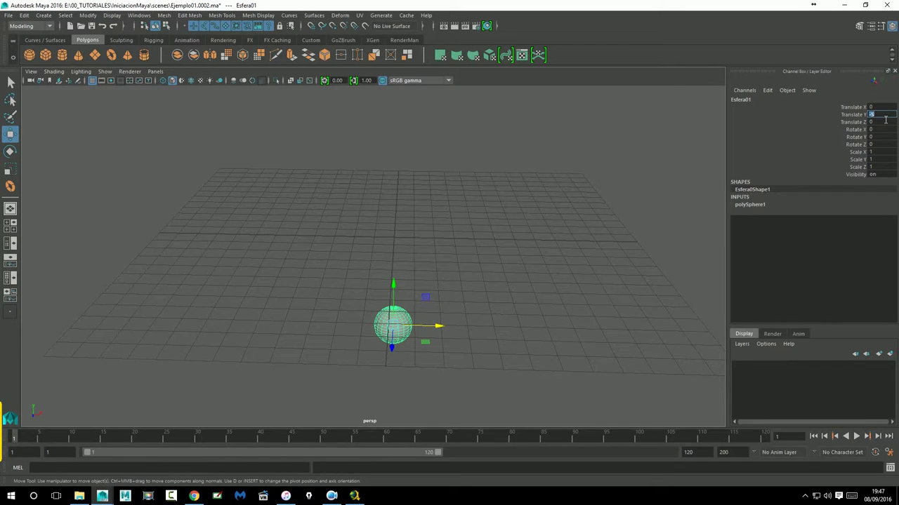
{"action": "type", "text": "0"}
{"action": "key", "text": "Return"}
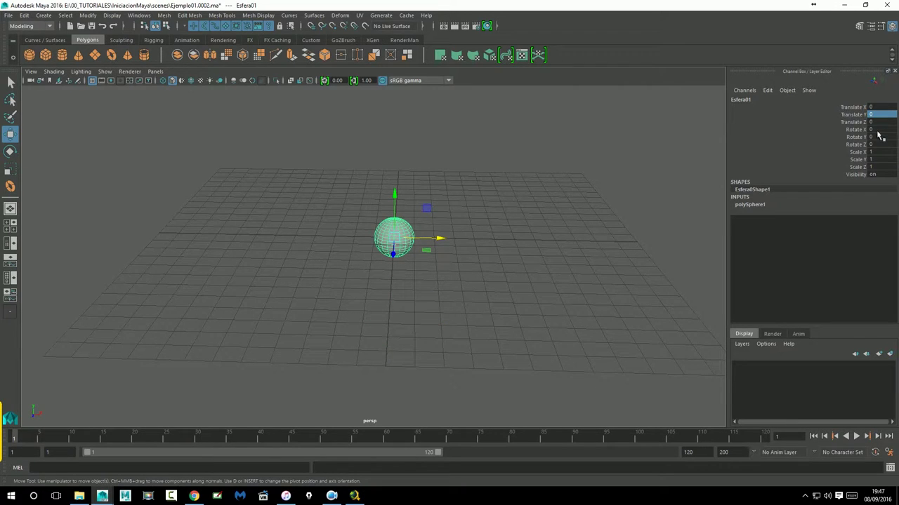
Try Rotate X values of 10 and then -25 on Esfera01, orbiting to inspect the tilt
{"action": "left_click", "coordinate": [878, 131]}
{"action": "scroll", "coordinate": [450, 238], "scroll_direction": "up", "scroll_amount": 3}
{"action": "scroll", "coordinate": [460, 214], "scroll_direction": "up", "scroll_amount": 1}
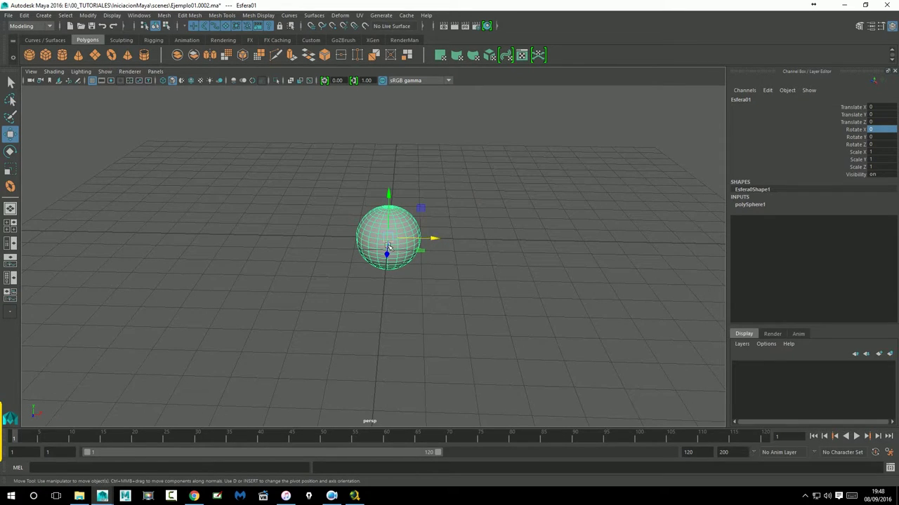
{"action": "left_click", "coordinate": [874, 130]}
{"action": "key", "text": "Return"}
{"action": "left_click_drag", "start_coordinate": [440, 317], "coordinate": [392, 312], "text": "alt"}
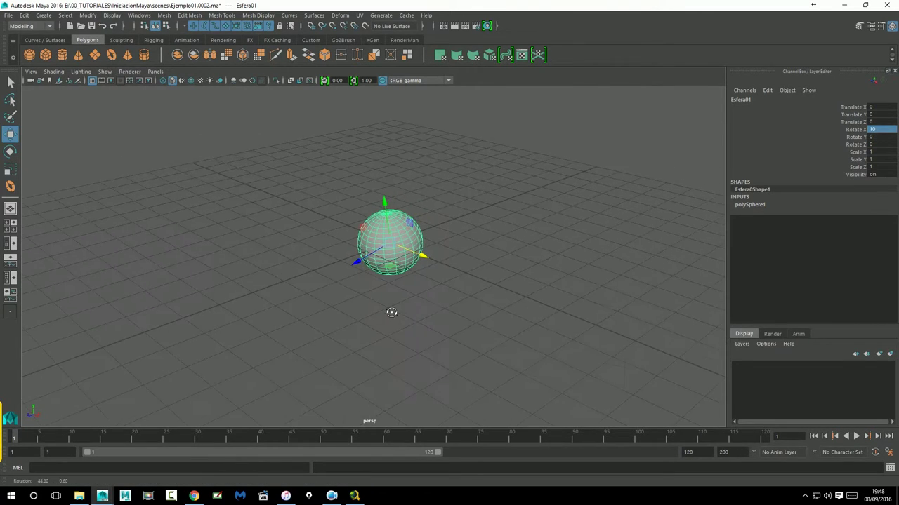
{"action": "mouse_move", "coordinate": [511, 295]}
{"action": "left_mouse_down", "text": "alt"}
{"action": "mouse_move", "coordinate": [468, 295]}
{"action": "mouse_move", "coordinate": [483, 295]}
{"action": "left_mouse_up", "text": "alt"}
{"action": "left_click", "coordinate": [874, 130]}
{"action": "double_click", "coordinate": [878, 133]}
{"action": "key", "text": "Return"}
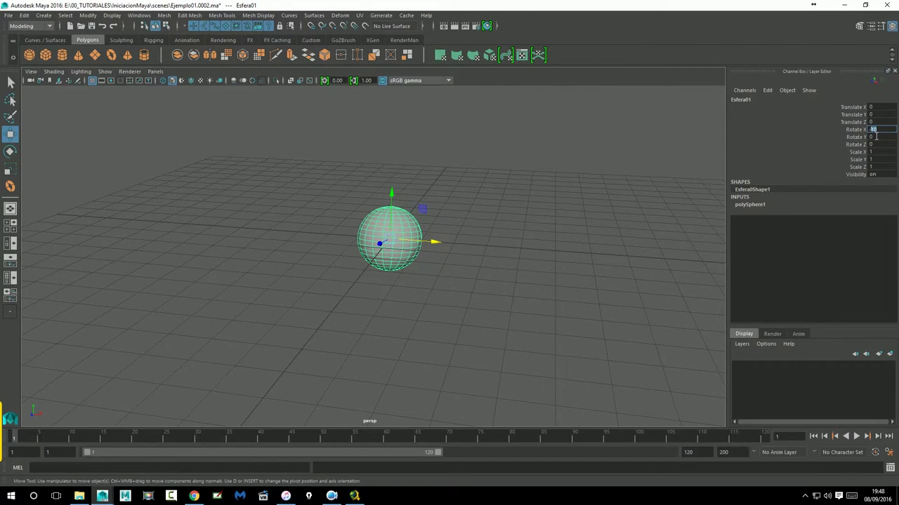
{"action": "type", "text": "-25"}
{"action": "key", "text": "Return"}
{"action": "mouse_move", "coordinate": [462, 253]}
{"action": "left_mouse_down", "text": "alt"}
{"action": "mouse_move", "coordinate": [415, 261]}
{"action": "mouse_move", "coordinate": [580, 222]}
{"action": "left_mouse_up", "text": "alt"}
Set Esfera01's Rotate X, Rotate Y and Rotate Z back to 0
{"action": "left_click", "coordinate": [879, 132]}
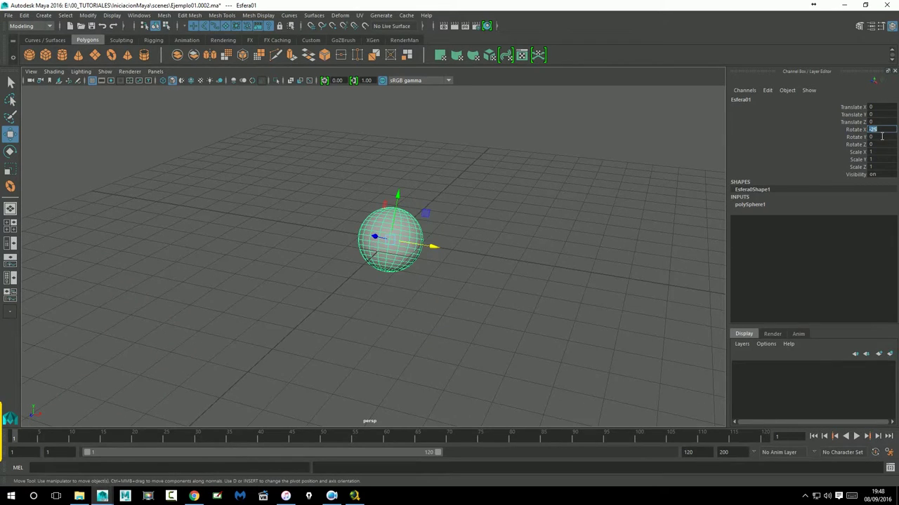
{"action": "type", "text": "0"}
{"action": "key", "text": "Return"}
{"action": "left_click", "coordinate": [874, 138]}
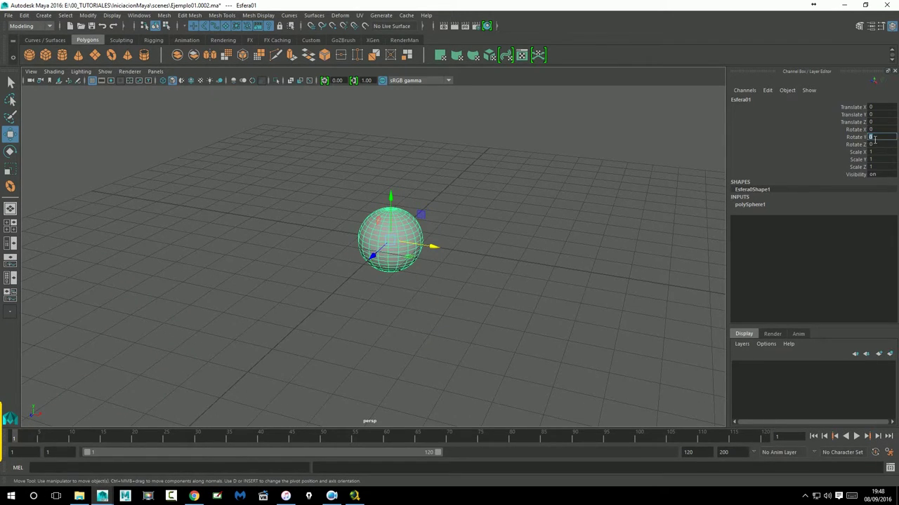
{"action": "type", "text": "250"}
{"action": "key", "text": "Return"}
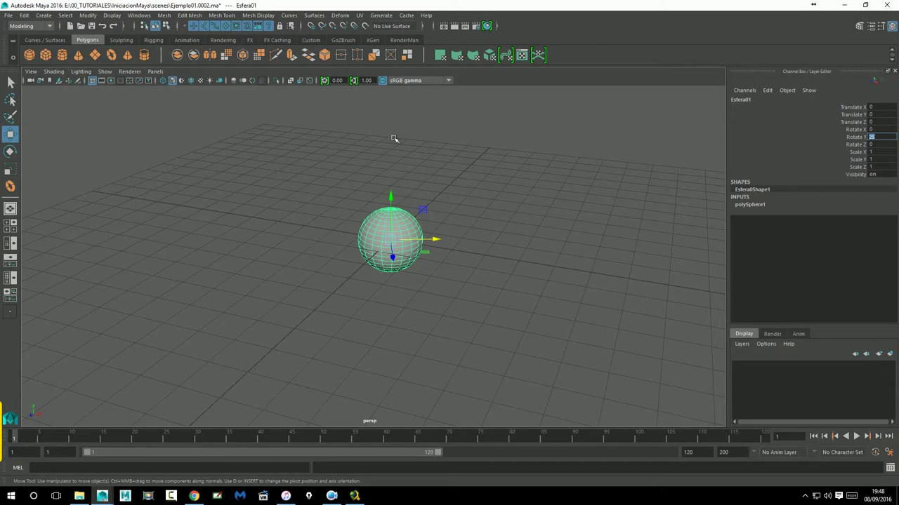
{"action": "type", "text": "0"}
{"action": "key", "text": "Return"}
{"action": "left_click", "coordinate": [877, 145]}
{"action": "type", "text": "25"}
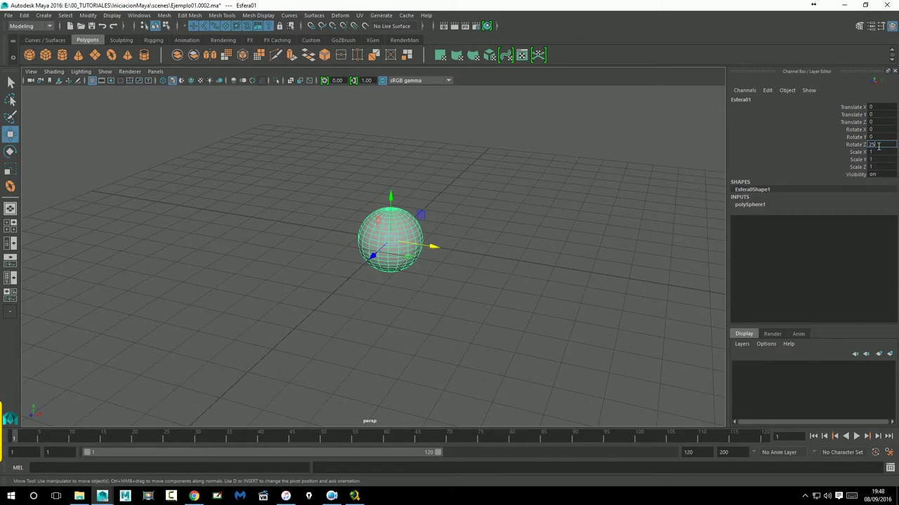
{"action": "key", "text": "Return"}
{"action": "type", "text": "0"}
{"action": "key", "text": "Return"}
{"action": "left_click_drag", "start_coordinate": [531, 250], "coordinate": [536, 249], "text": "alt"}
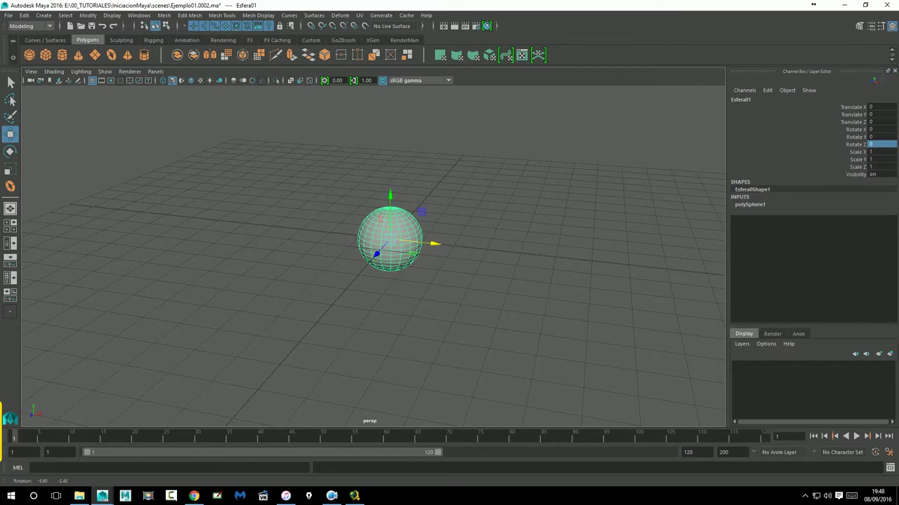
Scale Esfera01 to 10 along X, Y and Z in turn, orbiting to view the shape
{"action": "double_click", "coordinate": [885, 152]}
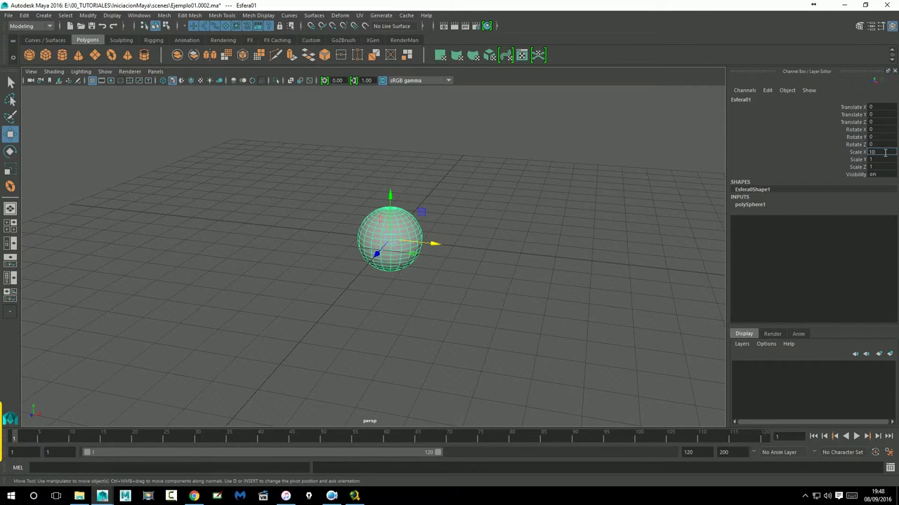
{"action": "key", "text": "Return"}
{"action": "mouse_move", "coordinate": [676, 201]}
{"action": "left_mouse_down", "text": "alt"}
{"action": "mouse_move", "coordinate": [590, 218]}
{"action": "mouse_move", "coordinate": [598, 224]}
{"action": "left_mouse_up", "text": "alt"}
{"action": "double_click", "coordinate": [885, 160]}
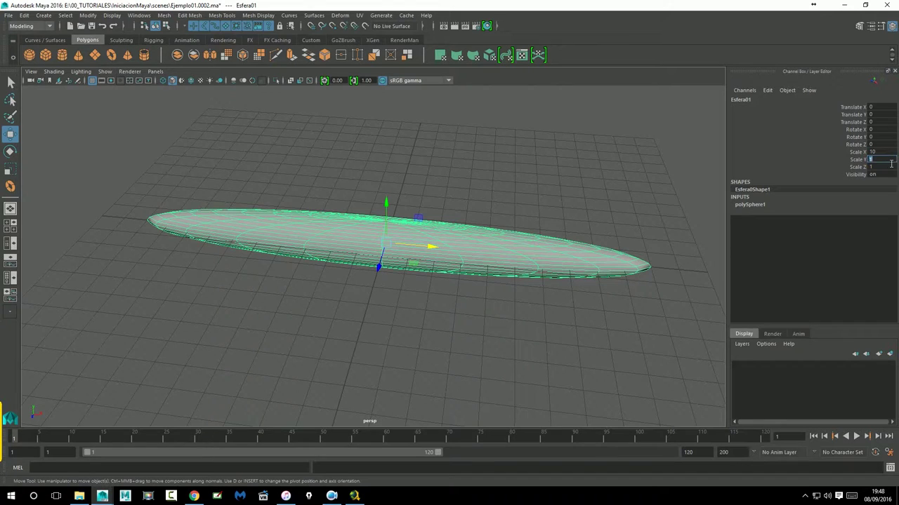
{"action": "type", "text": "10"}
{"action": "key", "text": "Return"}
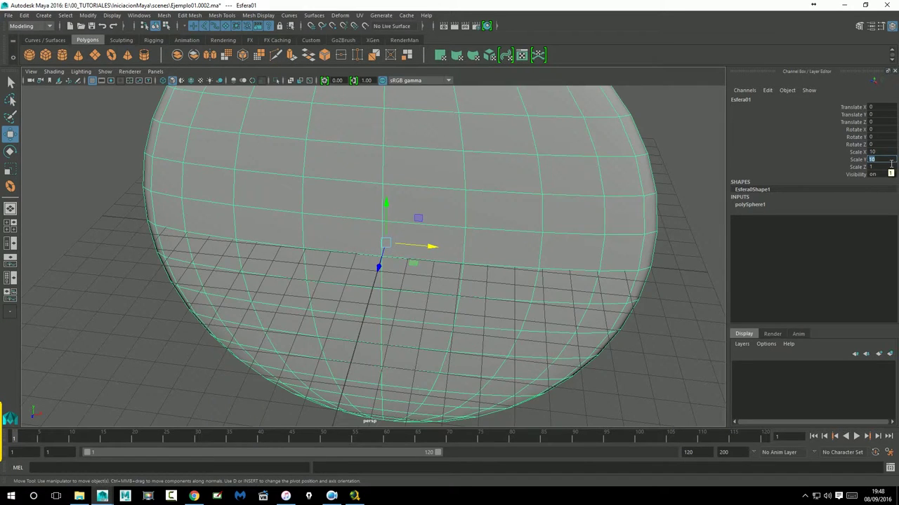
{"action": "mouse_move", "coordinate": [472, 201]}
{"action": "left_mouse_down", "text": "alt"}
{"action": "mouse_move", "coordinate": [473, 213]}
{"action": "mouse_move", "coordinate": [414, 230]}
{"action": "left_mouse_up", "text": "alt"}
{"action": "left_click_drag", "start_coordinate": [482, 253], "coordinate": [532, 251], "text": "alt"}
{"action": "left_click", "coordinate": [875, 167]}
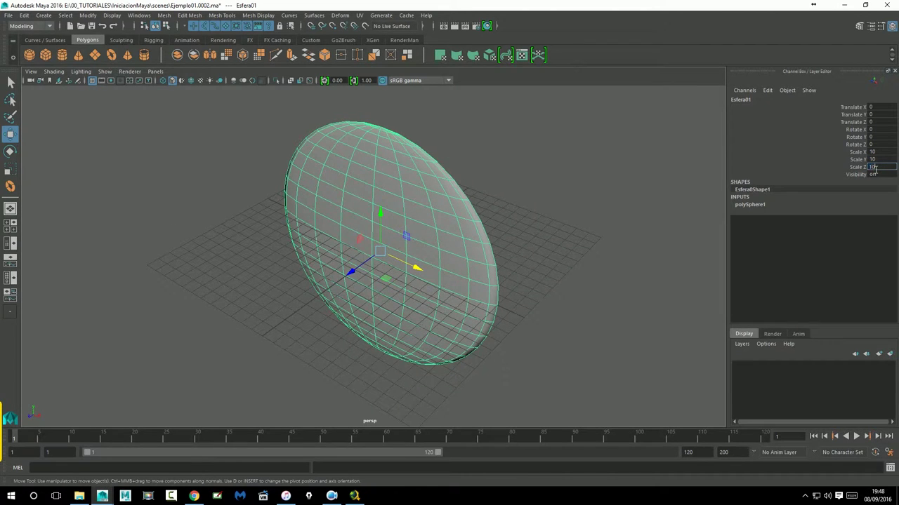
{"action": "key", "text": "Return"}
{"action": "mouse_move", "coordinate": [589, 320]}
{"action": "left_mouse_down", "text": "alt"}
{"action": "mouse_move", "coordinate": [586, 297]}
{"action": "mouse_move", "coordinate": [625, 257]}
{"action": "mouse_move", "coordinate": [593, 289]}
{"action": "left_mouse_up", "text": "alt"}
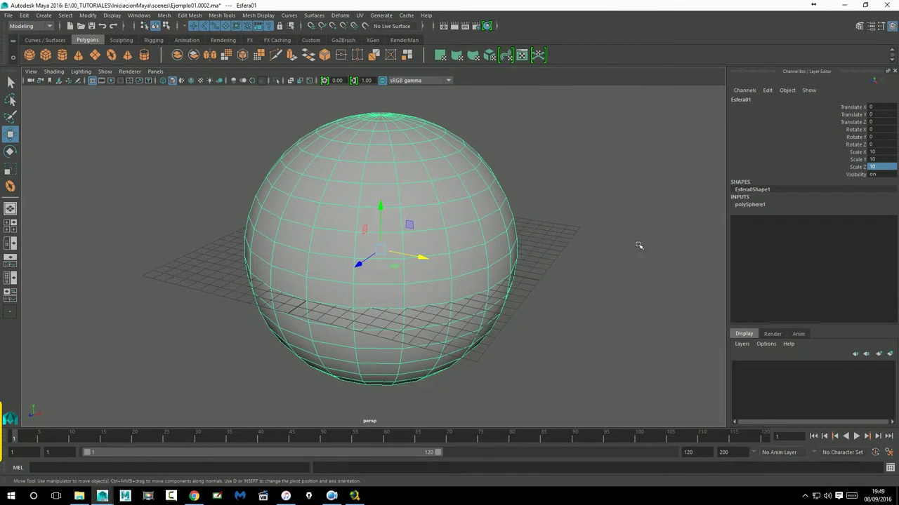
Select Scale X, Y and Z together and set all three back to 1
{"action": "left_click", "coordinate": [878, 152]}
{"action": "left_click_drag", "start_coordinate": [879, 156], "coordinate": [878, 168]}
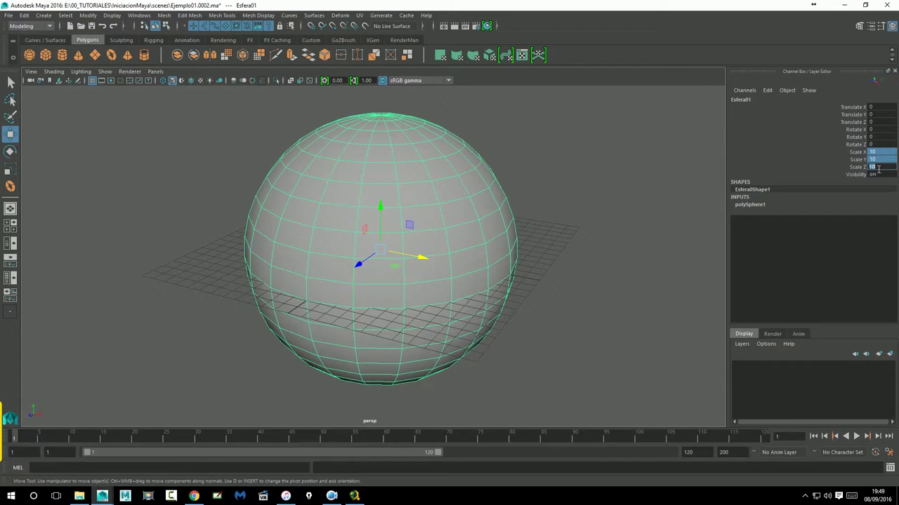
{"action": "type", "text": "1"}
{"action": "key", "text": "Return"}
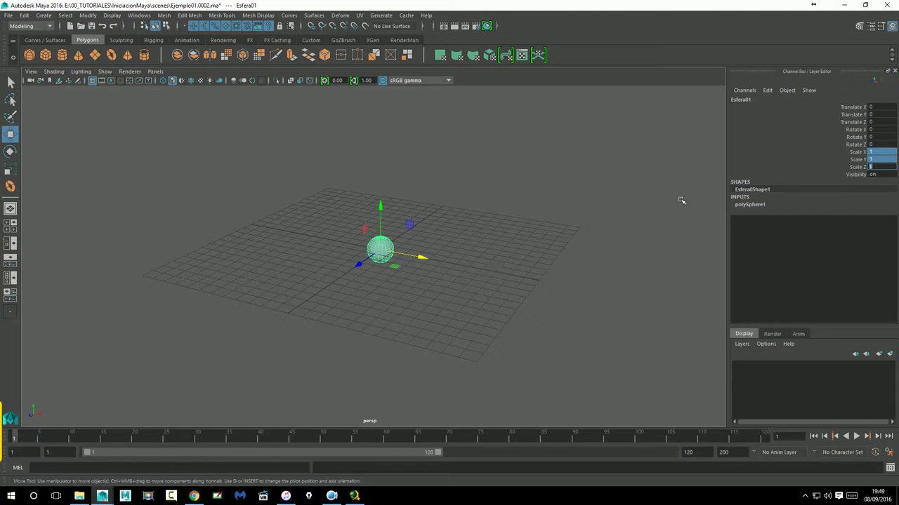
{"action": "key", "text": "Return"}
{"action": "scroll", "coordinate": [331, 335], "scroll_direction": "up", "scroll_amount": 3}
{"action": "mouse_move", "coordinate": [467, 315]}
{"action": "left_mouse_down", "text": "alt"}
{"action": "mouse_move", "coordinate": [508, 316]}
{"action": "mouse_move", "coordinate": [520, 299]}
{"action": "left_mouse_up", "text": "alt"}
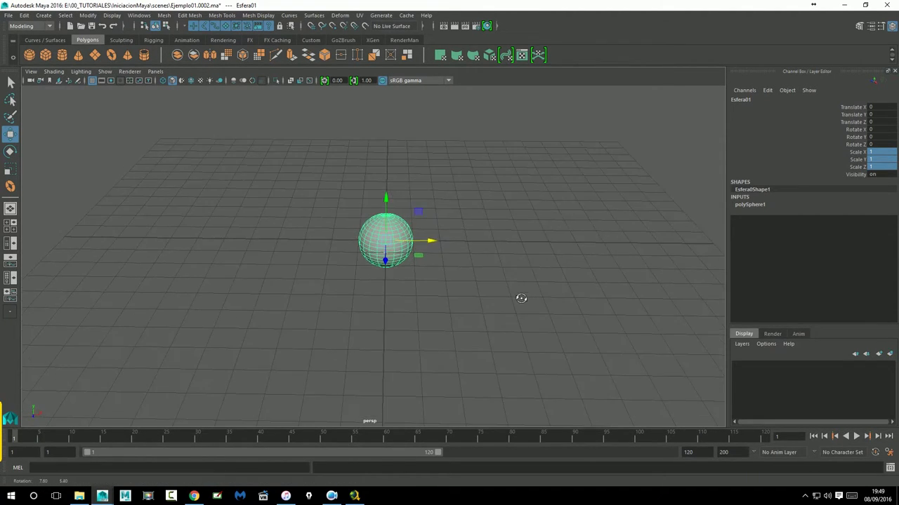
Set Esfera01's Visibility to 0 and back to 1, then deselect the sphere
{"action": "left_click", "coordinate": [852, 176]}
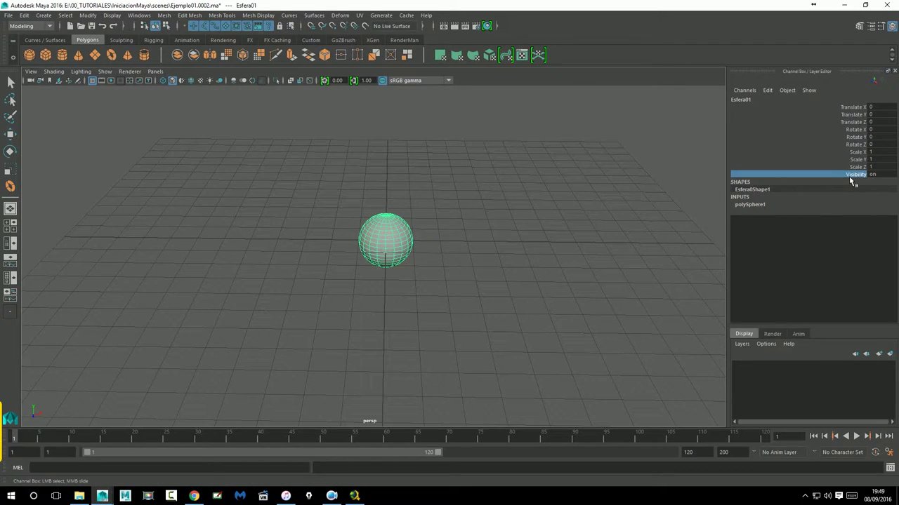
{"action": "left_click", "coordinate": [877, 175]}
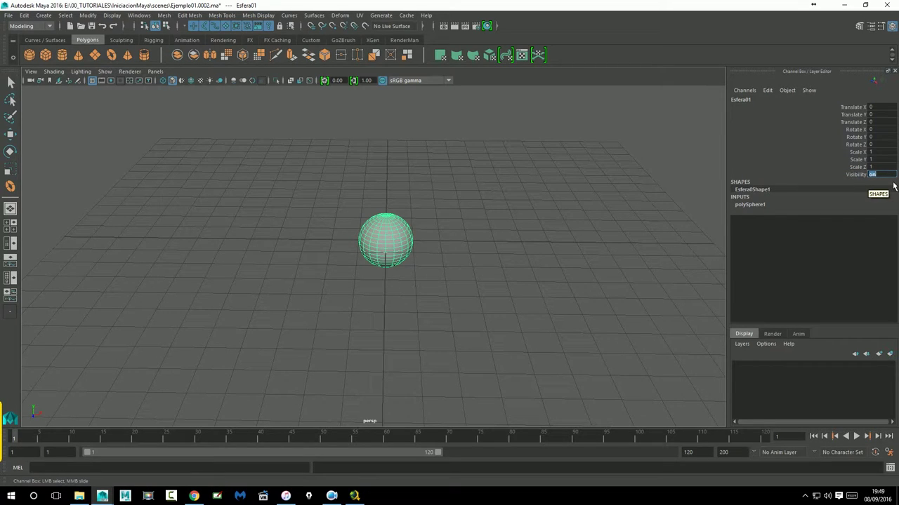
{"action": "type", "text": "0"}
{"action": "type", "text": "off"}
{"action": "key", "text": "Return"}
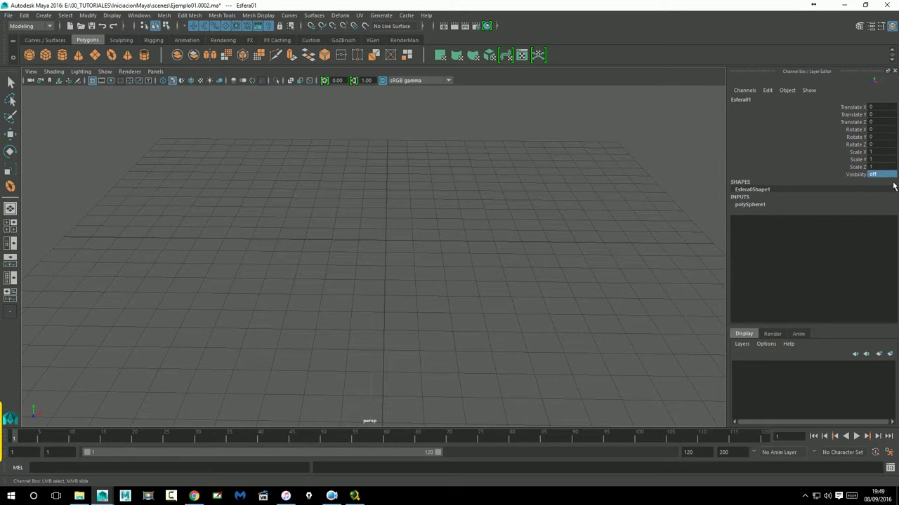
{"action": "left_click", "coordinate": [880, 175]}
{"action": "type", "text": "on"}
{"action": "key", "text": "Return"}
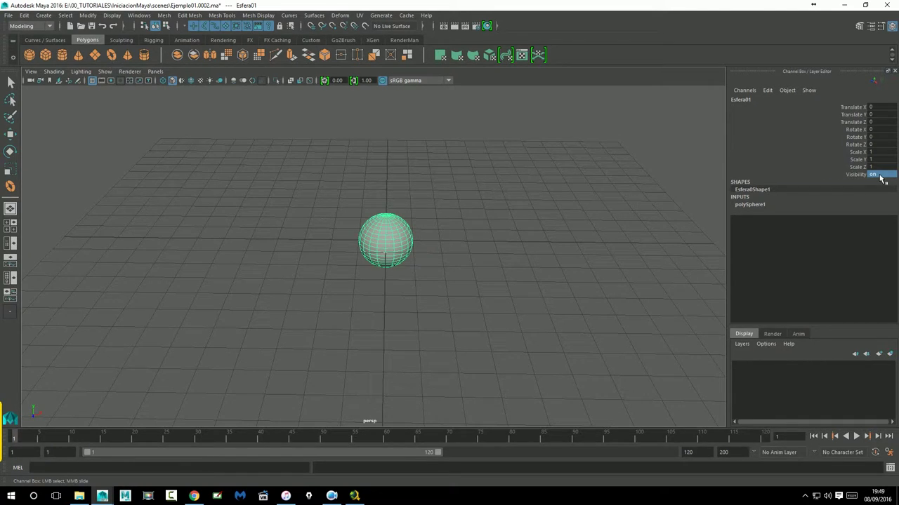
{"action": "key", "text": "w"}
{"action": "left_click", "coordinate": [536, 248]}
{"action": "mouse_move", "coordinate": [503, 248]}
{"action": "left_mouse_down", "text": "alt"}
{"action": "mouse_move", "coordinate": [484, 246]}
{"action": "mouse_move", "coordinate": [476, 260]}
{"action": "left_mouse_up", "text": "alt"}
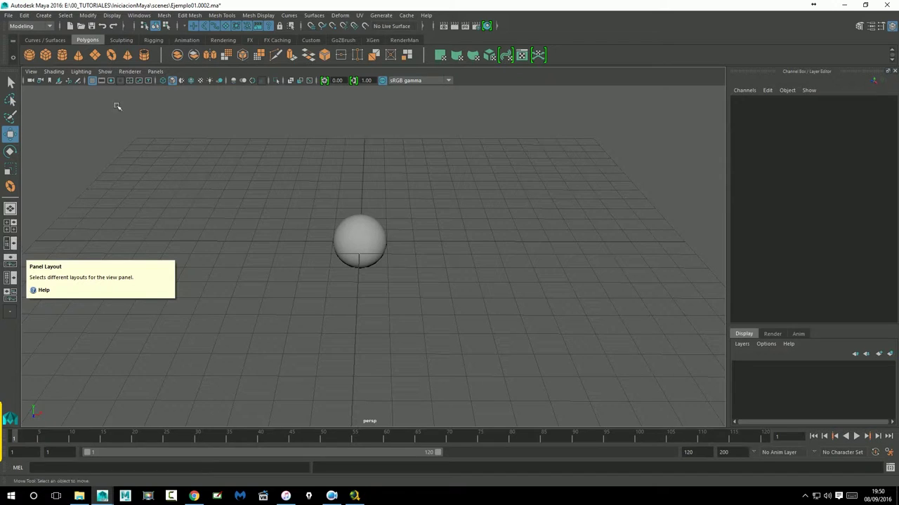
Bring up the Outliner from the Windows menu, nudge it right, and select Esfera01 in it
{"action": "left_click", "coordinate": [141, 21]}
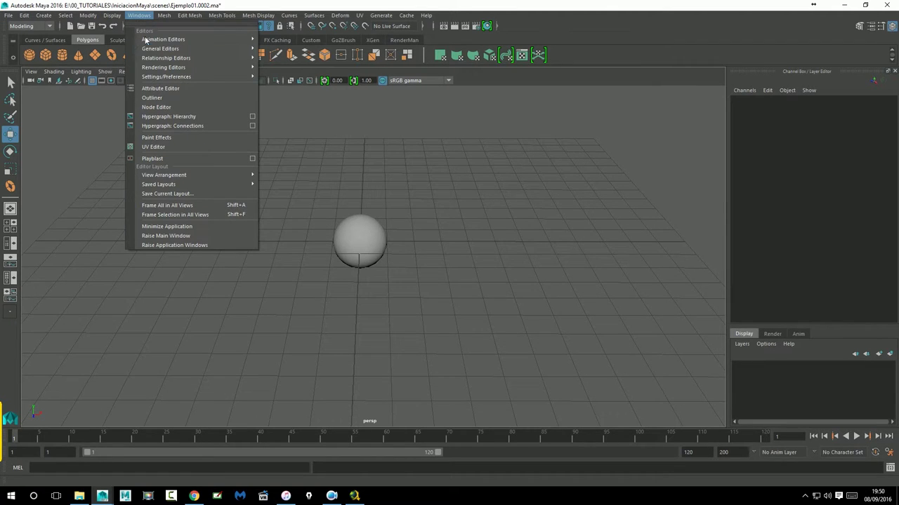
{"action": "left_click", "coordinate": [151, 100]}
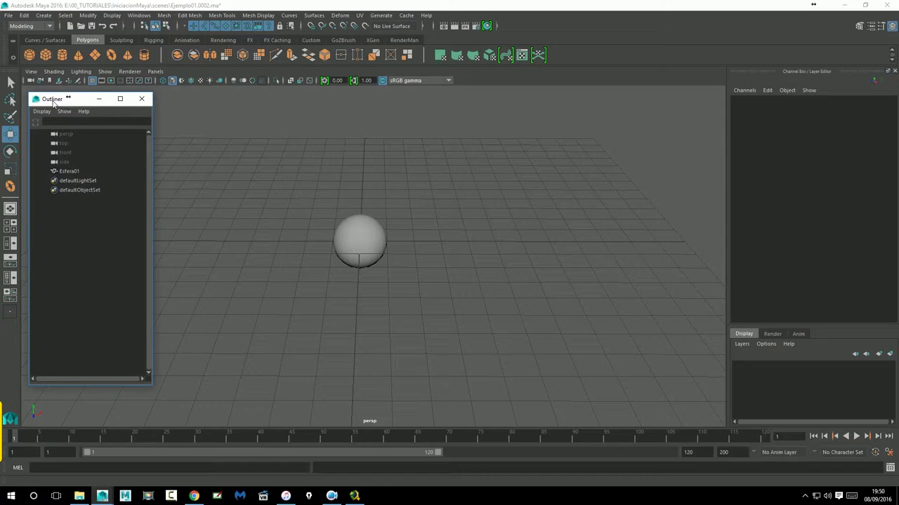
{"action": "left_click_drag", "start_coordinate": [53, 101], "coordinate": [77, 102]}
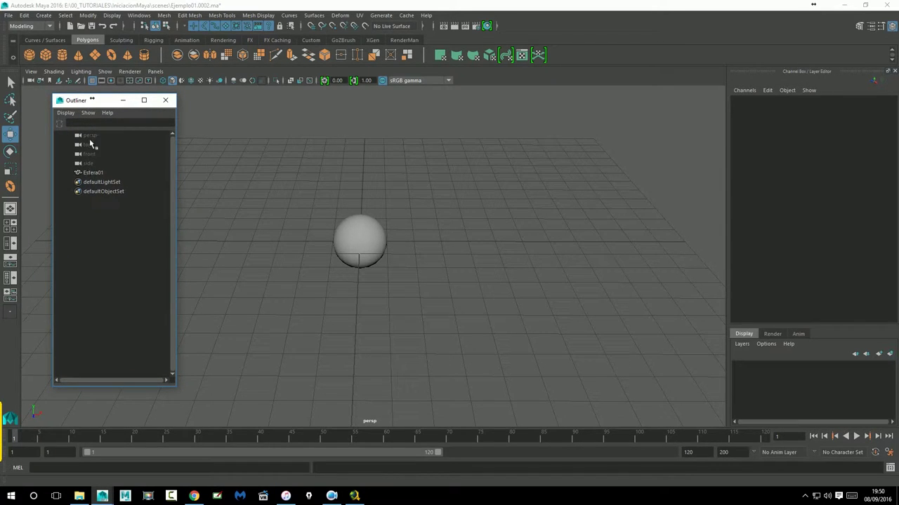
{"action": "left_click", "coordinate": [91, 174]}
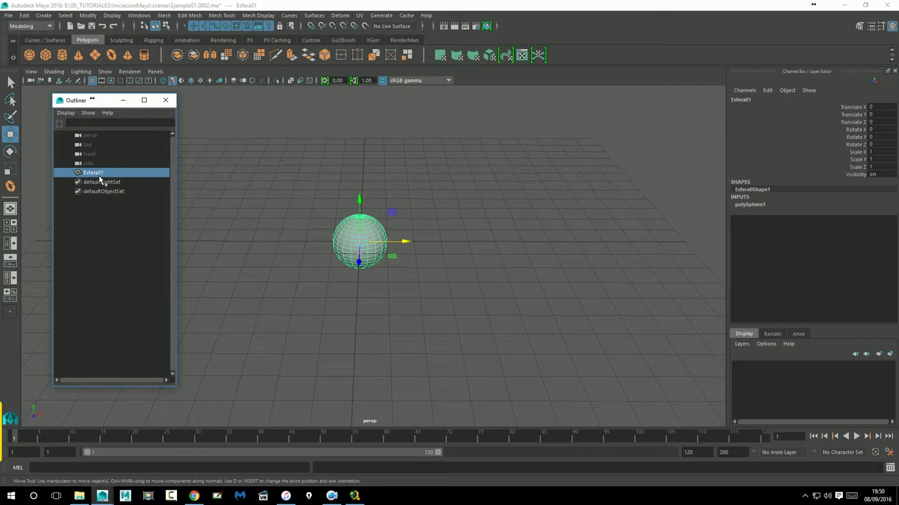
{"action": "double_click", "coordinate": [98, 173]}
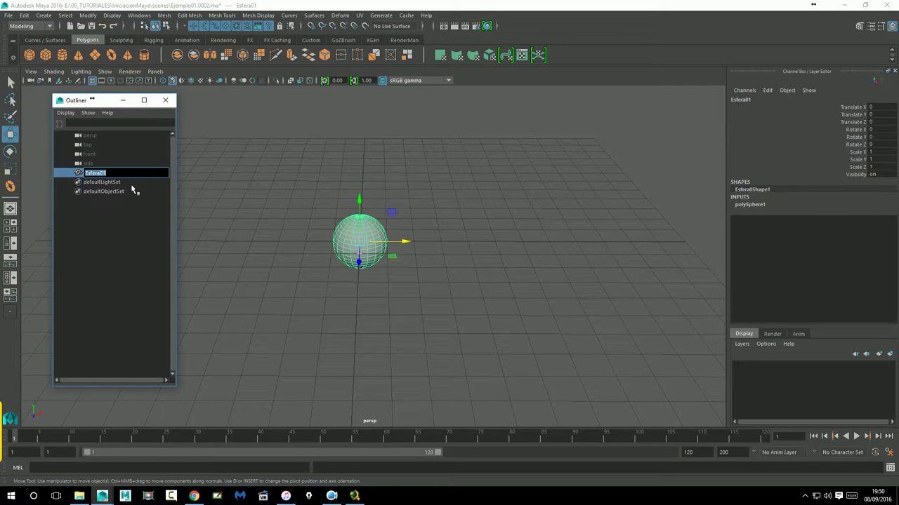
{"action": "key", "text": "Return"}
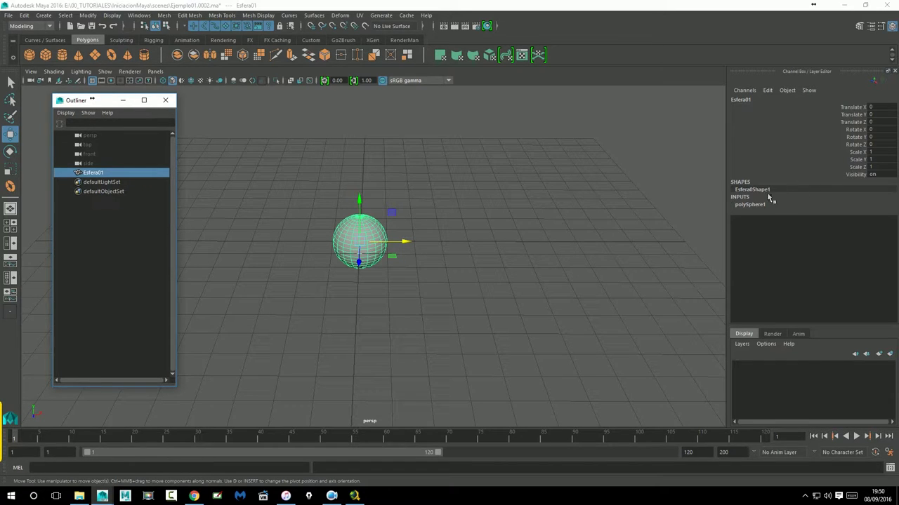
Create a polygon cylinder and slide it along X to Translate X 5.48 beside the sphere
{"action": "left_click", "coordinate": [63, 55]}
{"action": "left_click_drag", "start_coordinate": [406, 244], "coordinate": [561, 249]}
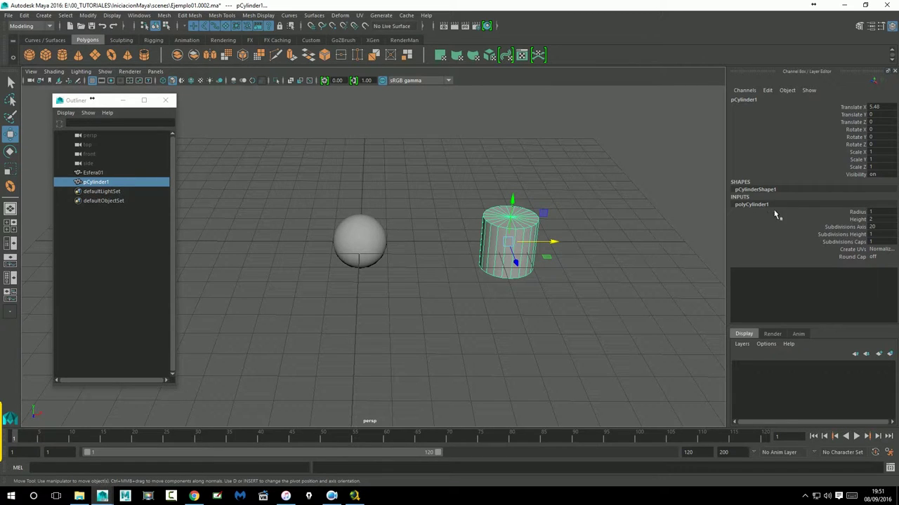
Rename pCylinder1 to 'Cilindro' in the Outliner and reselect it
{"action": "double_click", "coordinate": [102, 183]}
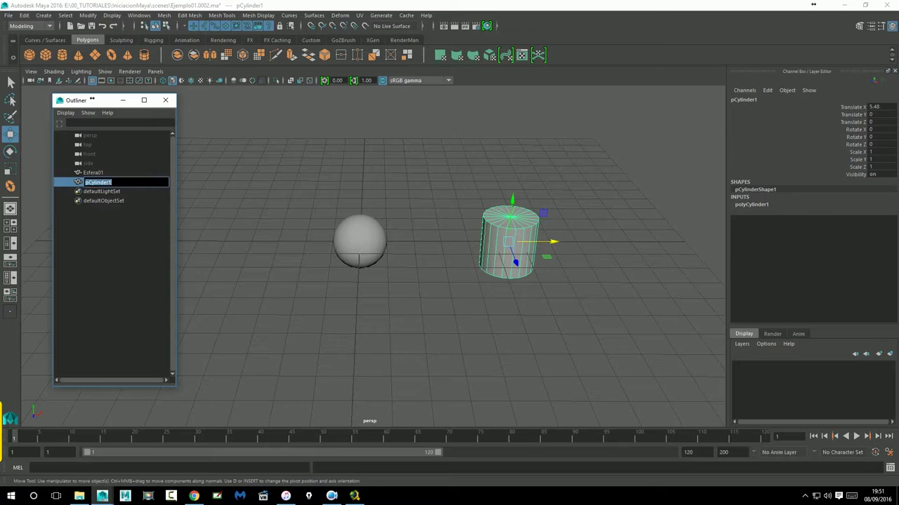
{"action": "type", "text": "d"}
{"action": "key", "text": "Return"}
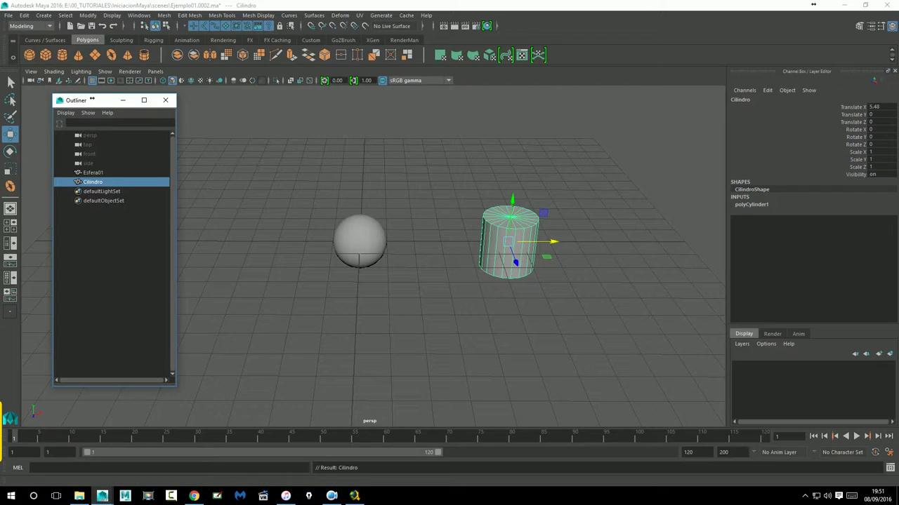
{"action": "left_click", "coordinate": [78, 183]}
Expand the polyCylinder1 inputs in the Channel Box, keeping its name, then deselect the cylinder
{"action": "left_click", "coordinate": [745, 206]}
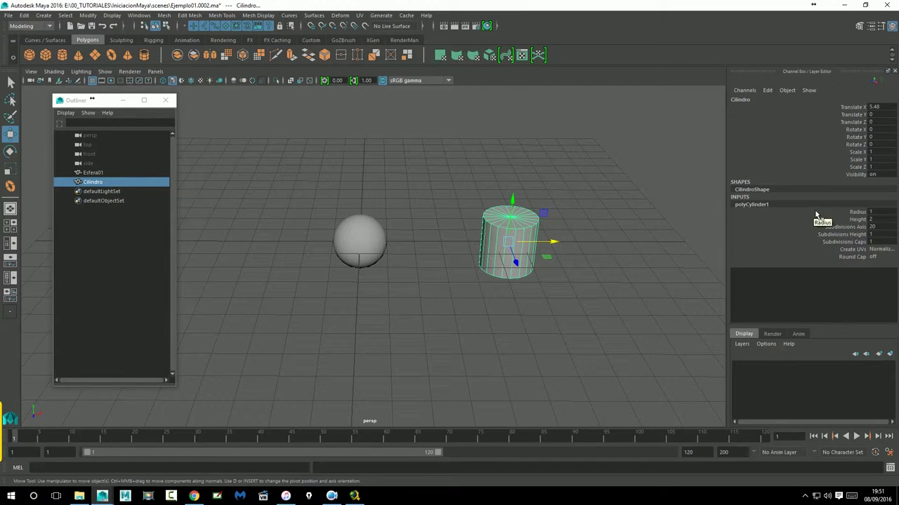
{"action": "double_click", "coordinate": [750, 205]}
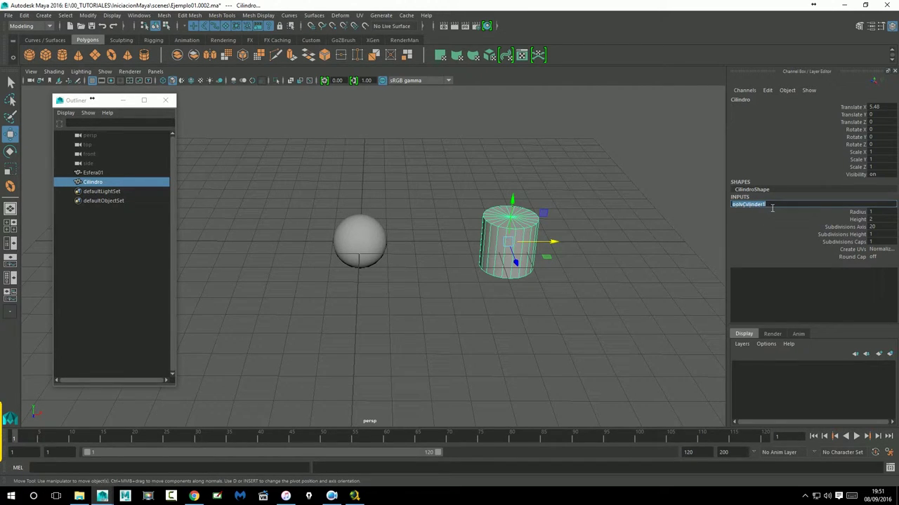
{"action": "key", "text": "Return"}
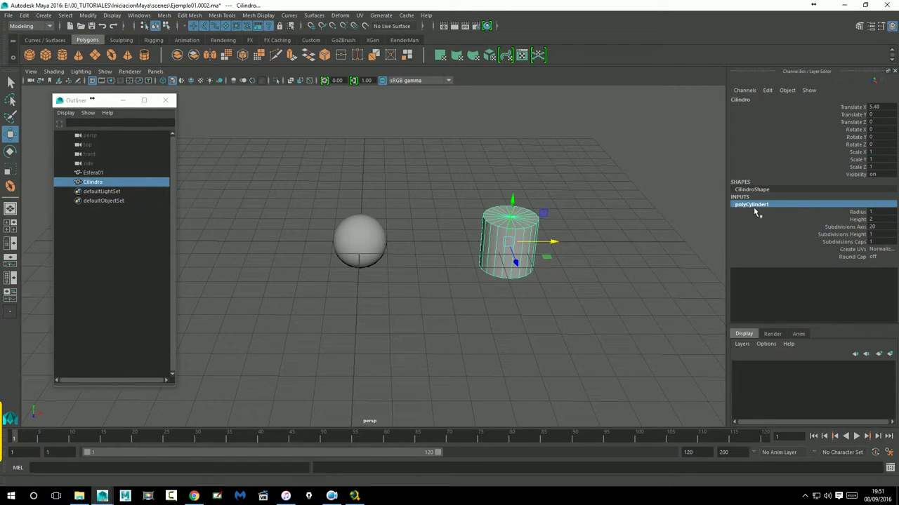
{"action": "left_click", "coordinate": [577, 268]}
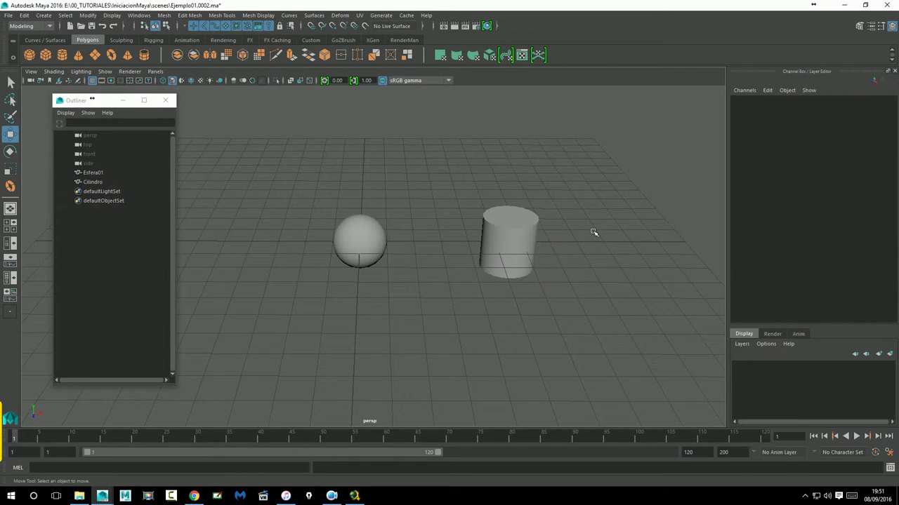
Show Cilindro's polyCylinder1 inputs and set its Radius to 10, zooming out to see it
{"action": "left_click", "coordinate": [524, 245]}
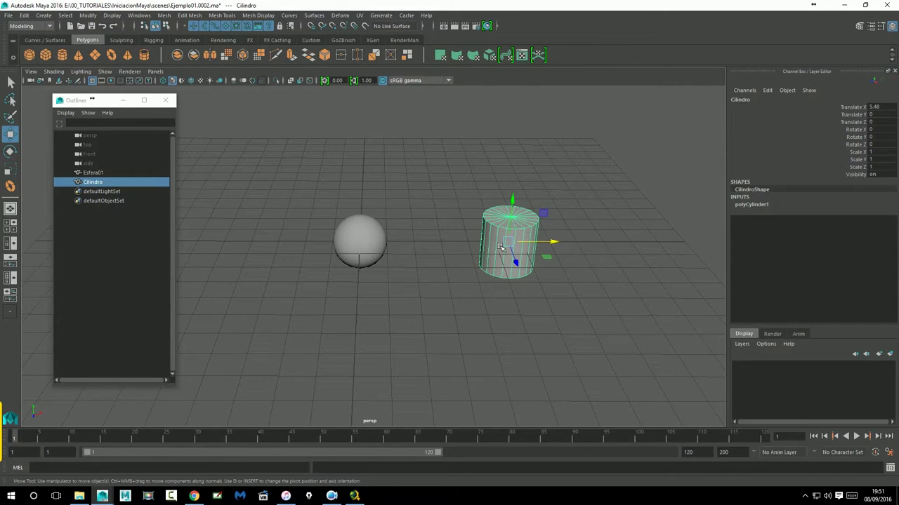
{"action": "left_click", "coordinate": [750, 204]}
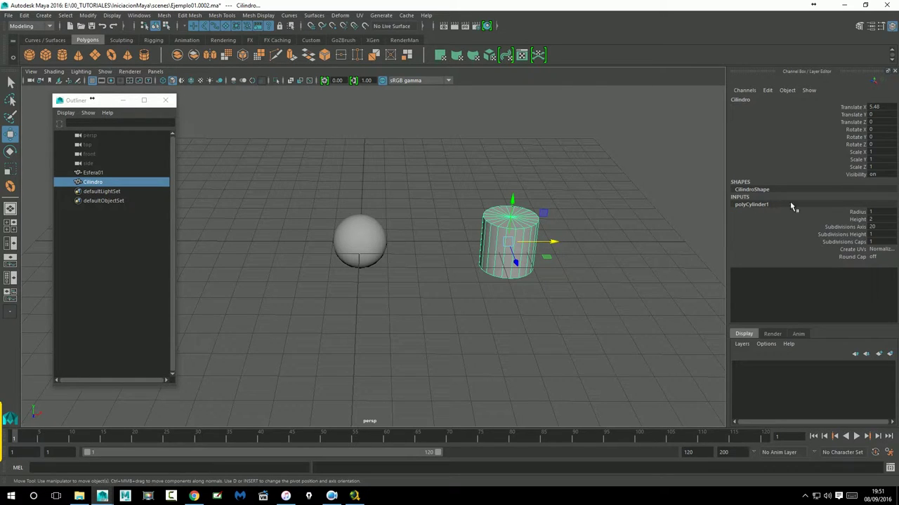
{"action": "double_click", "coordinate": [873, 214]}
{"action": "type", "text": "0"}
{"action": "key", "text": "Return"}
{"action": "scroll", "coordinate": [572, 255], "scroll_direction": "down", "scroll_amount": 3}
{"action": "scroll", "coordinate": [572, 255], "scroll_direction": "down", "scroll_amount": 3}
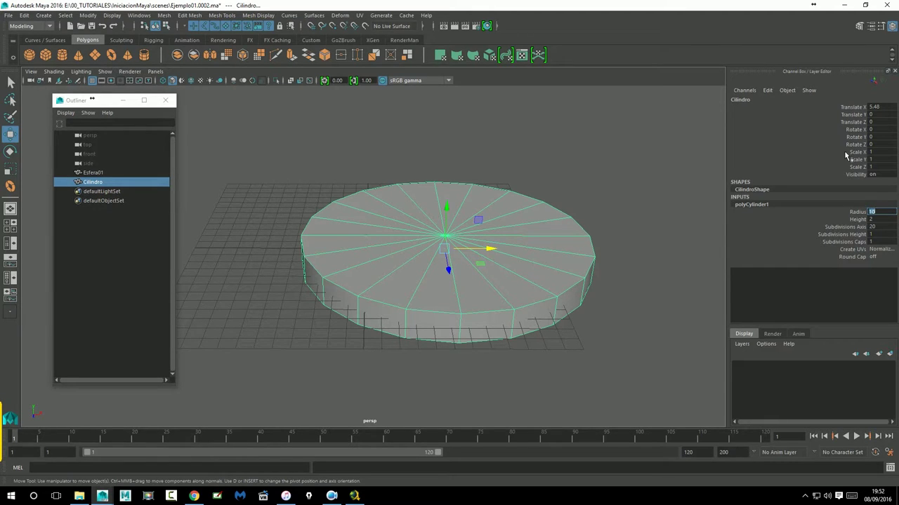
Undo the radius change so the cylinder returns to radius 1
{"action": "left_click", "coordinate": [634, 221]}
{"action": "left_click", "coordinate": [555, 244]}
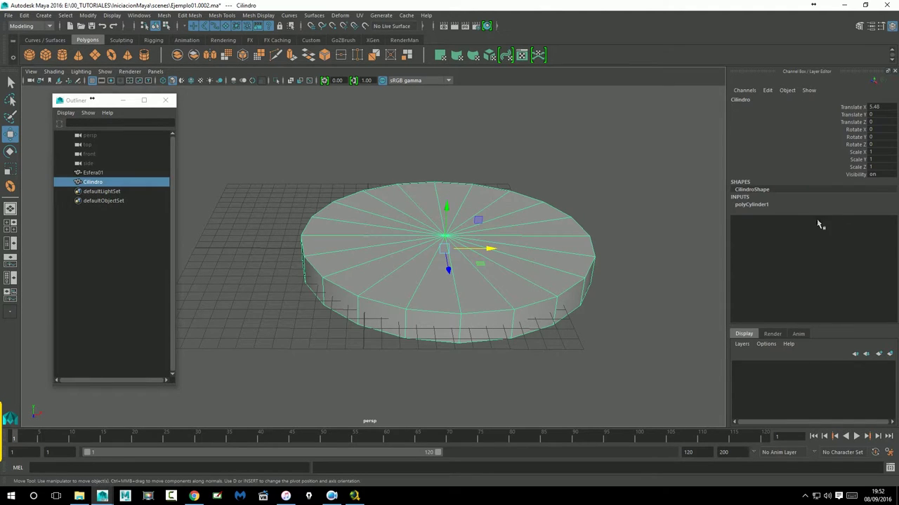
{"action": "left_click", "coordinate": [762, 209]}
{"action": "left_click", "coordinate": [653, 252]}
{"action": "key", "text": "ctrl+z"}
{"action": "key", "text": "ctrl+z"}
{"action": "key", "text": "ctrl+z"}
{"action": "key", "text": "ctrl+z"}
{"action": "key", "text": "ctrl+z"}
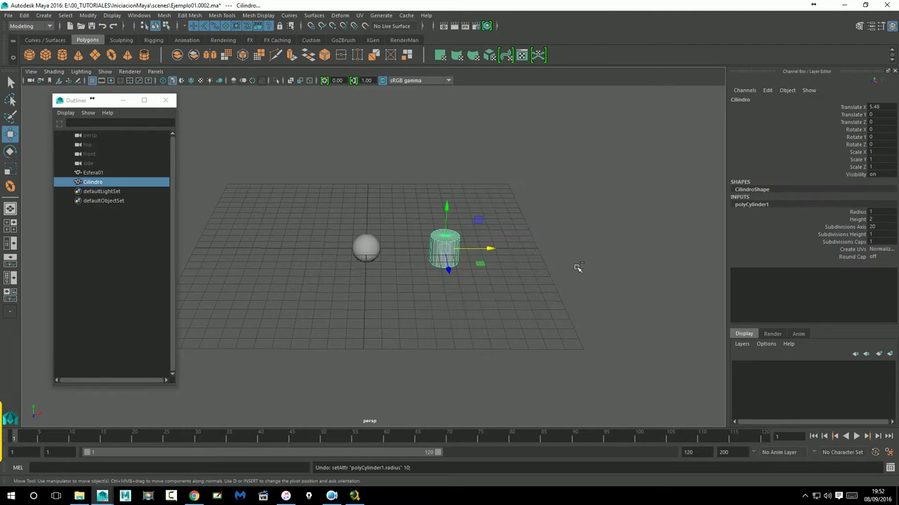
Scale Cilindro to 10 on all three axes, then reset its scale to 1
{"action": "left_click_drag", "start_coordinate": [878, 152], "coordinate": [878, 169]}
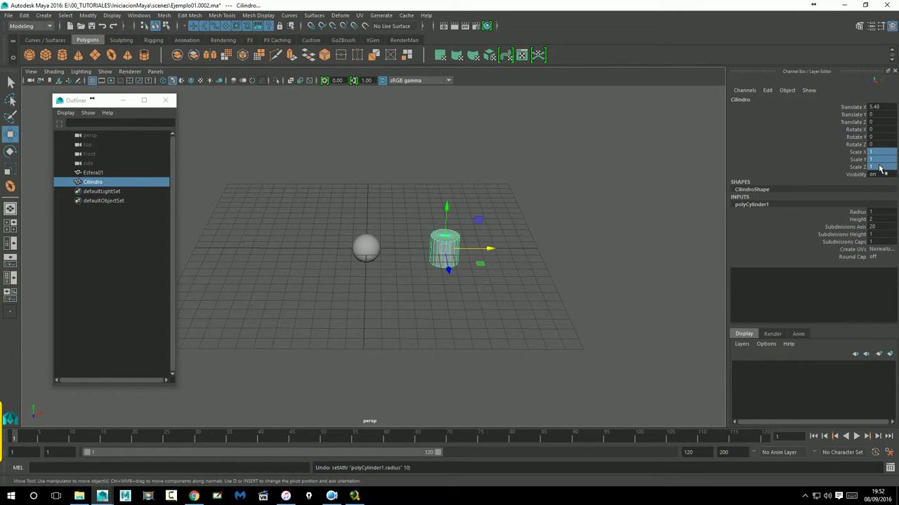
{"action": "key", "text": "Return"}
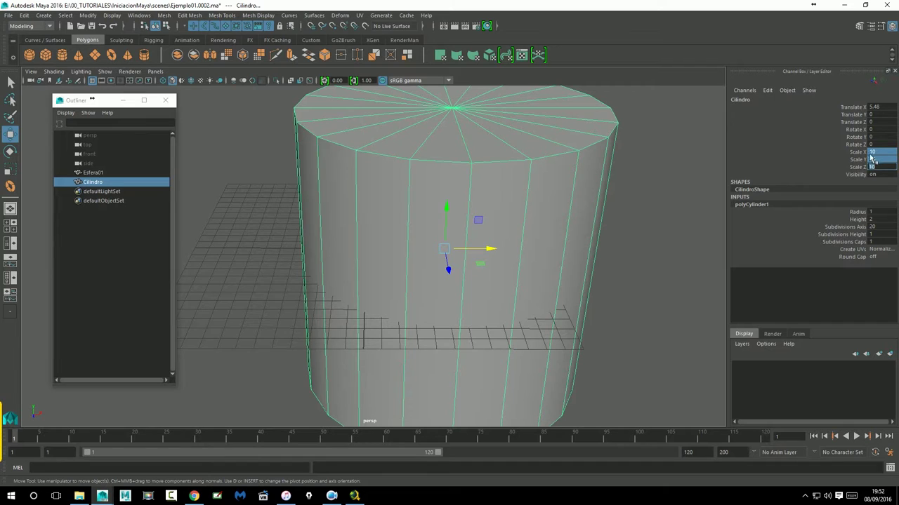
{"action": "left_click_drag", "start_coordinate": [876, 157], "coordinate": [877, 169]}
{"action": "type", "text": "1"}
{"action": "key", "text": "Return"}
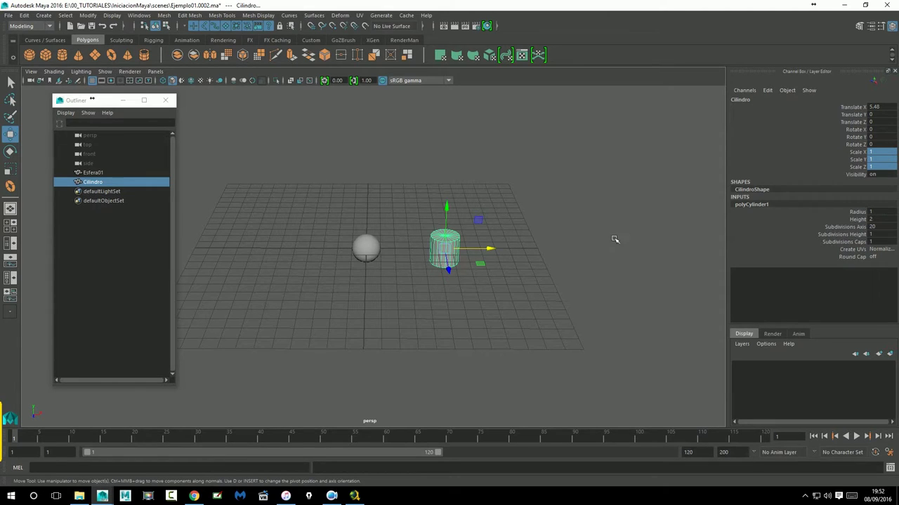
Set the cylinder's Radius to 5 and its Height to 1, then 5
{"action": "left_click", "coordinate": [879, 212]}
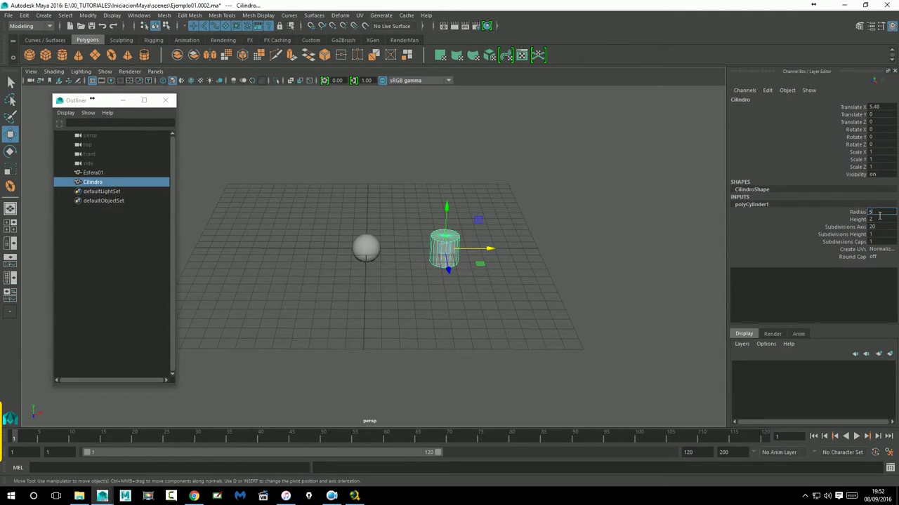
{"action": "key", "text": "Return"}
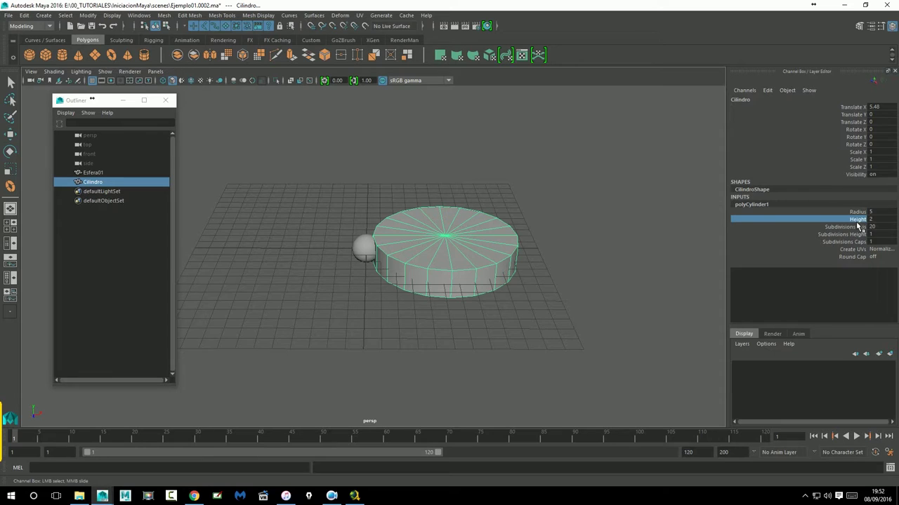
{"action": "left_click", "coordinate": [879, 220]}
{"action": "type", "text": "1"}
{"action": "key", "text": "Return"}
{"action": "left_click", "coordinate": [883, 222]}
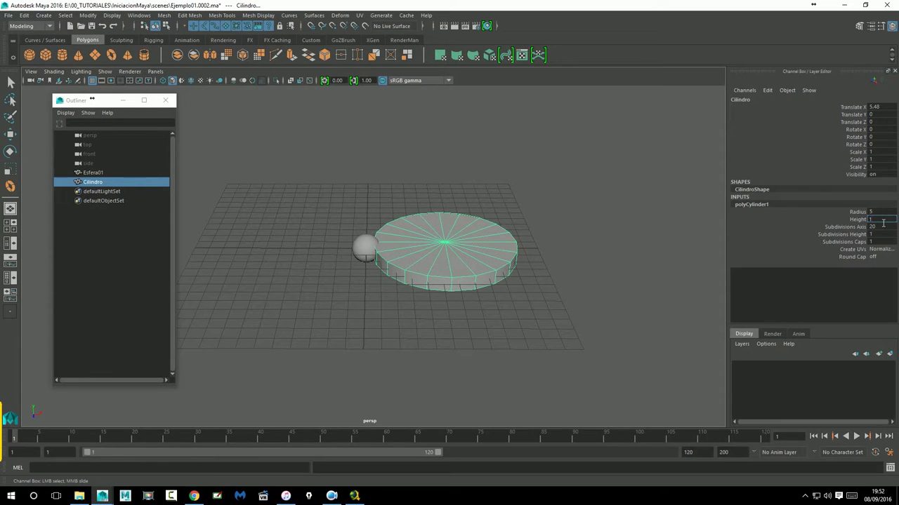
{"action": "type", "text": "5"}
{"action": "key", "text": "Return"}
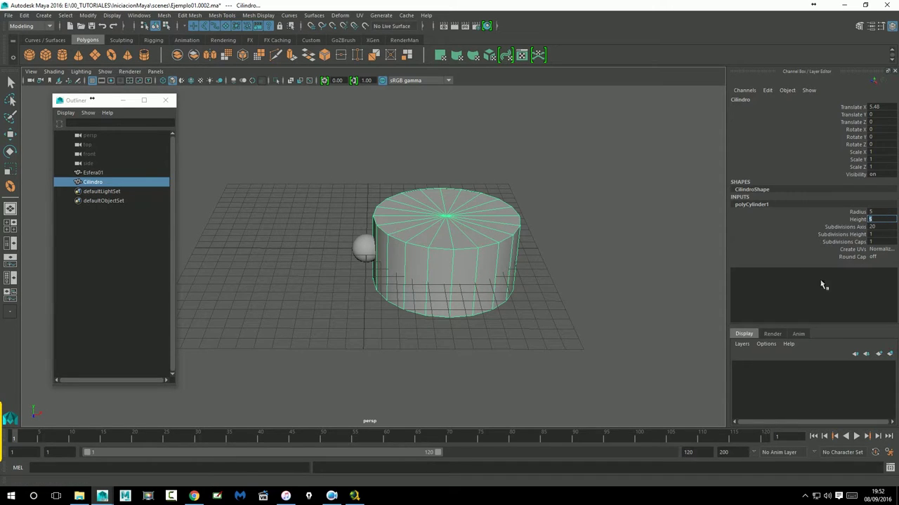
{"action": "left_click", "coordinate": [857, 231]}
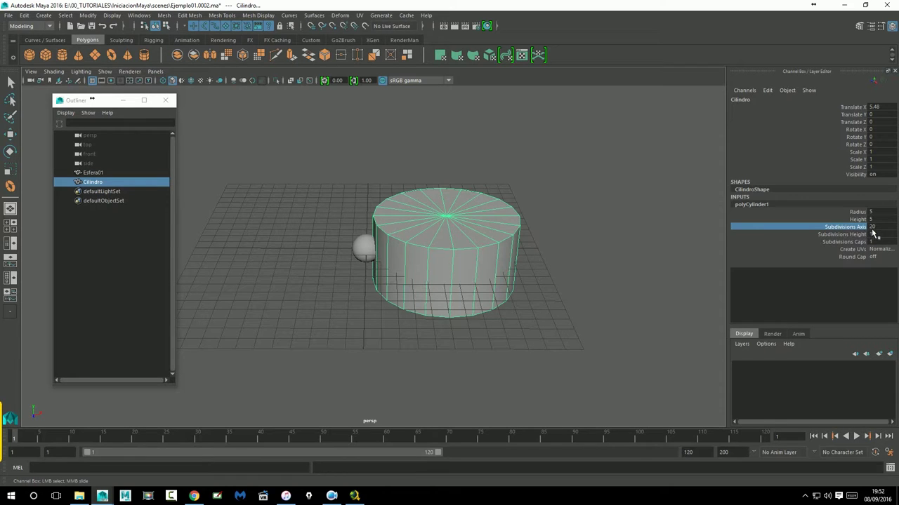
{"action": "double_click", "coordinate": [873, 228]}
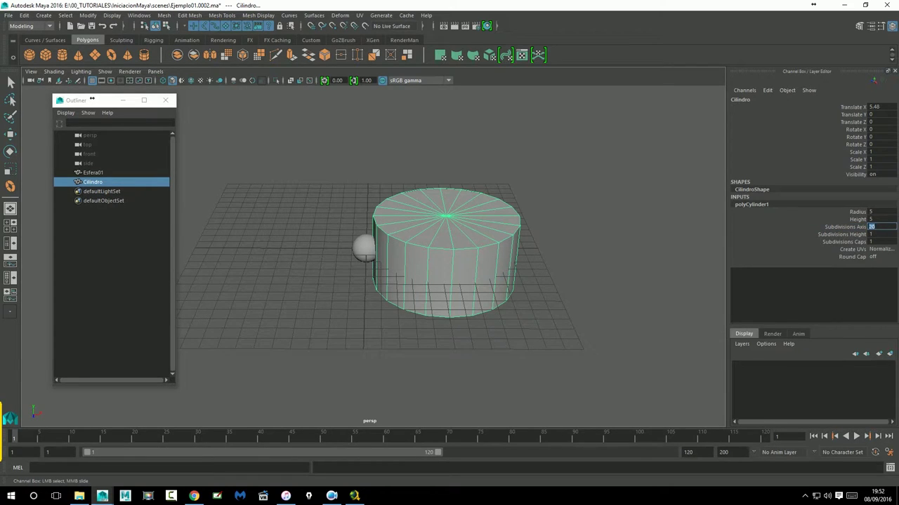
{"action": "type", "text": "5"}
{"action": "key", "text": "Return"}
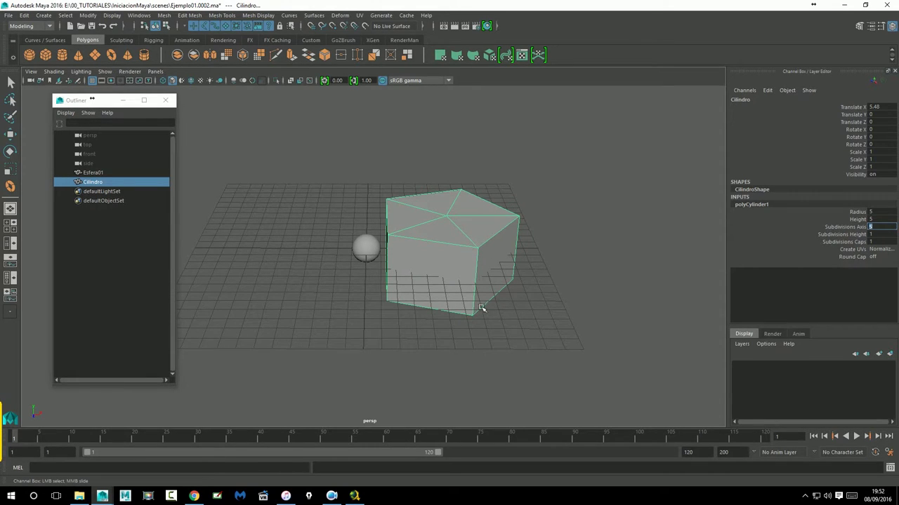
{"action": "left_click_drag", "start_coordinate": [435, 256], "coordinate": [452, 263], "text": "alt"}
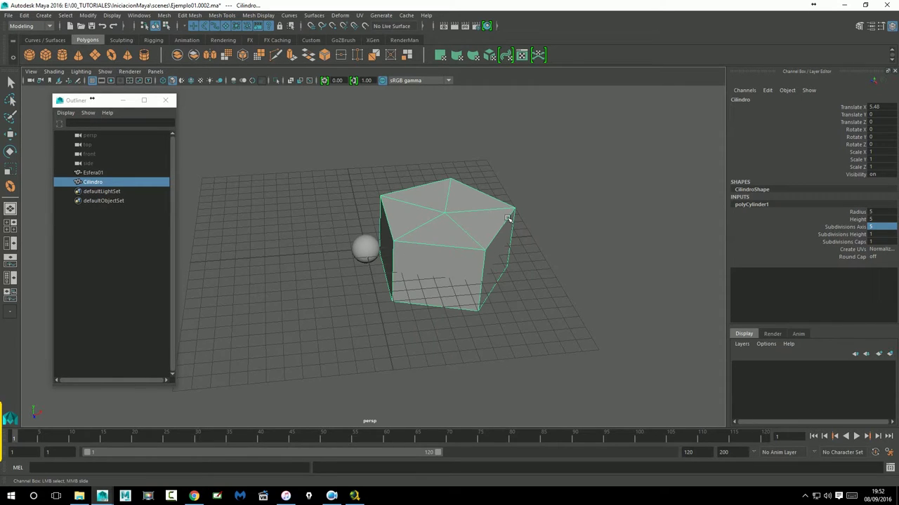
{"action": "left_click_drag", "start_coordinate": [423, 210], "coordinate": [414, 231], "text": "alt"}
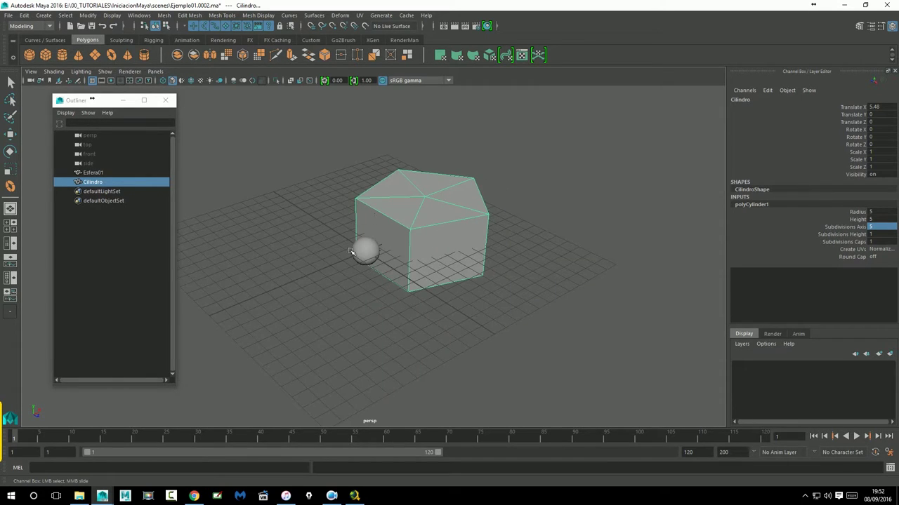
{"action": "left_click_drag", "start_coordinate": [502, 257], "coordinate": [492, 262], "text": "alt"}
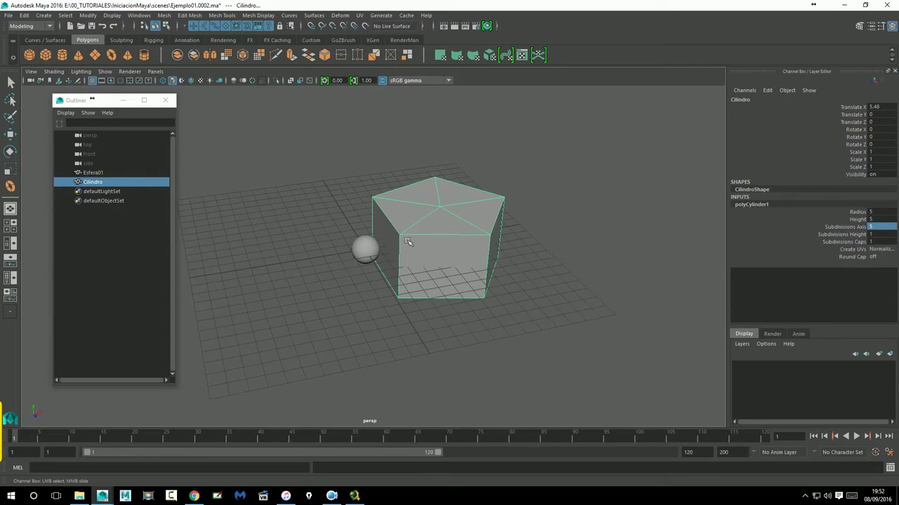
{"action": "double_click", "coordinate": [875, 228]}
{"action": "type", "text": "6"}
{"action": "key", "text": "Return"}
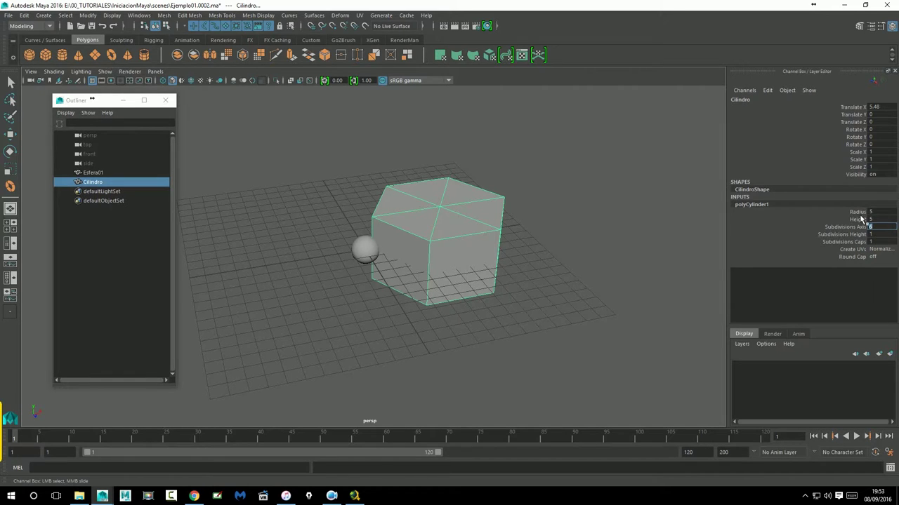
{"action": "type", "text": "20"}
{"action": "key", "text": "Return"}
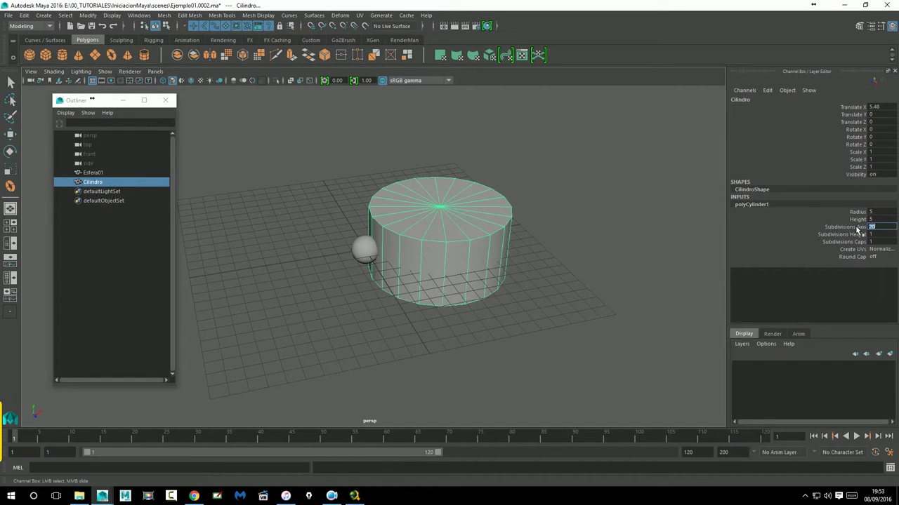
{"action": "scroll", "coordinate": [644, 263], "scroll_direction": "up", "scroll_amount": 1}
{"action": "scroll", "coordinate": [644, 264], "scroll_direction": "up", "scroll_amount": 1}
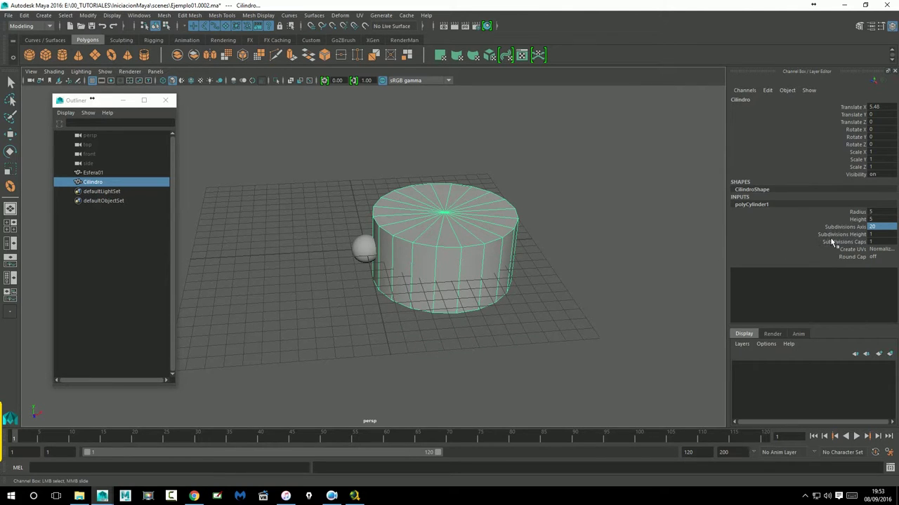
Try Subdivisions Height values of 5 and then 1 on Cilindro, orbiting to inspect the side rings
{"action": "double_click", "coordinate": [873, 234]}
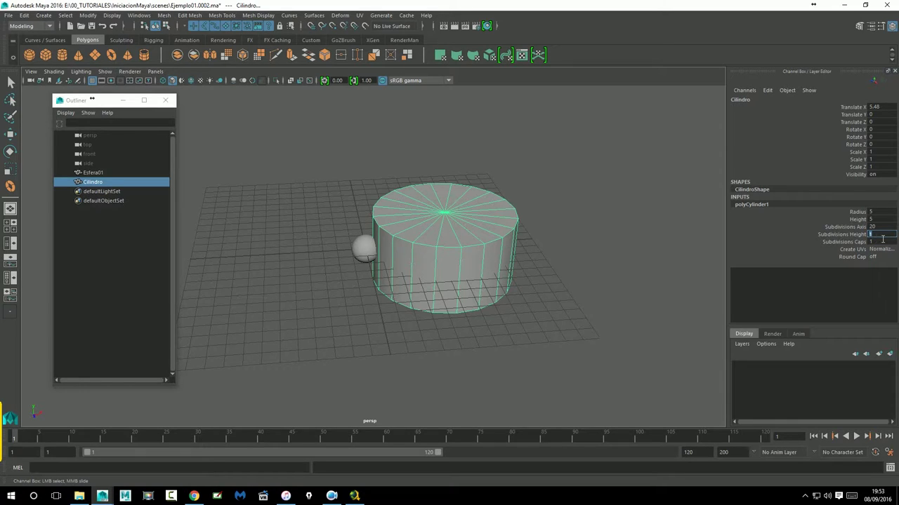
{"action": "type", "text": "5"}
{"action": "key", "text": "Return"}
{"action": "left_click_drag", "start_coordinate": [534, 267], "coordinate": [463, 257], "text": "alt"}
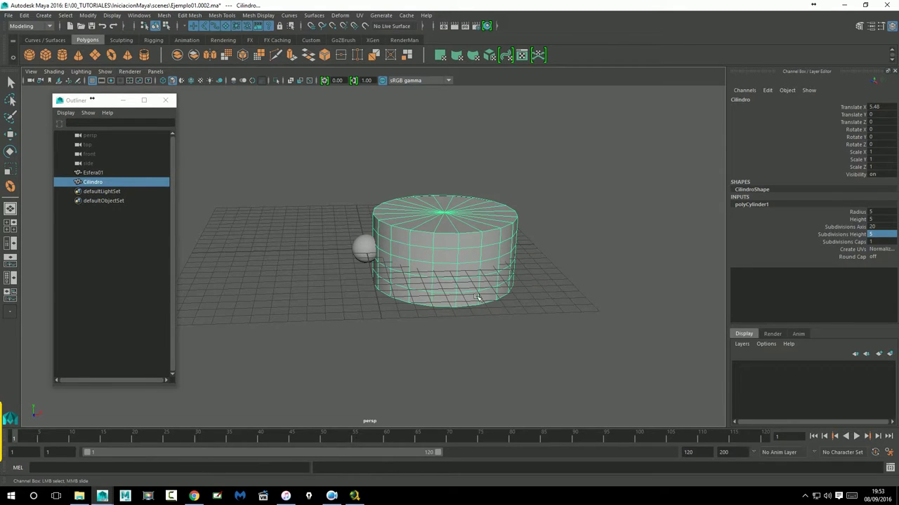
{"action": "double_click", "coordinate": [878, 236]}
{"action": "type", "text": "1"}
{"action": "key", "text": "Return"}
{"action": "left_click_drag", "start_coordinate": [571, 311], "coordinate": [577, 300], "text": "alt"}
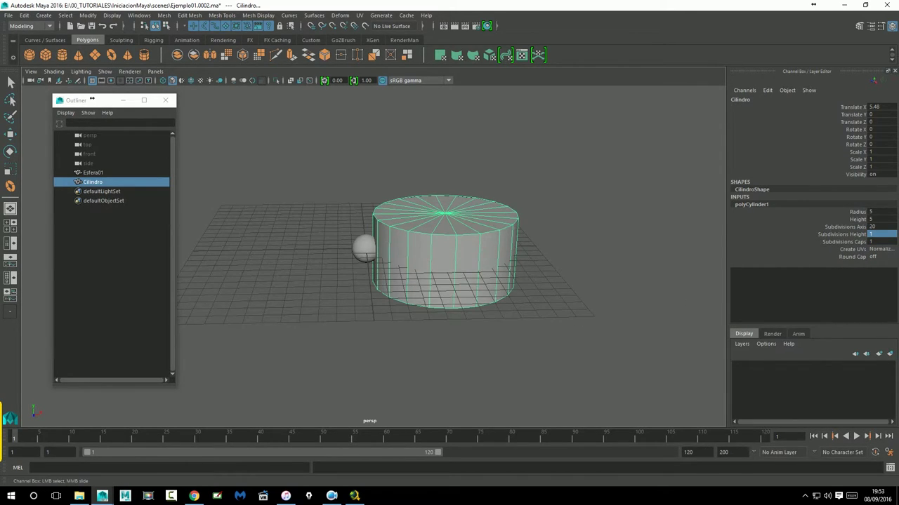
{"action": "left_click", "coordinate": [875, 236]}
{"action": "type", "text": "3"}
Commit 3 height subdivisions and set Subdivisions Caps to 2, tumbling to inspect the top cap
{"action": "left_click", "coordinate": [861, 244]}
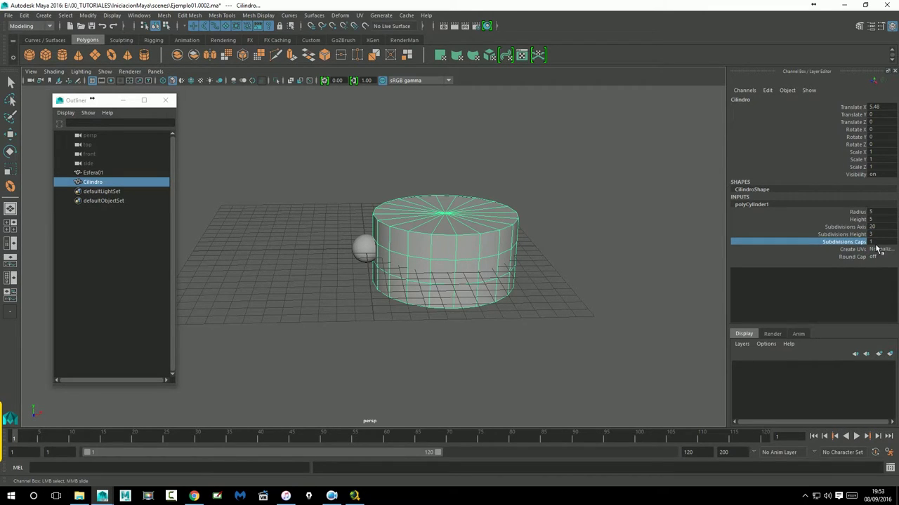
{"action": "left_click_drag", "start_coordinate": [579, 233], "coordinate": [495, 229], "text": "alt"}
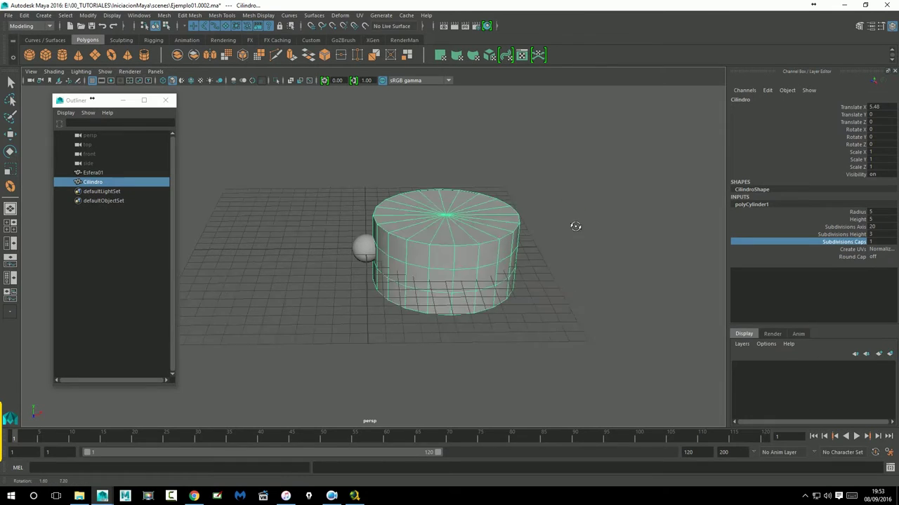
{"action": "mouse_move", "coordinate": [531, 311]}
{"action": "left_mouse_down", "text": "alt"}
{"action": "mouse_move", "coordinate": [565, 236]}
{"action": "mouse_move", "coordinate": [561, 257]}
{"action": "left_mouse_up", "text": "alt"}
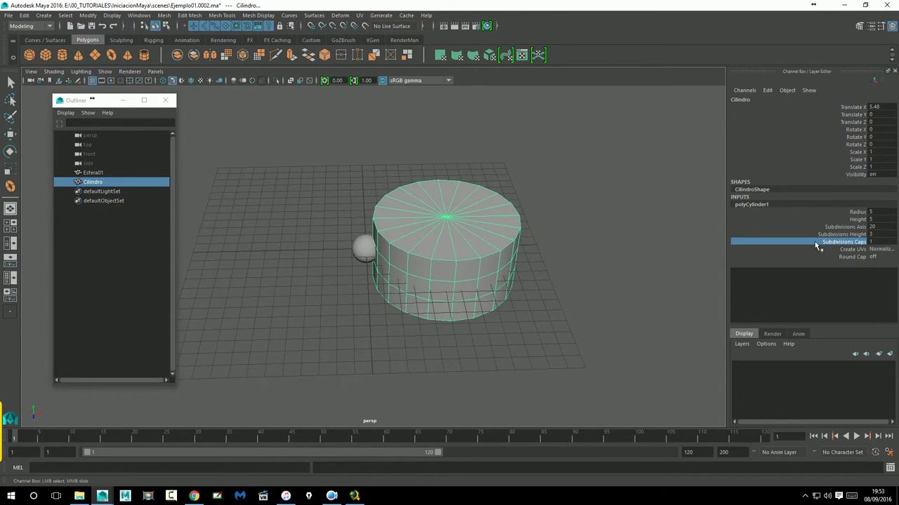
{"action": "double_click", "coordinate": [879, 242]}
{"action": "type", "text": "2"}
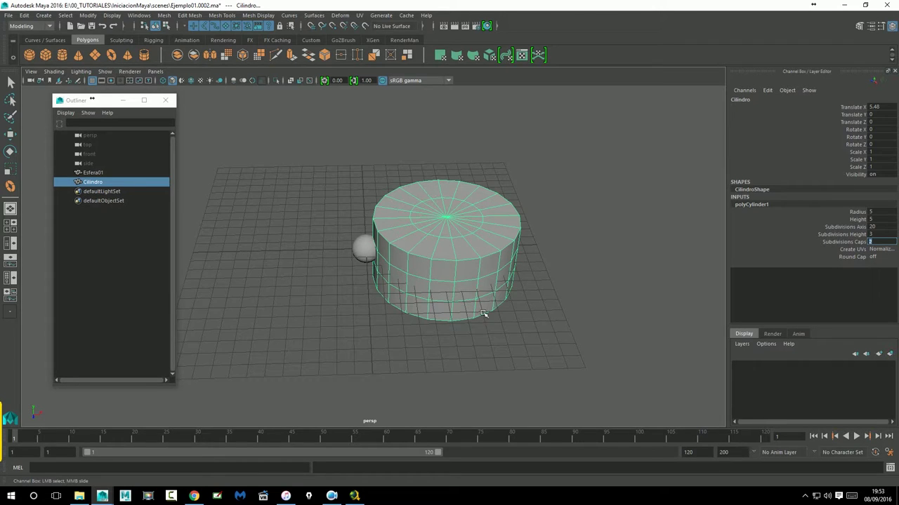
{"action": "mouse_move", "coordinate": [532, 274]}
{"action": "left_mouse_down", "text": "alt"}
{"action": "mouse_move", "coordinate": [490, 216]}
{"action": "mouse_move", "coordinate": [521, 260]}
{"action": "mouse_move", "coordinate": [517, 281]}
{"action": "left_mouse_up", "text": "alt"}
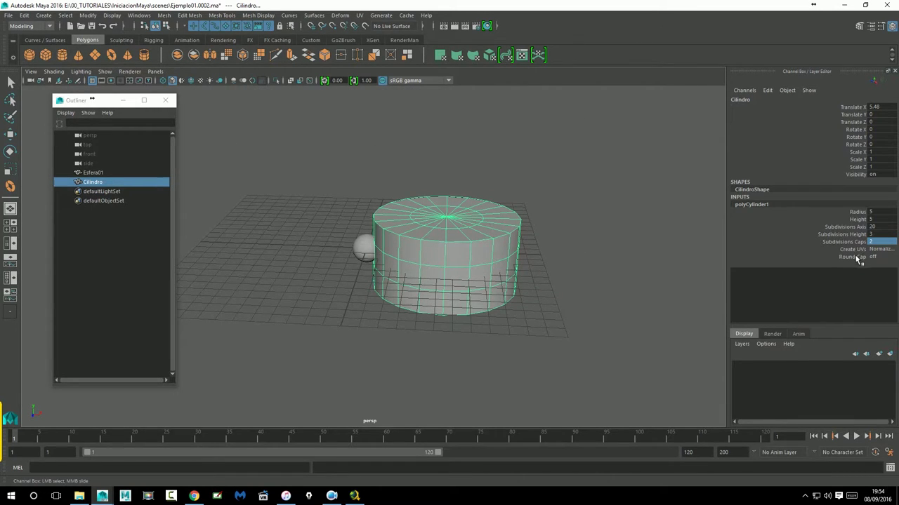
{"action": "mouse_move", "coordinate": [557, 237]}
{"action": "left_mouse_down", "text": "alt"}
{"action": "mouse_move", "coordinate": [564, 241]}
{"action": "mouse_move", "coordinate": [535, 229]}
{"action": "mouse_move", "coordinate": [538, 240]}
{"action": "left_mouse_up", "text": "alt"}
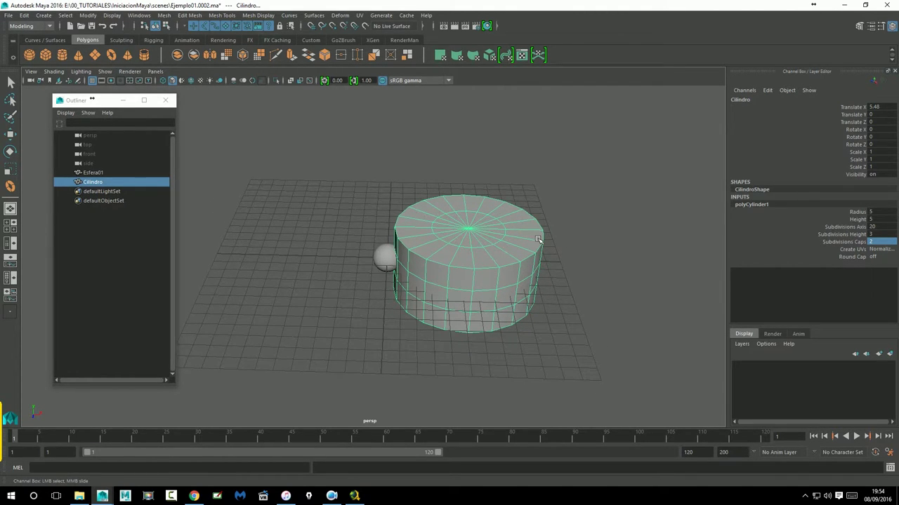
{"action": "left_click", "coordinate": [571, 223]}
Delete the old cylinder and the sphere from the scene
{"action": "key", "text": "w"}
{"action": "left_click", "coordinate": [494, 251]}
{"action": "key", "text": "Delete"}
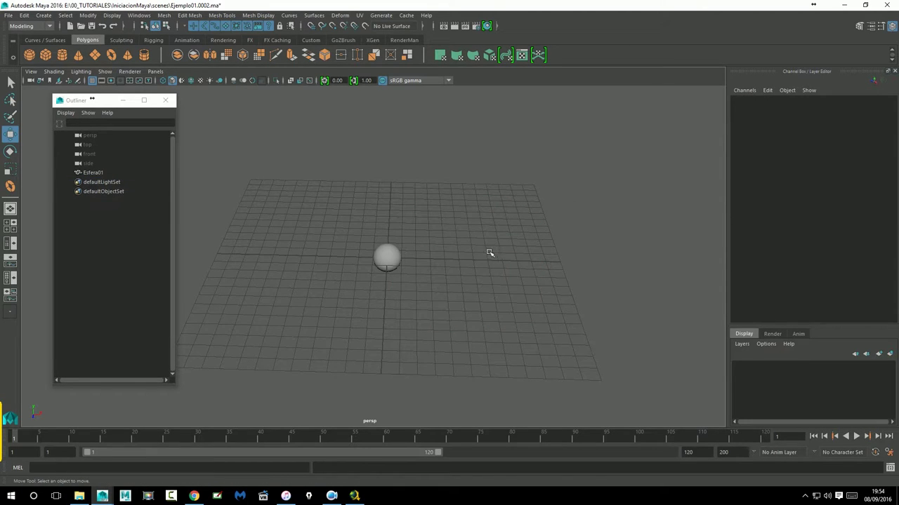
{"action": "left_click_drag", "start_coordinate": [356, 241], "coordinate": [414, 300]}
{"action": "key", "text": "Delete"}
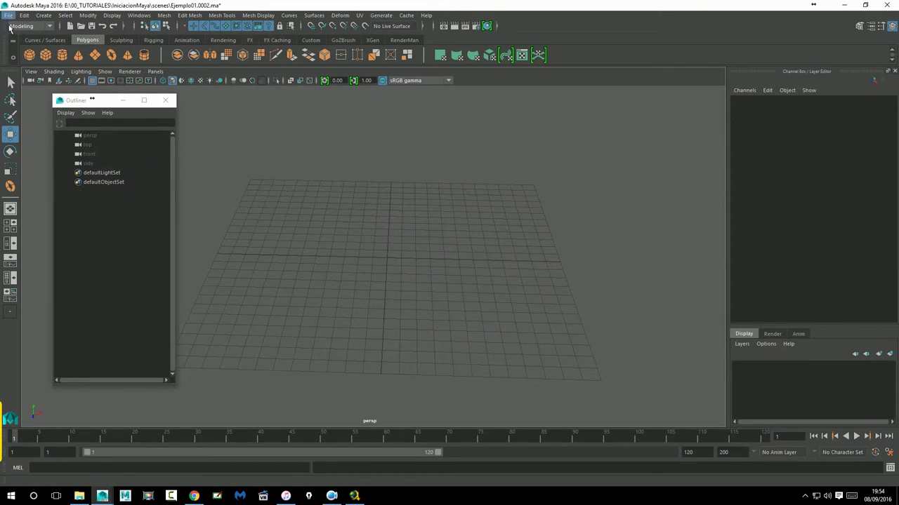
Create a default polygon cylinder at the origin and centre it in the view
{"action": "left_click", "coordinate": [63, 56]}
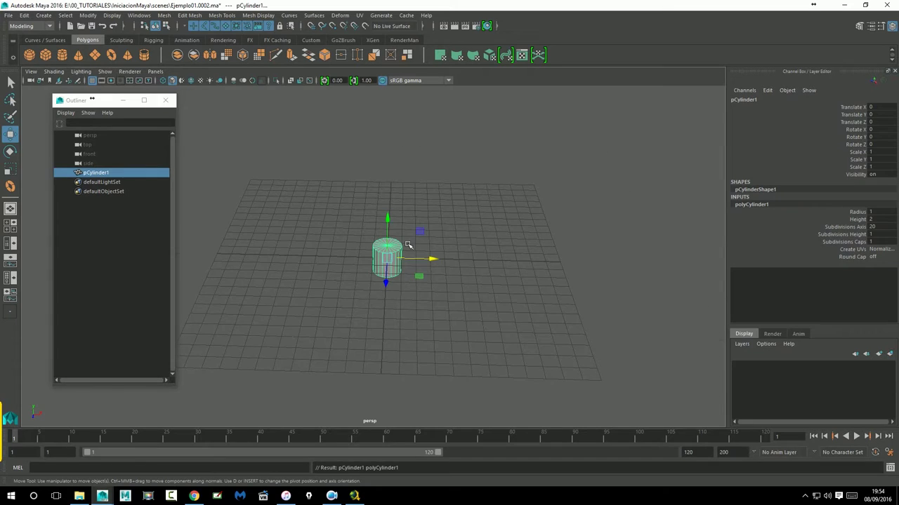
{"action": "scroll", "coordinate": [411, 245], "scroll_direction": "up", "scroll_amount": 3}
{"action": "middle_click_drag", "start_coordinate": [446, 196], "coordinate": [441, 193], "text": "alt"}
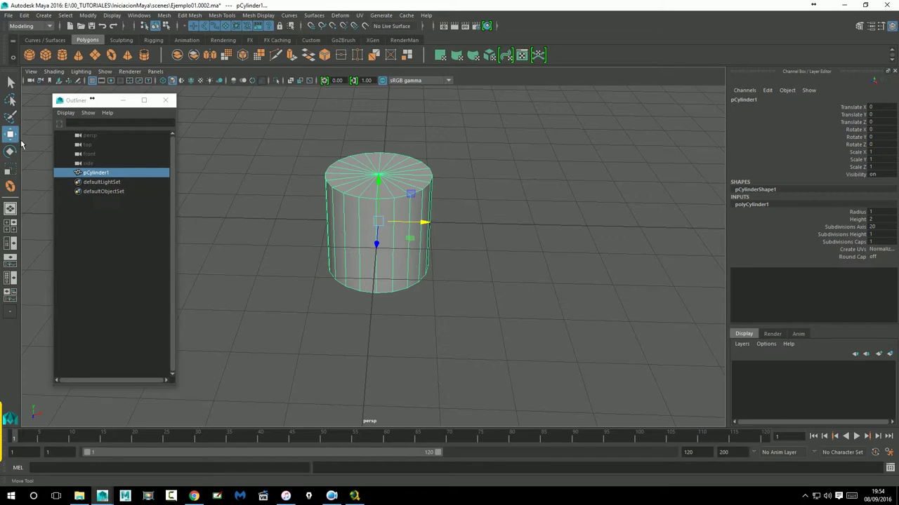
{"action": "mouse_move", "coordinate": [435, 231]}
{"action": "left_mouse_down"}
{"action": "mouse_move", "coordinate": [447, 211]}
{"action": "mouse_move", "coordinate": [425, 241]}
{"action": "mouse_move", "coordinate": [402, 246]}
{"action": "mouse_move", "coordinate": [424, 222]}
{"action": "left_mouse_up"}
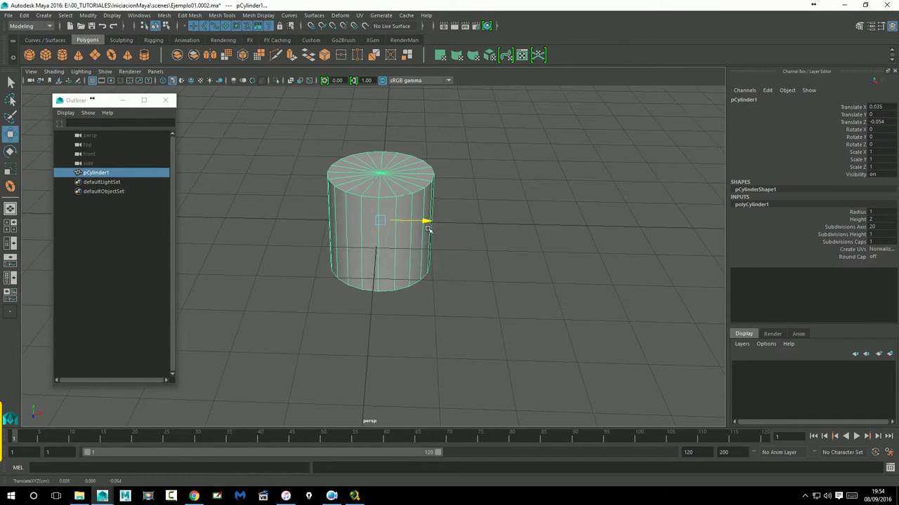
{"action": "left_click_drag", "start_coordinate": [462, 247], "coordinate": [416, 203], "text": "alt"}
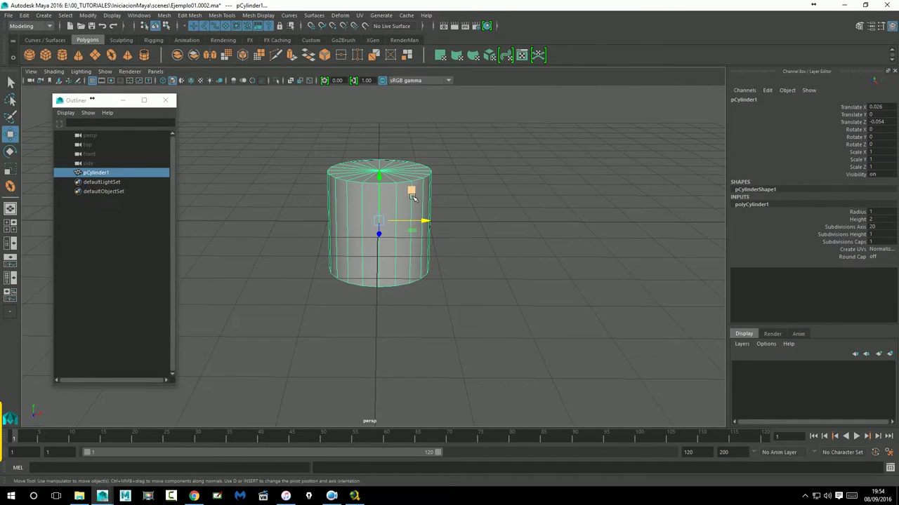
{"action": "mouse_move", "coordinate": [414, 195]}
{"action": "left_mouse_down"}
{"action": "mouse_move", "coordinate": [357, 143]}
{"action": "mouse_move", "coordinate": [461, 141]}
{"action": "mouse_move", "coordinate": [508, 236]}
{"action": "mouse_move", "coordinate": [397, 214]}
{"action": "mouse_move", "coordinate": [418, 185]}
{"action": "left_mouse_up"}
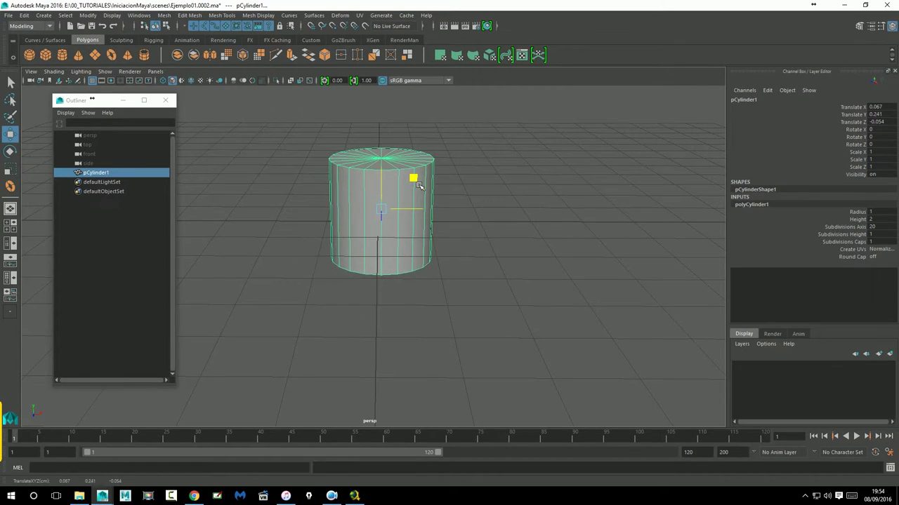
{"action": "mouse_move", "coordinate": [632, 169]}
{"action": "left_mouse_down", "text": "alt"}
{"action": "mouse_move", "coordinate": [568, 184]}
{"action": "mouse_move", "coordinate": [458, 241]}
{"action": "mouse_move", "coordinate": [461, 220]}
{"action": "left_mouse_up", "text": "alt"}
{"action": "left_click", "coordinate": [420, 200]}
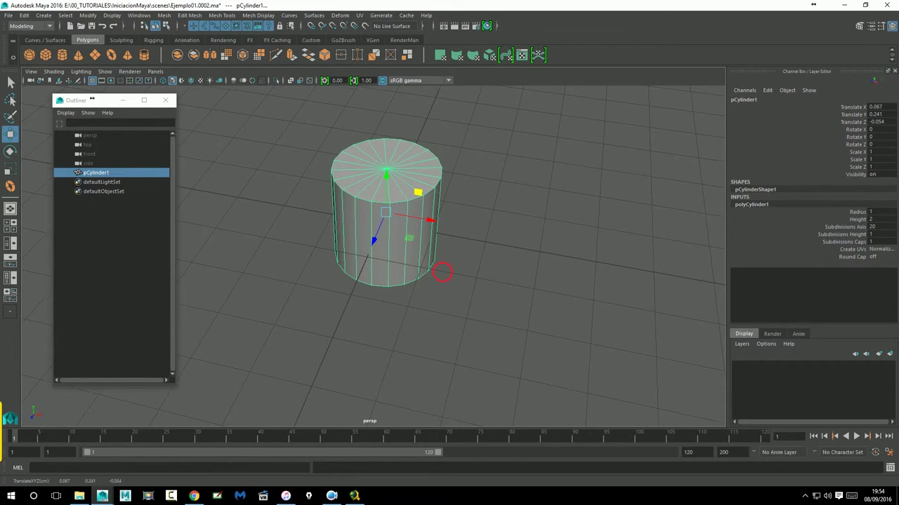
{"action": "left_click_drag", "start_coordinate": [442, 271], "coordinate": [420, 186], "text": "alt"}
{"action": "mouse_move", "coordinate": [411, 235]}
{"action": "left_mouse_down"}
{"action": "mouse_move", "coordinate": [412, 143]}
{"action": "mouse_move", "coordinate": [391, 261]}
{"action": "mouse_move", "coordinate": [419, 255]}
{"action": "left_mouse_up"}
{"action": "mouse_move", "coordinate": [482, 291]}
{"action": "left_mouse_down", "text": "alt"}
{"action": "mouse_move", "coordinate": [344, 200]}
{"action": "mouse_move", "coordinate": [385, 211]}
{"action": "left_mouse_up", "text": "alt"}
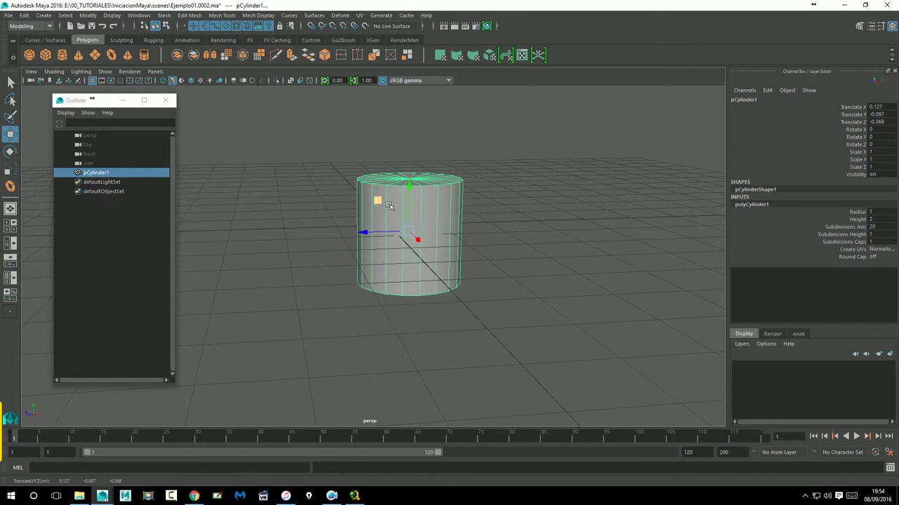
{"action": "mouse_move", "coordinate": [449, 264]}
{"action": "left_mouse_down", "text": "alt"}
{"action": "mouse_move", "coordinate": [493, 288]}
{"action": "mouse_move", "coordinate": [491, 266]}
{"action": "left_mouse_up", "text": "alt"}
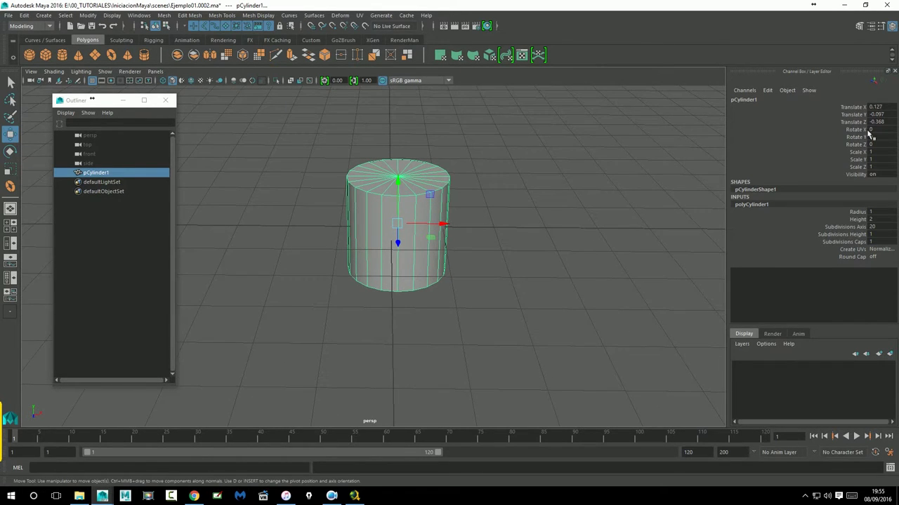
{"action": "left_click_drag", "start_coordinate": [882, 107], "coordinate": [884, 122]}
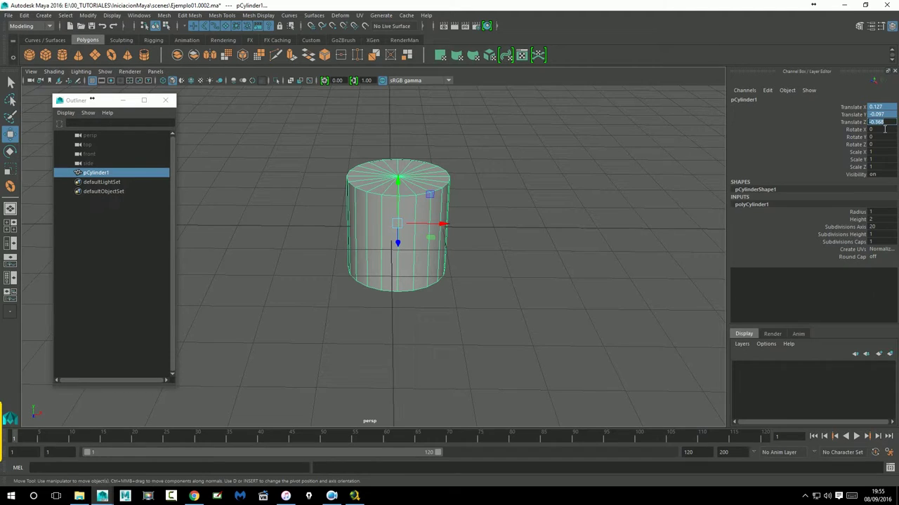
{"action": "type", "text": "0"}
{"action": "key", "text": "Return"}
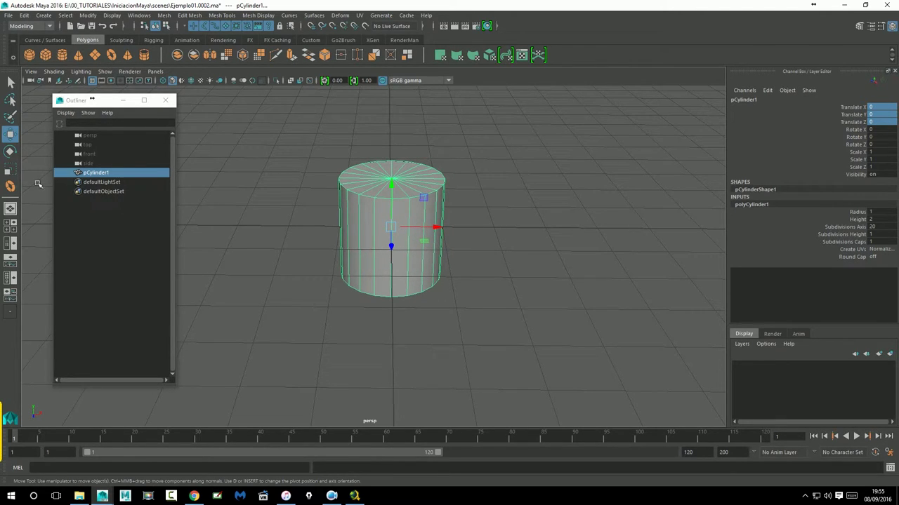
{"action": "left_click", "coordinate": [15, 156]}
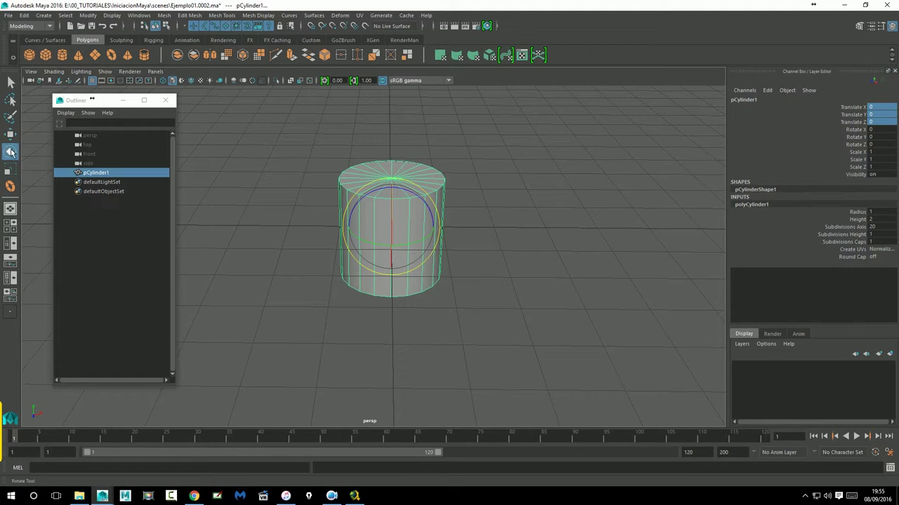
{"action": "mouse_move", "coordinate": [509, 234]}
{"action": "left_mouse_down", "text": "alt"}
{"action": "mouse_move", "coordinate": [490, 217]}
{"action": "mouse_move", "coordinate": [653, 258]}
{"action": "left_mouse_up", "text": "alt"}
{"action": "mouse_move", "coordinate": [438, 226]}
{"action": "left_mouse_down"}
{"action": "mouse_move", "coordinate": [417, 192]}
{"action": "mouse_move", "coordinate": [392, 211]}
{"action": "mouse_move", "coordinate": [414, 253]}
{"action": "left_mouse_up"}
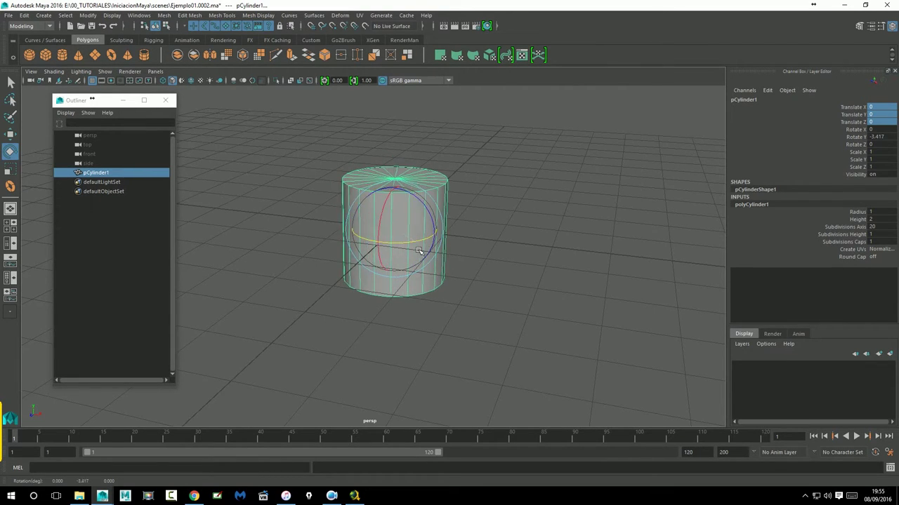
{"action": "key", "text": "ctrl+z"}
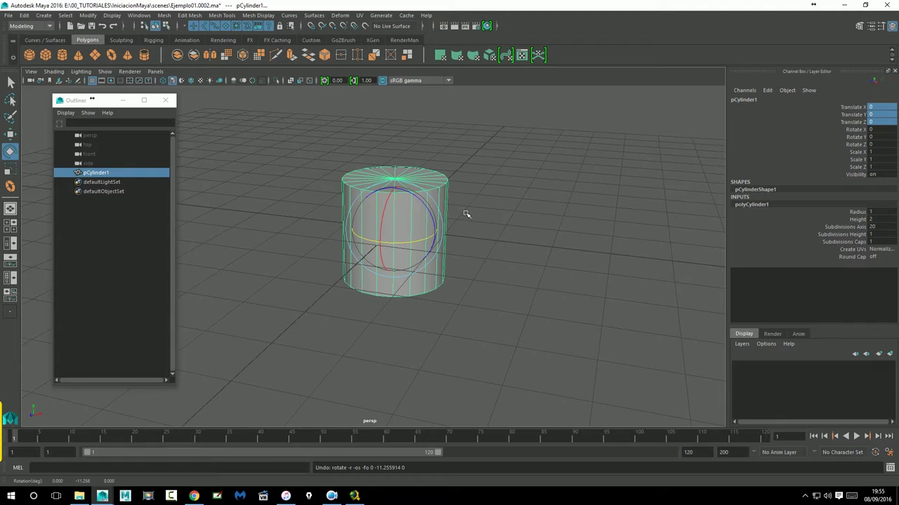
{"action": "mouse_move", "coordinate": [468, 263]}
{"action": "left_mouse_down", "text": "alt"}
{"action": "mouse_move", "coordinate": [519, 245]}
{"action": "mouse_move", "coordinate": [571, 259]}
{"action": "mouse_move", "coordinate": [435, 249]}
{"action": "mouse_move", "coordinate": [449, 222]}
{"action": "mouse_move", "coordinate": [456, 247]}
{"action": "mouse_move", "coordinate": [469, 227]}
{"action": "mouse_move", "coordinate": [391, 150]}
{"action": "left_mouse_up", "text": "alt"}
{"action": "key", "text": "ctrl+z"}
{"action": "mouse_move", "coordinate": [529, 260]}
{"action": "left_mouse_down", "text": "alt"}
{"action": "mouse_move", "coordinate": [495, 245]}
{"action": "mouse_move", "coordinate": [532, 261]}
{"action": "left_mouse_up", "text": "alt"}
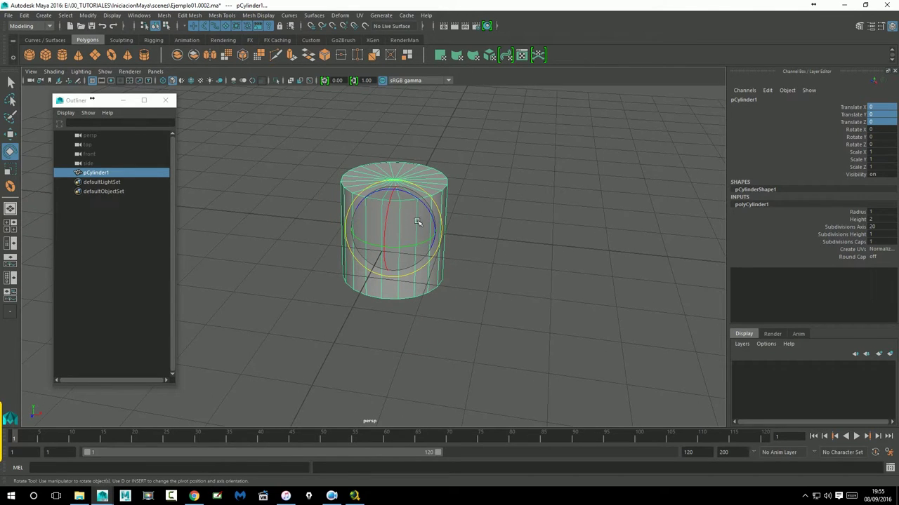
{"action": "mouse_move", "coordinate": [414, 230]}
{"action": "left_mouse_down"}
{"action": "mouse_move", "coordinate": [358, 153]}
{"action": "mouse_move", "coordinate": [440, 202]}
{"action": "left_mouse_up"}
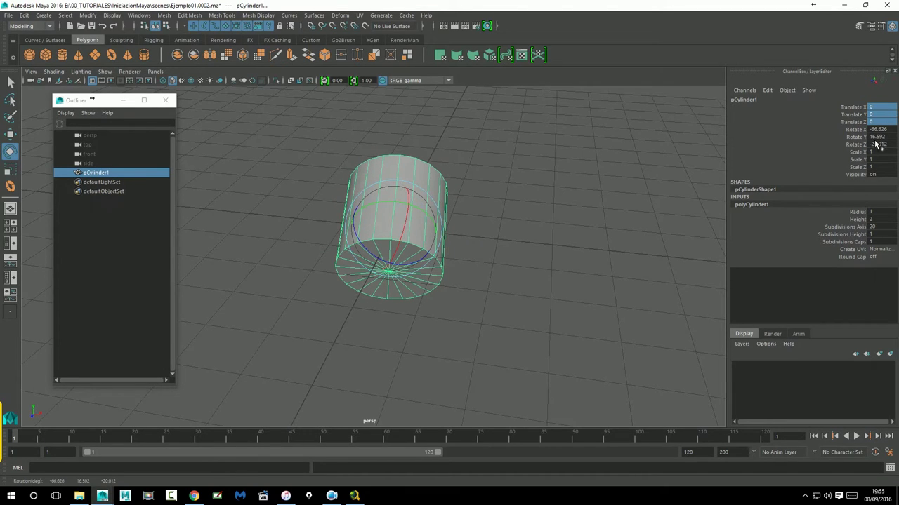
{"action": "left_click_drag", "start_coordinate": [878, 130], "coordinate": [879, 144]}
{"action": "type", "text": "0"}
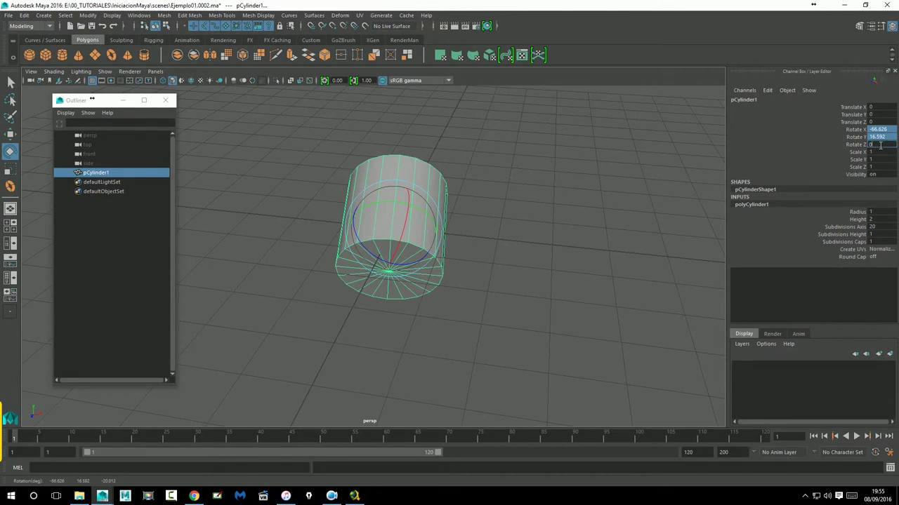
{"action": "key", "text": "Return"}
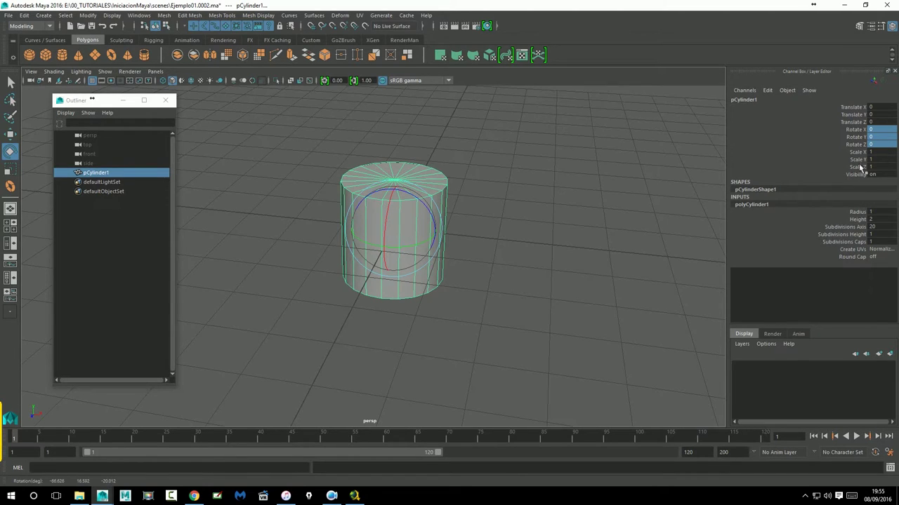
Try Y, X and Z scaling with undo, then scale the cylinder up to X/Z 1.322, Y 1.918
{"action": "left_click", "coordinate": [17, 174]}
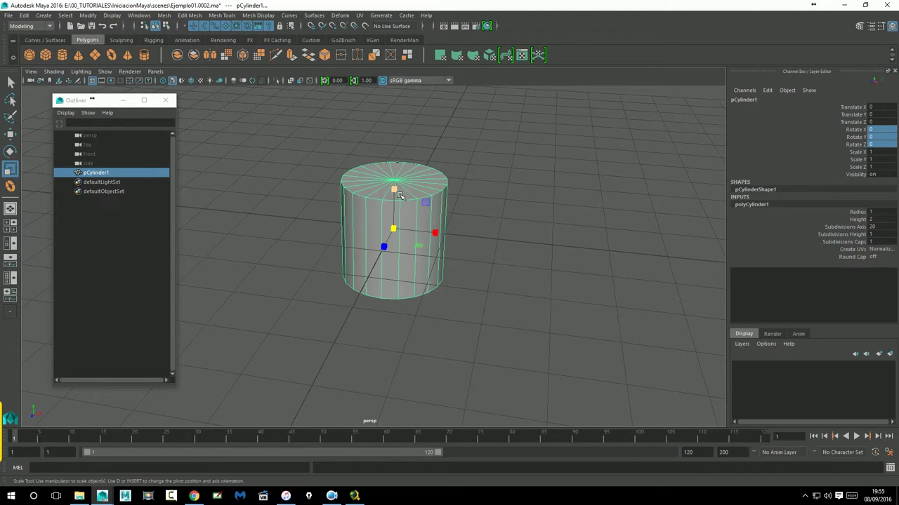
{"action": "mouse_move", "coordinate": [399, 195]}
{"action": "left_mouse_down"}
{"action": "mouse_move", "coordinate": [419, 236]}
{"action": "mouse_move", "coordinate": [405, 178]}
{"action": "mouse_move", "coordinate": [396, 217]}
{"action": "mouse_move", "coordinate": [397, 178]}
{"action": "left_mouse_up"}
{"action": "key", "text": "ctrl+z"}
{"action": "left_click_drag", "start_coordinate": [435, 234], "coordinate": [495, 241]}
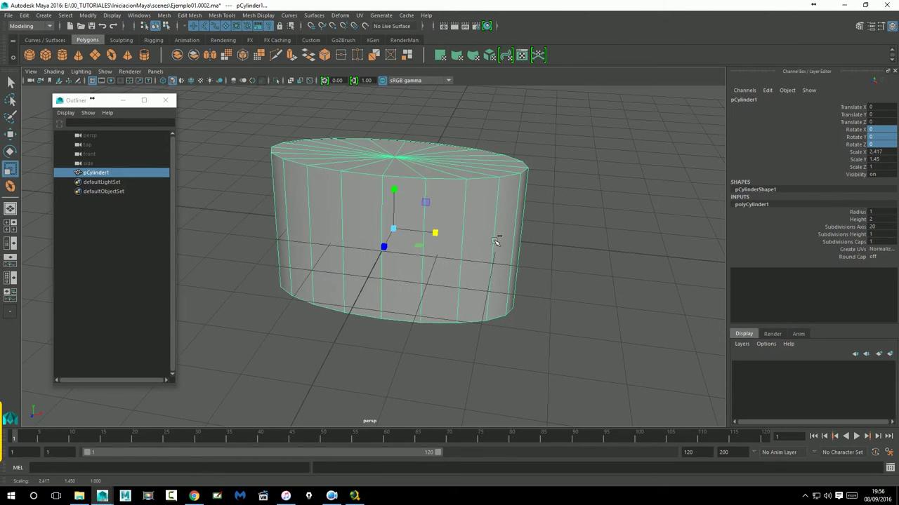
{"action": "key", "text": "ctrl+z"}
{"action": "left_click_drag", "start_coordinate": [383, 247], "coordinate": [370, 264]}
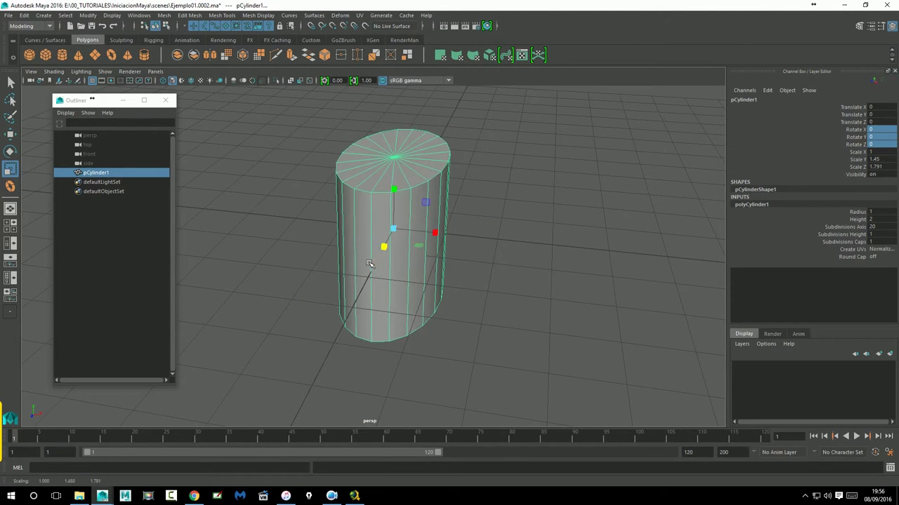
{"action": "key", "text": "ctrl+z"}
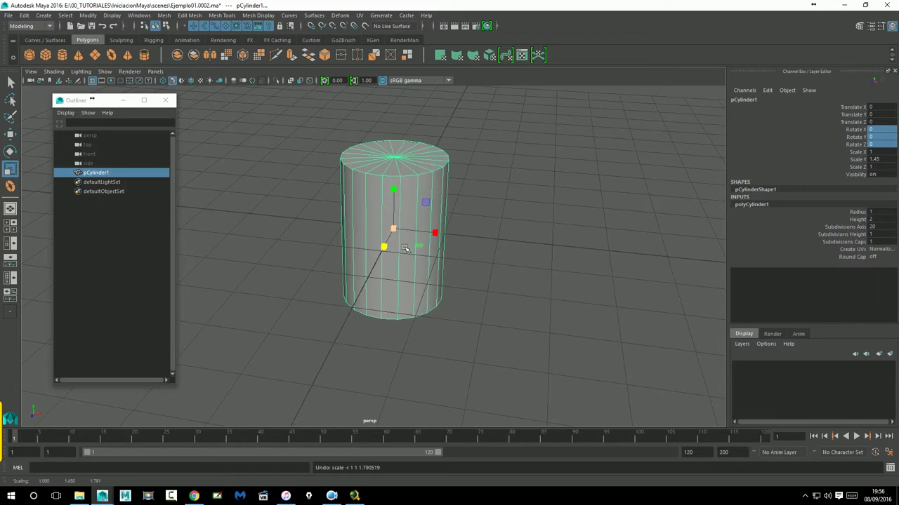
{"action": "mouse_move", "coordinate": [397, 231]}
{"action": "left_mouse_down"}
{"action": "mouse_move", "coordinate": [602, 195]}
{"action": "mouse_move", "coordinate": [580, 219]}
{"action": "mouse_move", "coordinate": [437, 231]}
{"action": "left_mouse_up"}
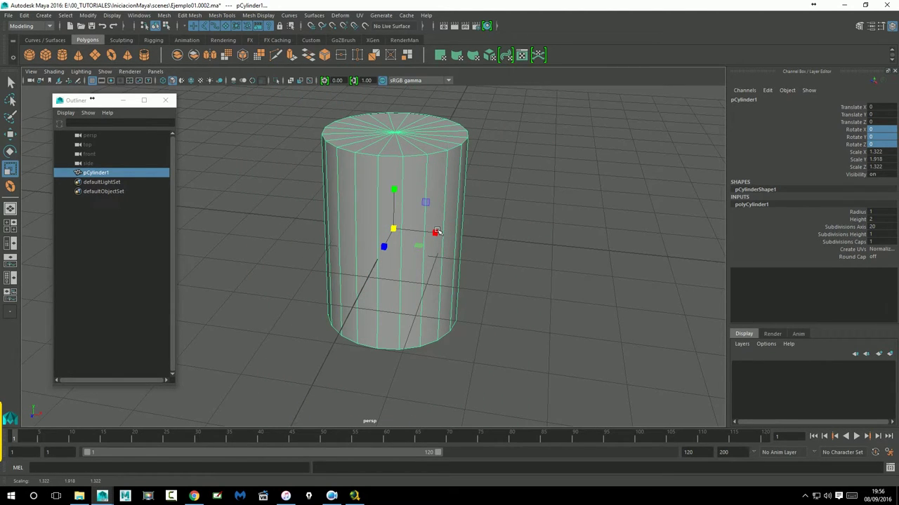
Reselect the cylinder from a more frontal angle and cycle the Move, Rotate and Scale tools
{"action": "left_click", "coordinate": [530, 195]}
{"action": "left_click_drag", "start_coordinate": [487, 206], "coordinate": [508, 217], "text": "alt"}
{"action": "left_click", "coordinate": [428, 184]}
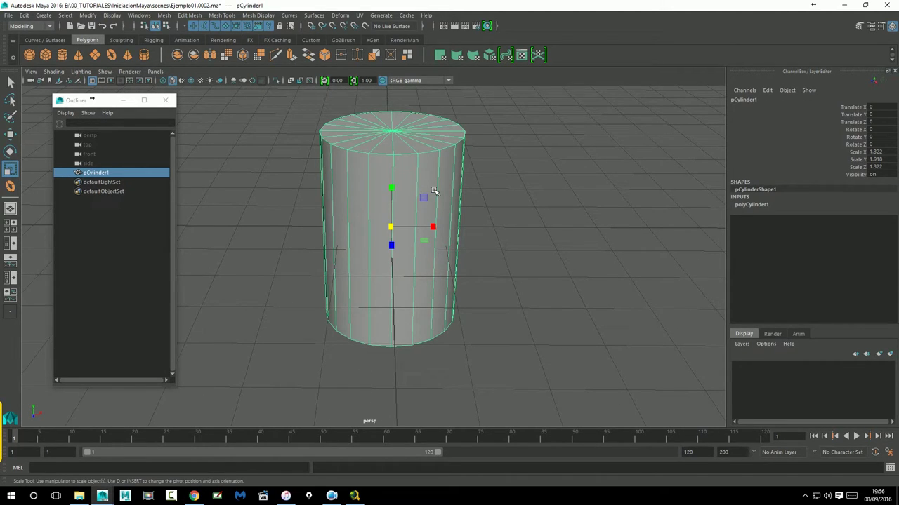
{"action": "left_click", "coordinate": [10, 151]}
{"action": "left_click", "coordinate": [10, 169]}
{"action": "left_click", "coordinate": [10, 133]}
{"action": "left_click", "coordinate": [9, 151]}
{"action": "left_click", "coordinate": [10, 170]}
{"action": "key", "text": "q"}
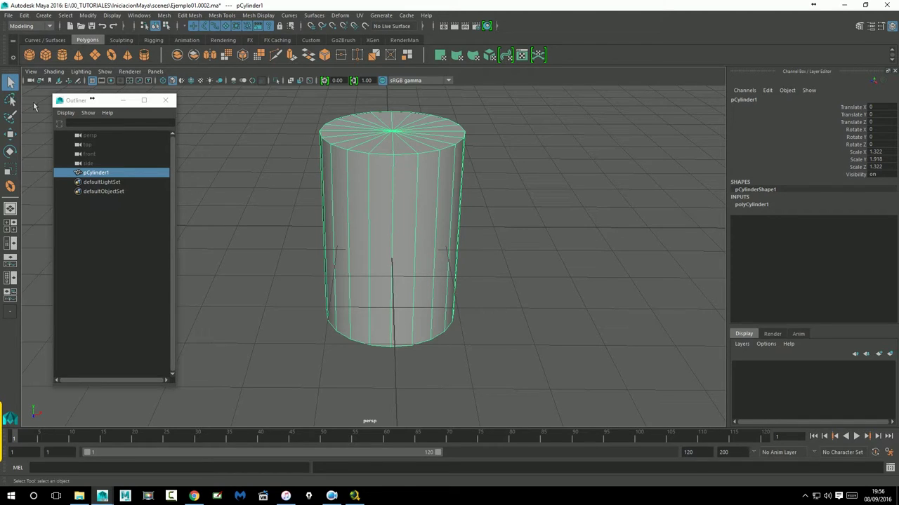
Reselect the cylinder and cycle the W, E and R tools, ending on Scale
{"action": "left_click", "coordinate": [508, 180]}
{"action": "left_click", "coordinate": [394, 173]}
{"action": "key", "text": "w"}
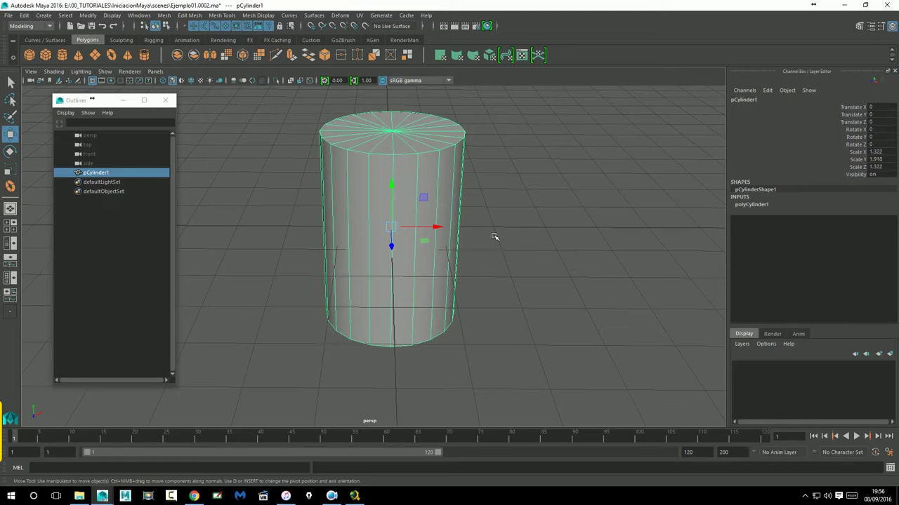
{"action": "key", "text": "e"}
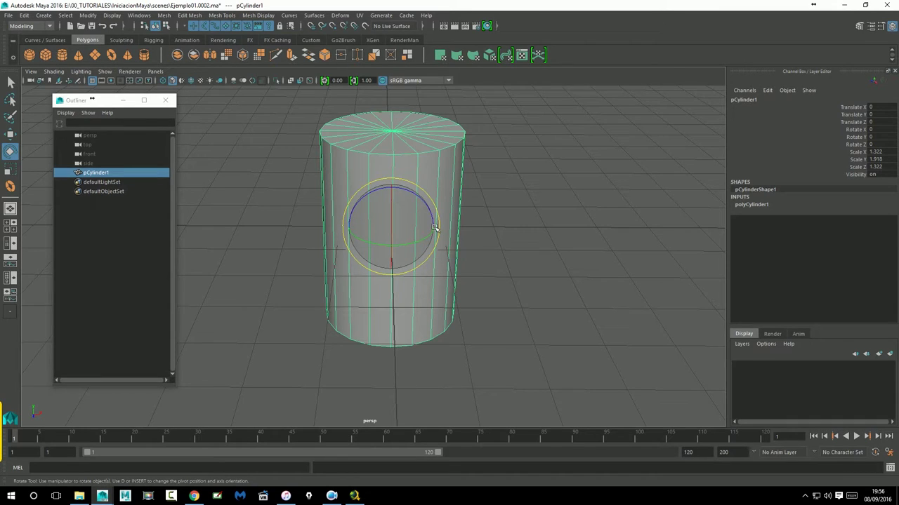
{"action": "key", "text": "r"}
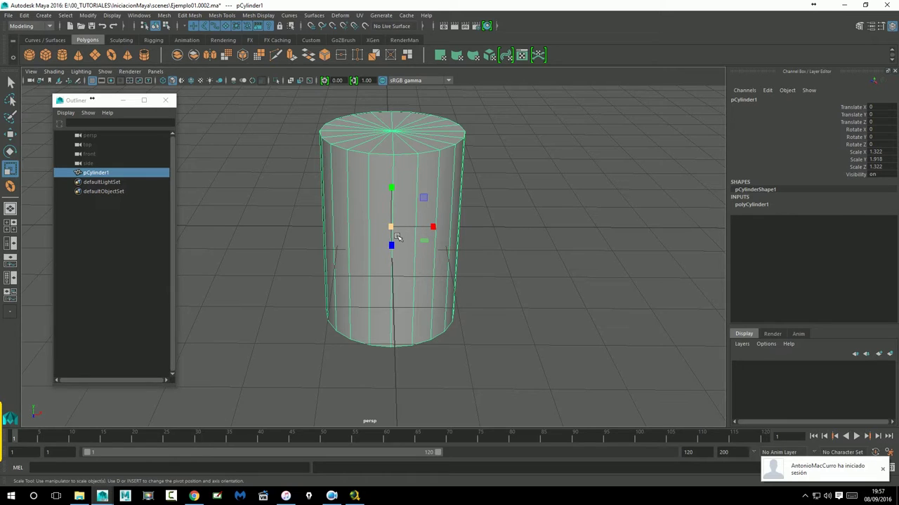
Shrink and flatten the cylinder into a disc at Scale Y 0.269, X/Z 1.354
{"action": "mouse_move", "coordinate": [500, 224]}
{"action": "left_mouse_down", "text": "alt"}
{"action": "mouse_move", "coordinate": [461, 227]}
{"action": "mouse_move", "coordinate": [494, 225]}
{"action": "mouse_move", "coordinate": [468, 228]}
{"action": "left_mouse_up", "text": "alt"}
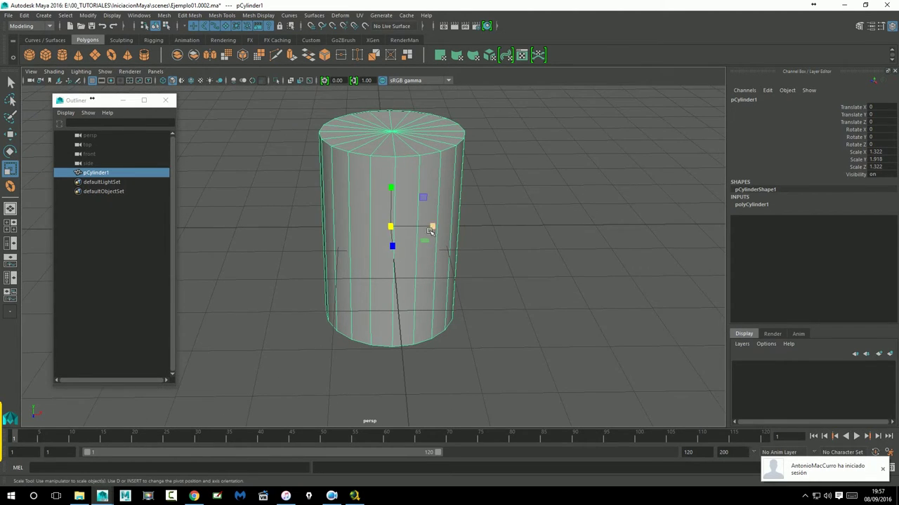
{"action": "mouse_move", "coordinate": [390, 226]}
{"action": "left_mouse_down"}
{"action": "mouse_move", "coordinate": [337, 249]}
{"action": "mouse_move", "coordinate": [401, 240]}
{"action": "left_mouse_up"}
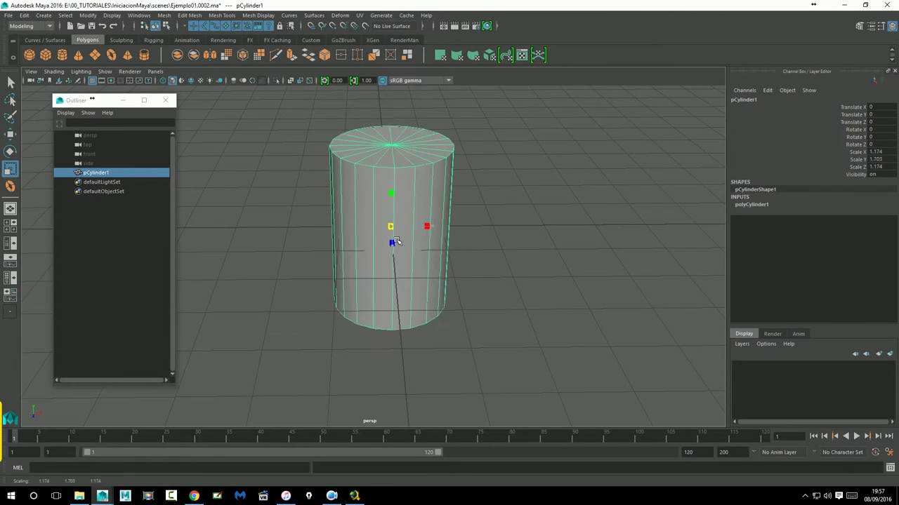
{"action": "left_click_drag", "start_coordinate": [392, 189], "coordinate": [401, 229]}
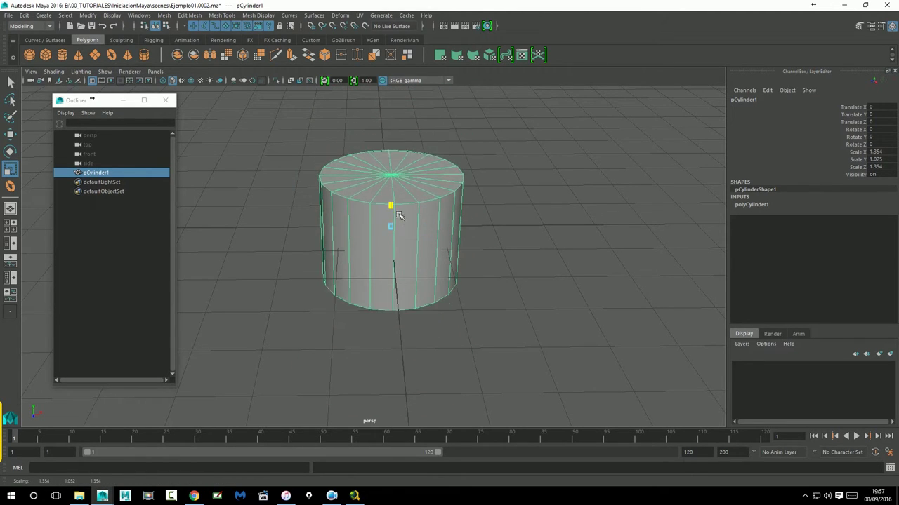
Stretch the cylinder much taller with the Y scale handle, to Scale Y 2.238
{"action": "left_click", "coordinate": [752, 205]}
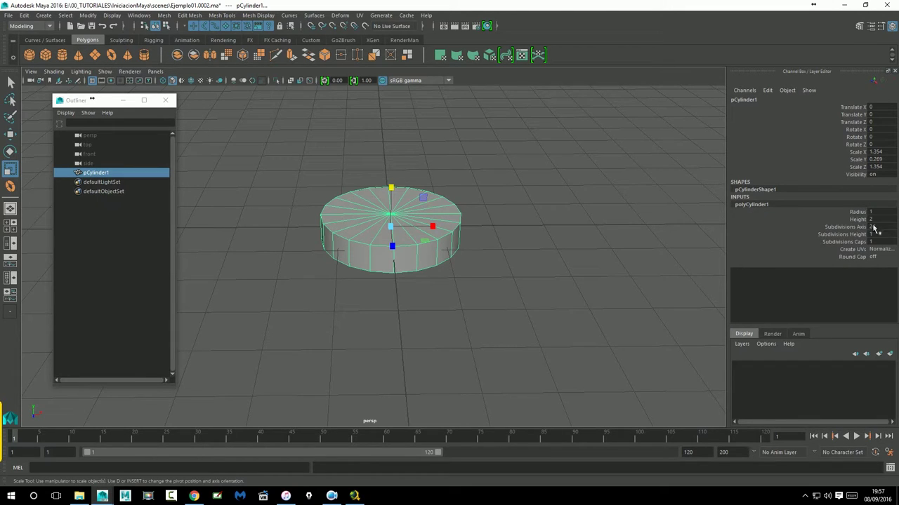
{"action": "left_click_drag", "start_coordinate": [400, 198], "coordinate": [408, 102]}
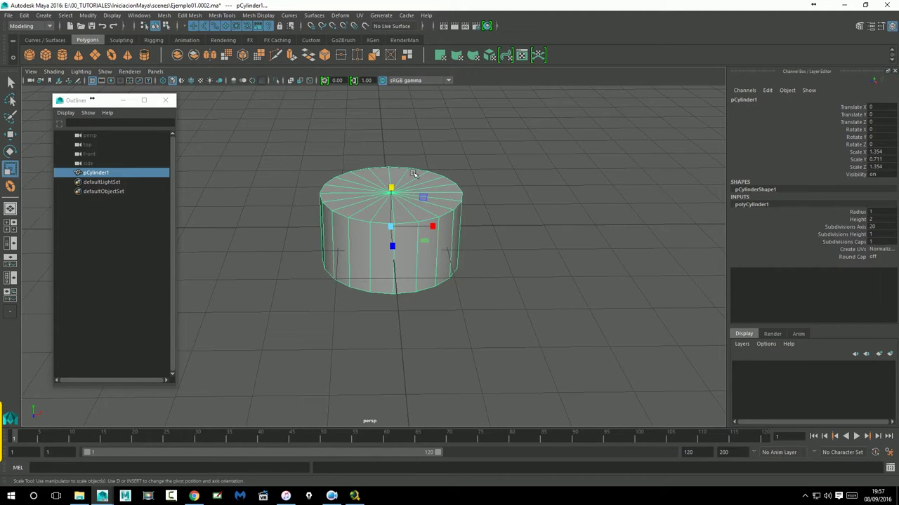
{"action": "mouse_move", "coordinate": [402, 195]}
{"action": "left_mouse_down"}
{"action": "mouse_move", "coordinate": [395, 138]}
{"action": "mouse_move", "coordinate": [412, 106]}
{"action": "left_mouse_up"}
Set the polyCylinder1 construction Height to 1
{"action": "left_click", "coordinate": [874, 219]}
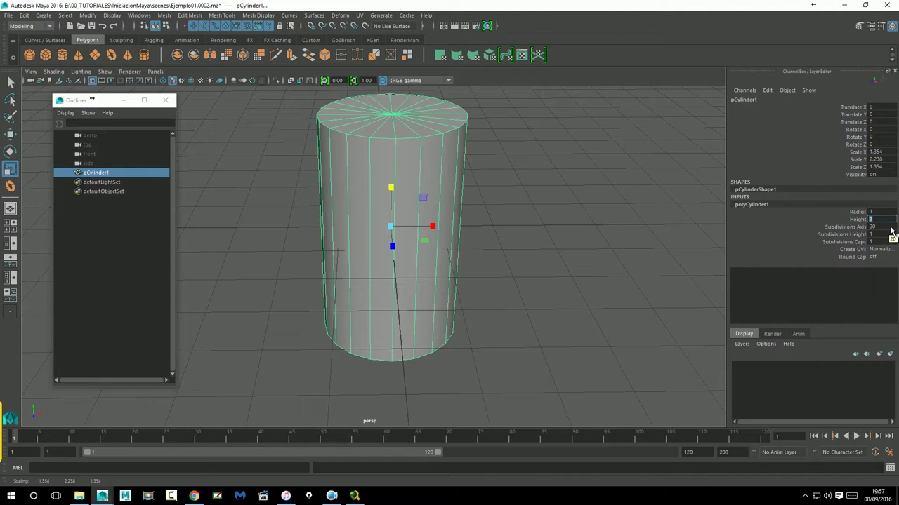
{"action": "type", "text": "1"}
{"action": "key", "text": "Return"}
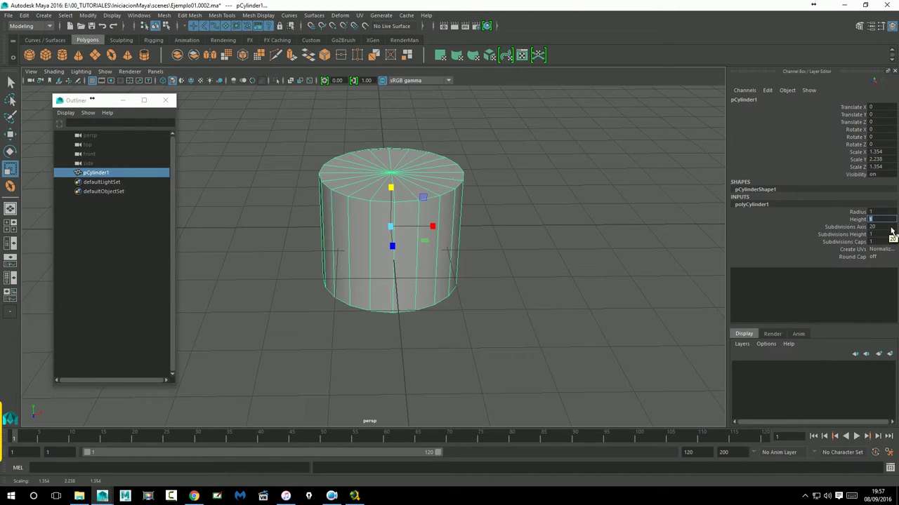
{"action": "left_click", "coordinate": [585, 254]}
{"action": "left_click", "coordinate": [455, 255]}
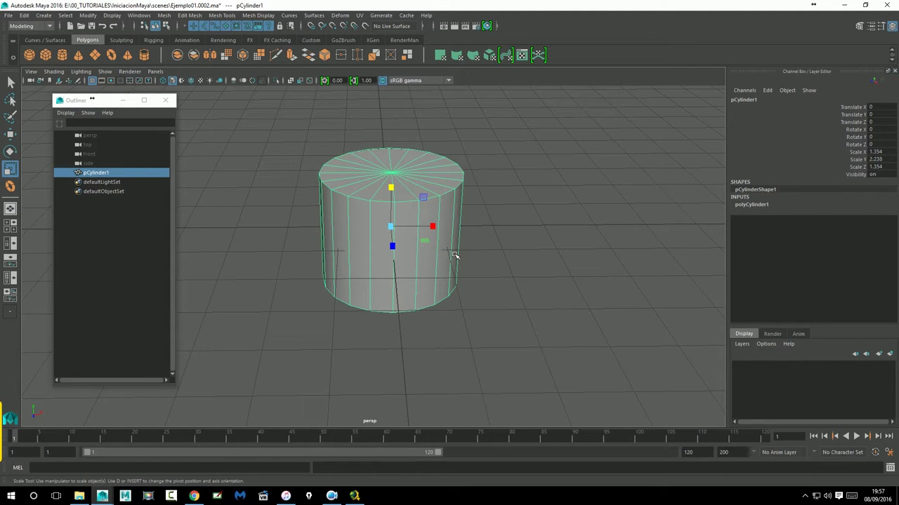
{"action": "left_click", "coordinate": [751, 205]}
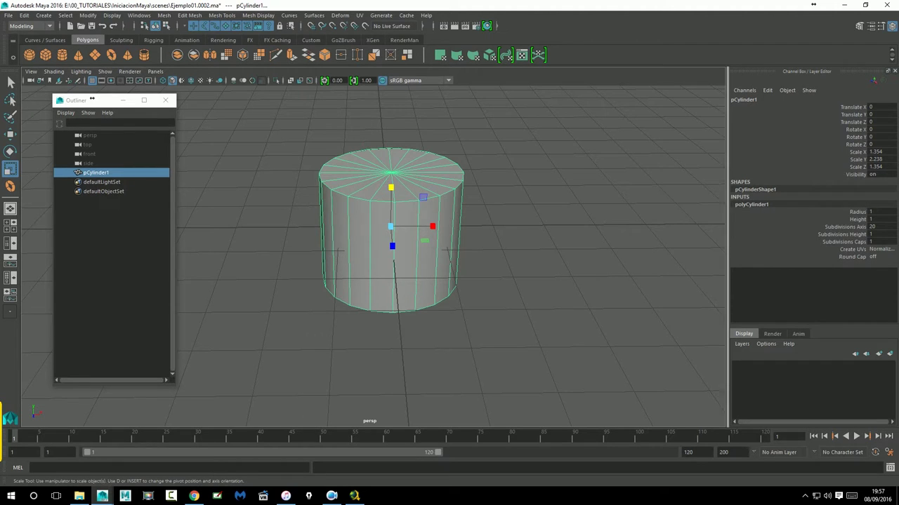
{"action": "left_click", "coordinate": [515, 262]}
Create a polygon plane from the Polygons shelf
{"action": "left_click_drag", "start_coordinate": [487, 275], "coordinate": [501, 265], "text": "alt"}
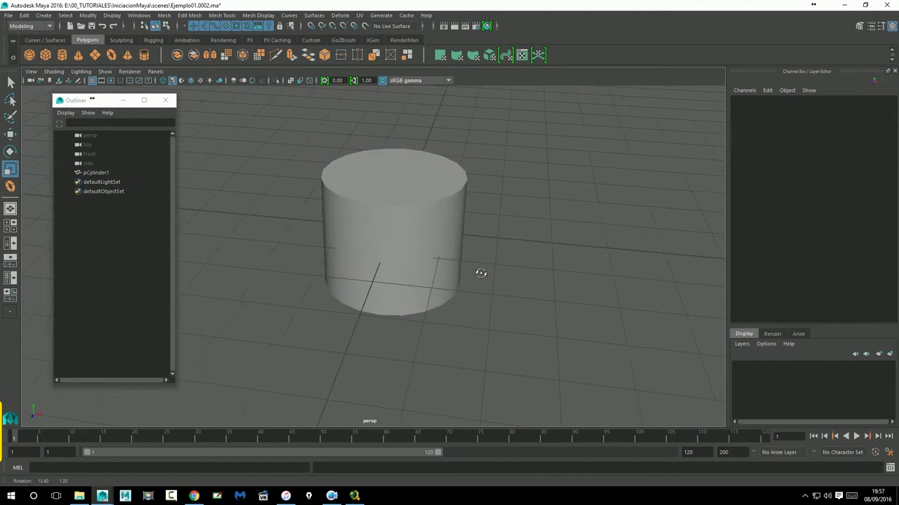
{"action": "left_click", "coordinate": [446, 223]}
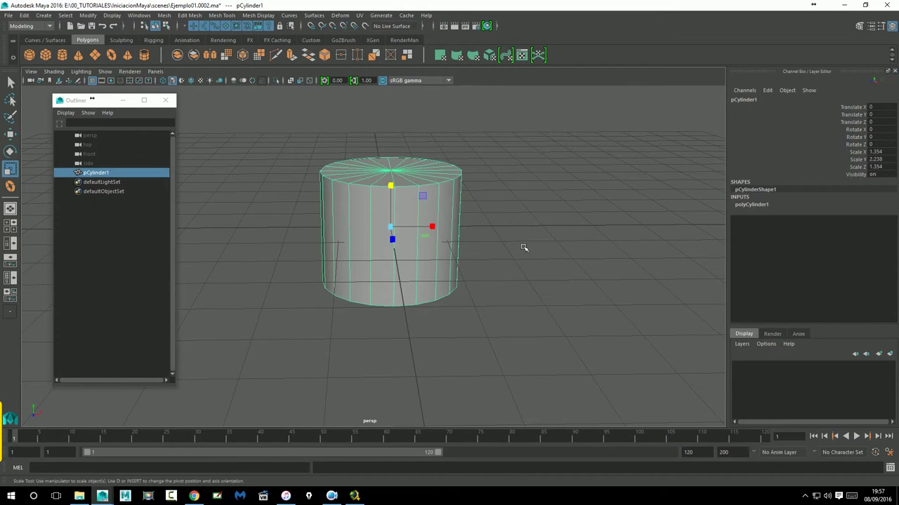
{"action": "left_click", "coordinate": [97, 60]}
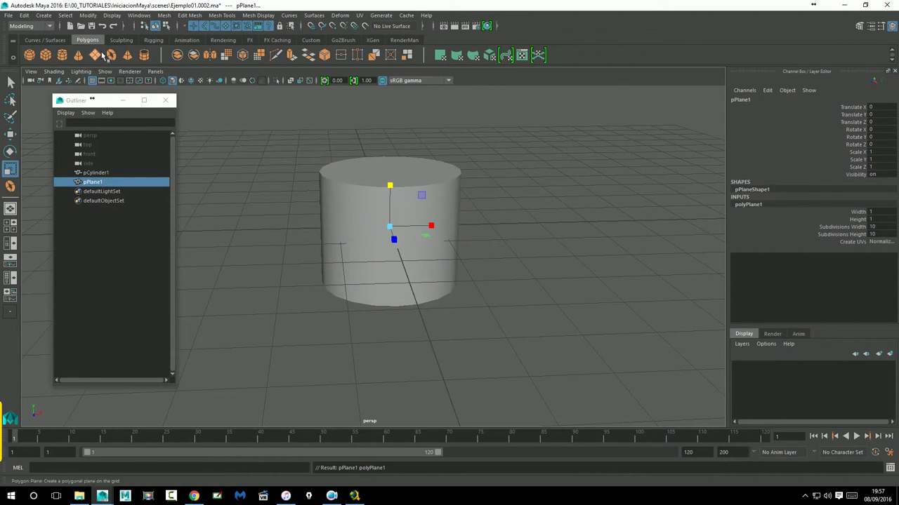
Move the plane out of the cylinder to Translate X 4.735 and frame it
{"action": "left_click", "coordinate": [18, 139]}
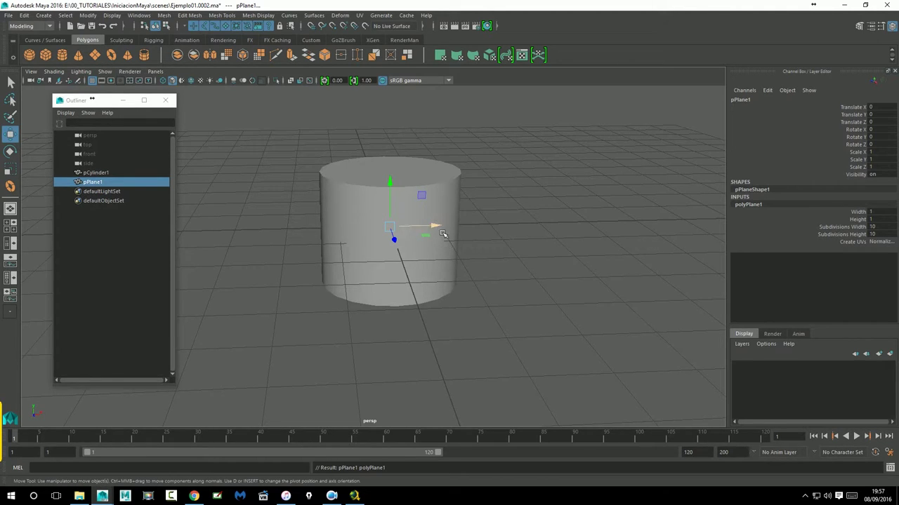
{"action": "mouse_move", "coordinate": [443, 234]}
{"action": "left_mouse_down"}
{"action": "mouse_move", "coordinate": [670, 253]}
{"action": "mouse_move", "coordinate": [615, 297]}
{"action": "left_mouse_up"}
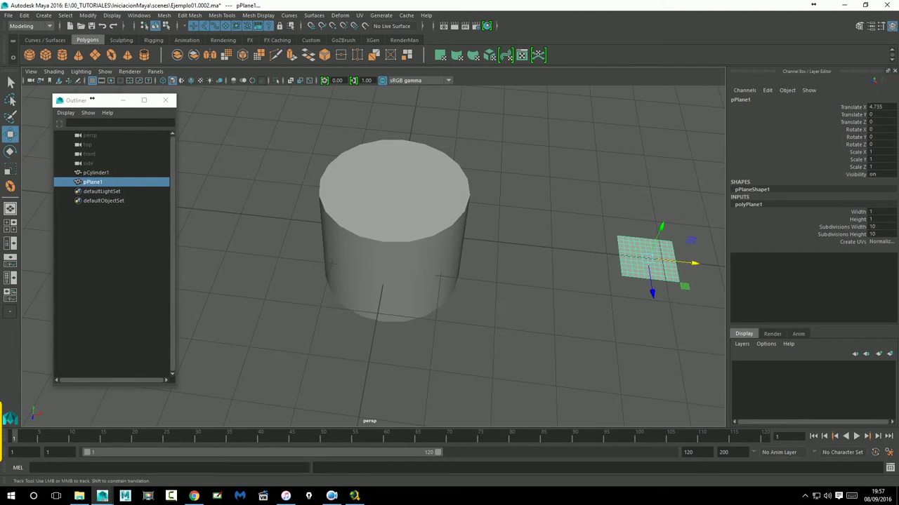
{"action": "key", "text": "f"}
{"action": "mouse_move", "coordinate": [421, 300]}
{"action": "left_mouse_down", "text": "alt"}
{"action": "mouse_move", "coordinate": [540, 288]}
{"action": "mouse_move", "coordinate": [425, 295]}
{"action": "mouse_move", "coordinate": [454, 325]}
{"action": "mouse_move", "coordinate": [464, 321]}
{"action": "left_mouse_up", "text": "alt"}
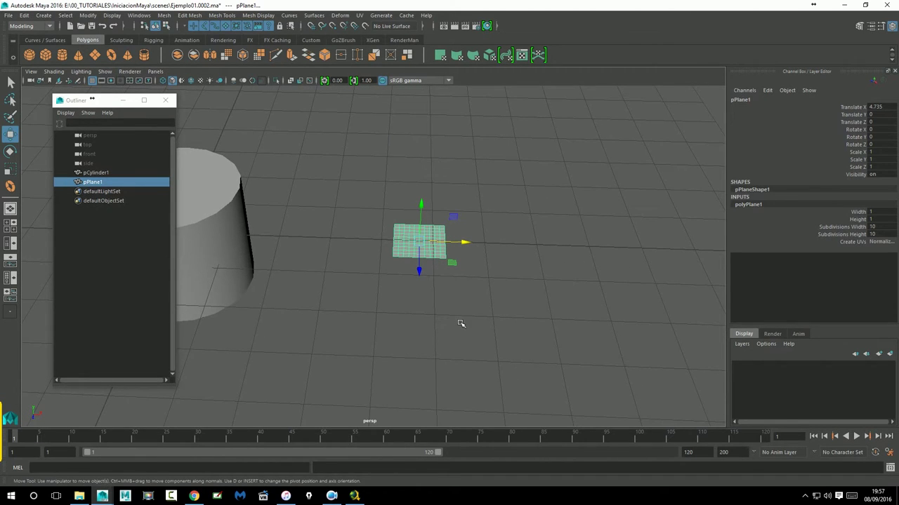
{"action": "key", "text": "f"}
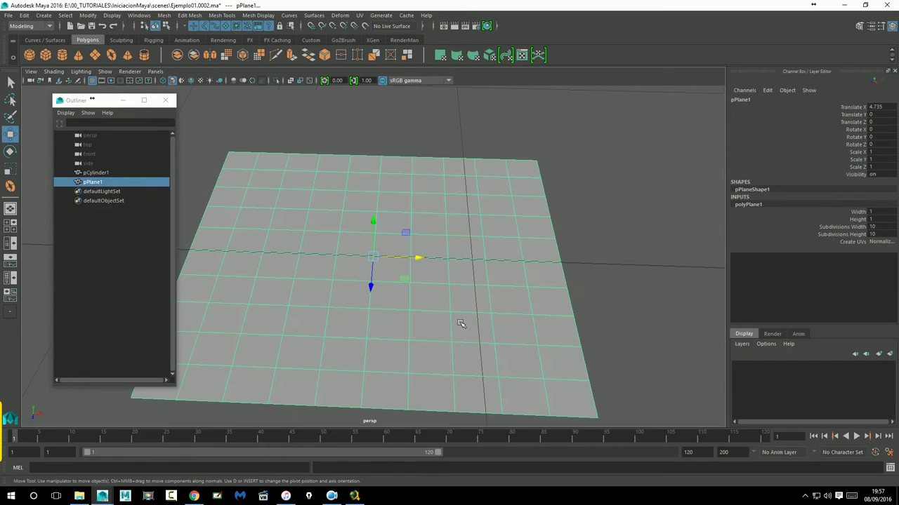
{"action": "mouse_move", "coordinate": [582, 243]}
{"action": "right_mouse_down", "text": "alt"}
{"action": "mouse_move", "coordinate": [272, 260]}
{"action": "mouse_move", "coordinate": [278, 269]}
{"action": "right_mouse_up", "text": "alt"}
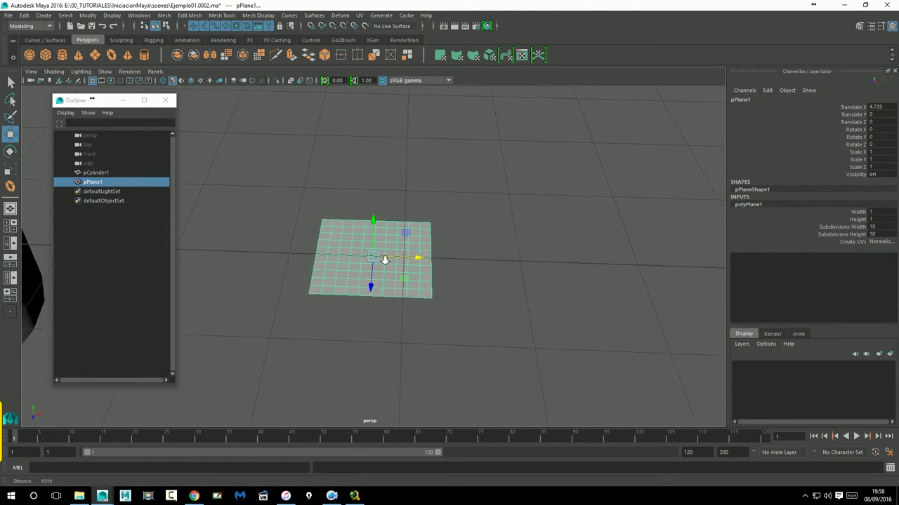
Drag the Outliner window aside and frame the cylinder
{"action": "left_click", "coordinate": [95, 172]}
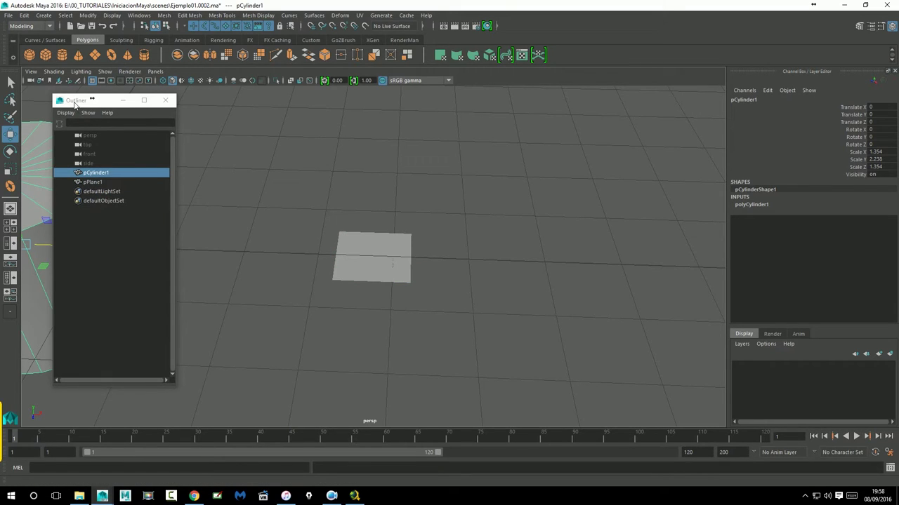
{"action": "left_click_drag", "start_coordinate": [91, 100], "coordinate": [138, 99]}
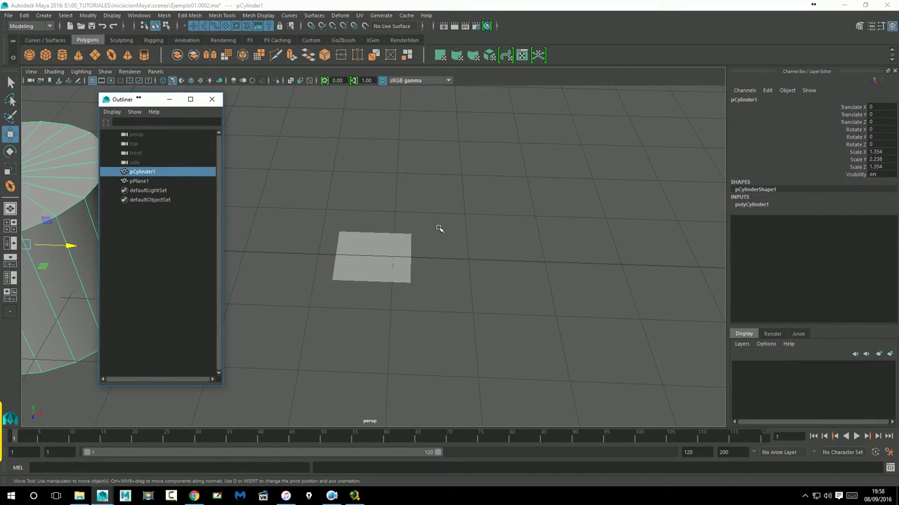
{"action": "key", "text": "f"}
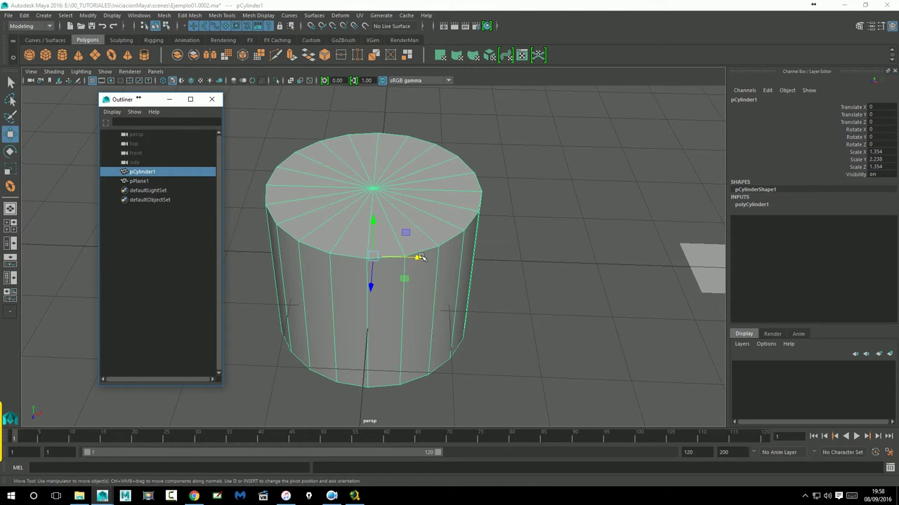
Select the plane pPlane1 and frame it to fill the view
{"action": "mouse_move", "coordinate": [457, 304]}
{"action": "left_mouse_down", "text": "alt"}
{"action": "mouse_move", "coordinate": [466, 297]}
{"action": "mouse_move", "coordinate": [457, 297]}
{"action": "left_mouse_up", "text": "alt"}
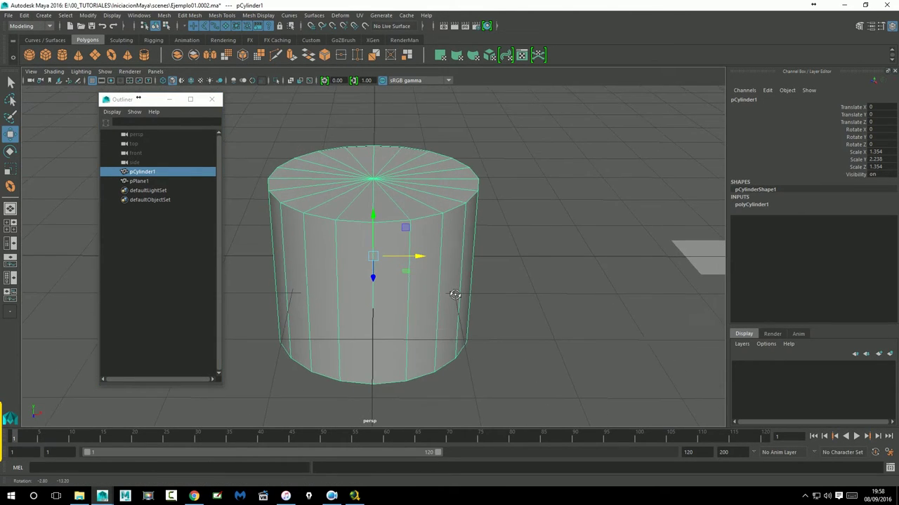
{"action": "mouse_move", "coordinate": [565, 295]}
{"action": "middle_mouse_down", "text": "alt"}
{"action": "mouse_move", "coordinate": [433, 305]}
{"action": "mouse_move", "coordinate": [445, 287]}
{"action": "middle_mouse_up", "text": "alt"}
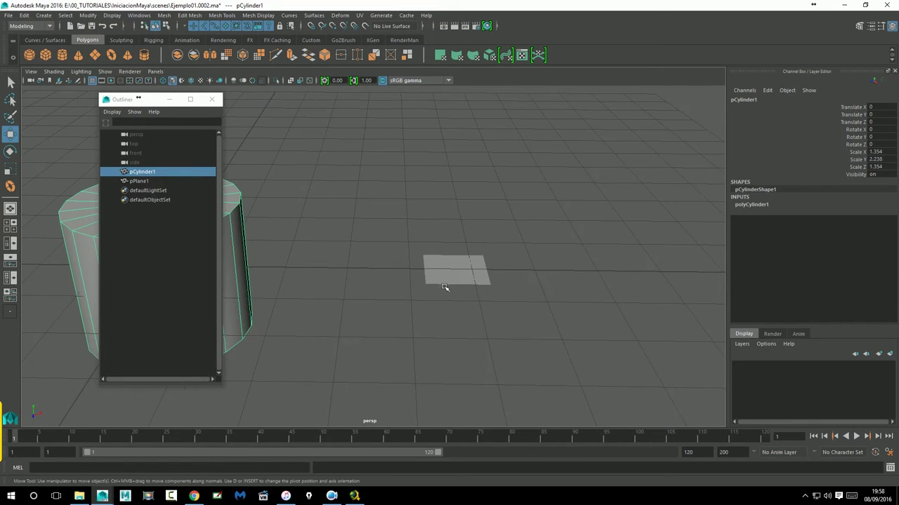
{"action": "left_click", "coordinate": [445, 284]}
{"action": "mouse_move", "coordinate": [525, 325]}
{"action": "left_mouse_down", "text": "alt"}
{"action": "mouse_move", "coordinate": [518, 339]}
{"action": "mouse_move", "coordinate": [482, 337]}
{"action": "mouse_move", "coordinate": [517, 276]}
{"action": "left_mouse_up", "text": "alt"}
{"action": "key", "text": "f"}
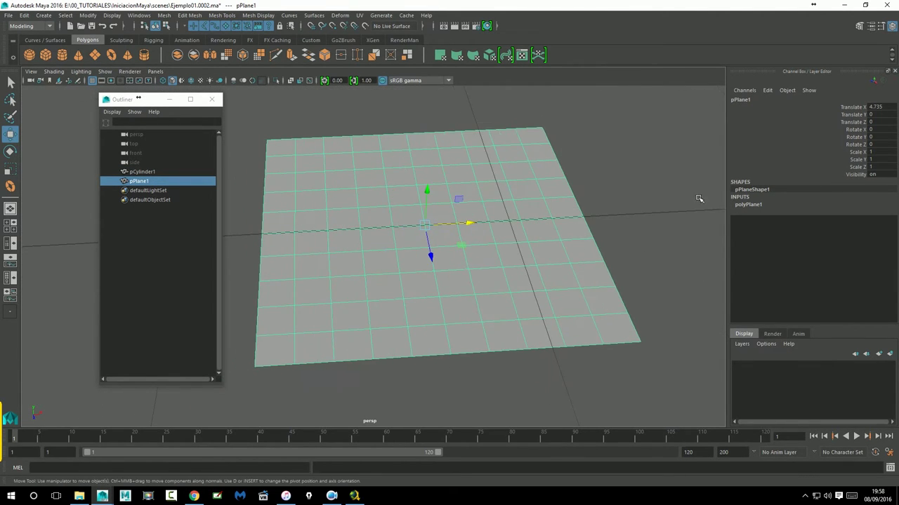
Set the plane's Subdivisions Width and Height to 1 in the polyPlane1 inputs
{"action": "left_click", "coordinate": [742, 206]}
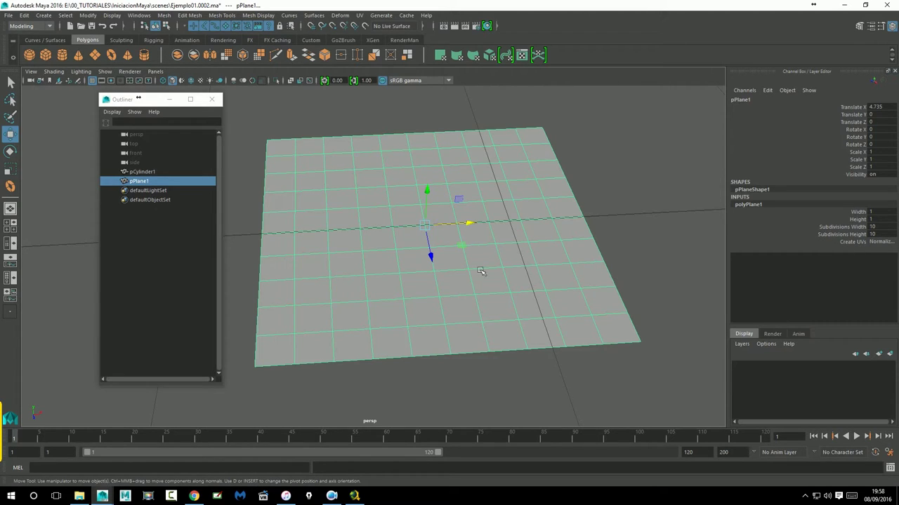
{"action": "left_click_drag", "start_coordinate": [461, 281], "coordinate": [695, 256], "text": "alt"}
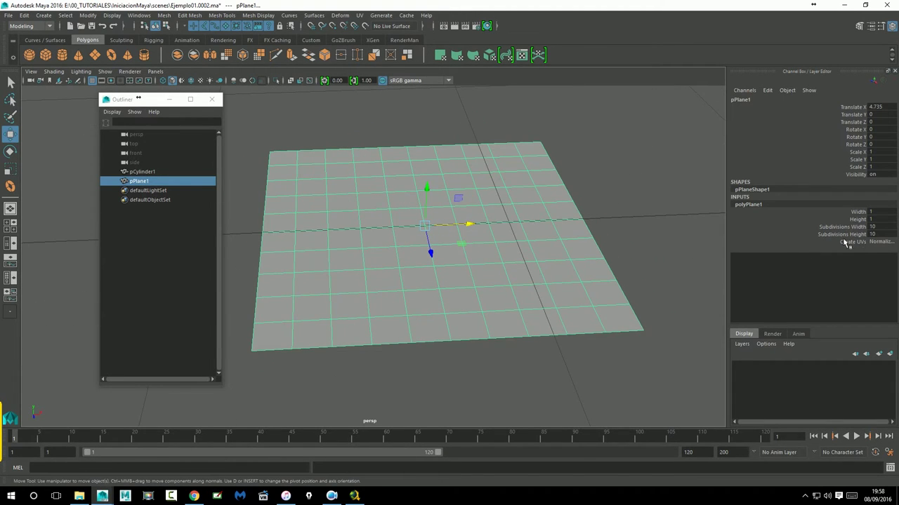
{"action": "left_click", "coordinate": [865, 229]}
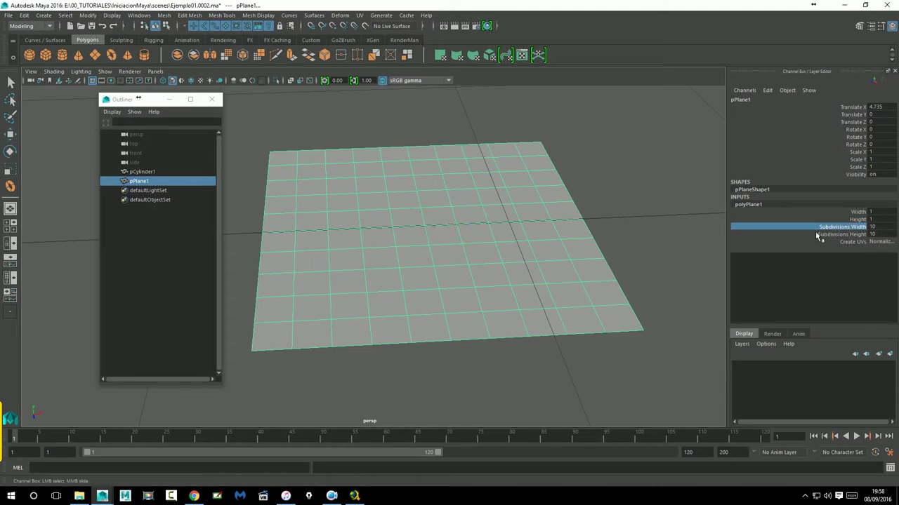
{"action": "double_click", "coordinate": [878, 229]}
{"action": "type", "text": "1"}
{"action": "key", "text": "Return"}
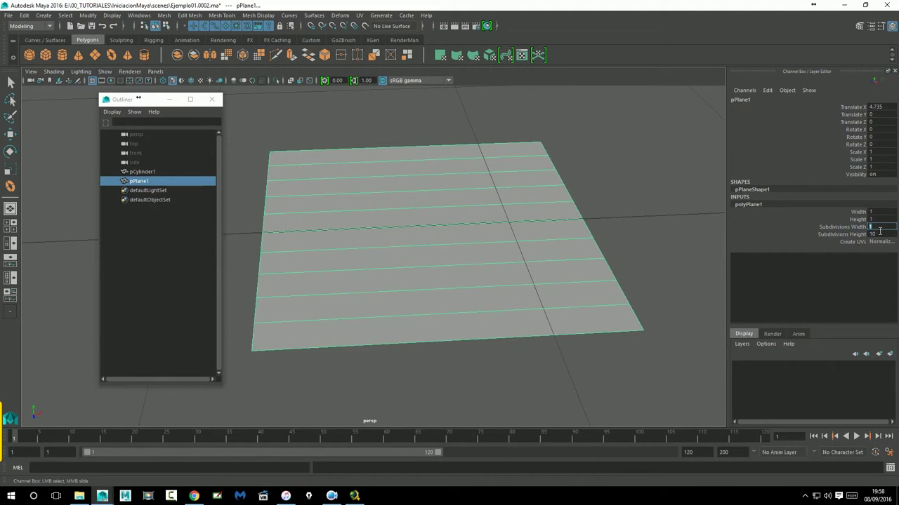
{"action": "key", "text": "Tab"}
{"action": "type", "text": "1"}
{"action": "key", "text": "Return"}
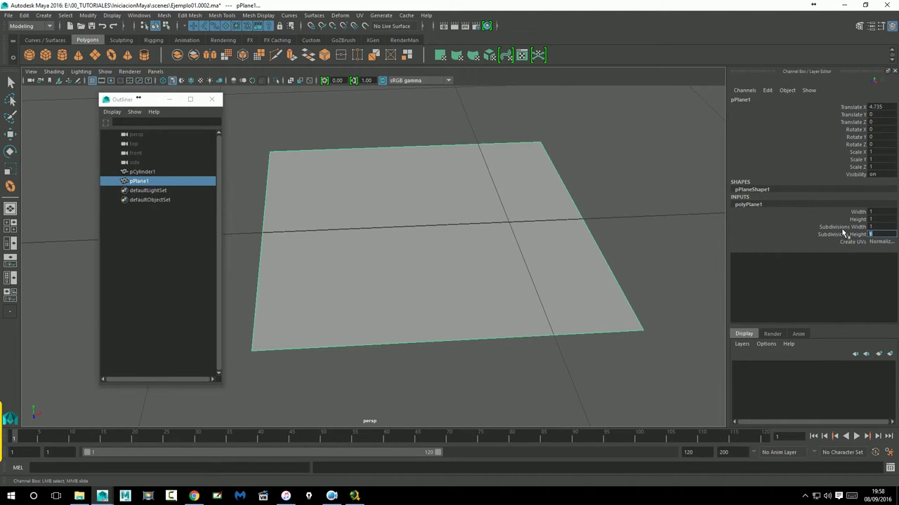
Raise the plane's subdivisions to 13 in width and 8 in height
{"action": "left_click", "coordinate": [843, 228]}
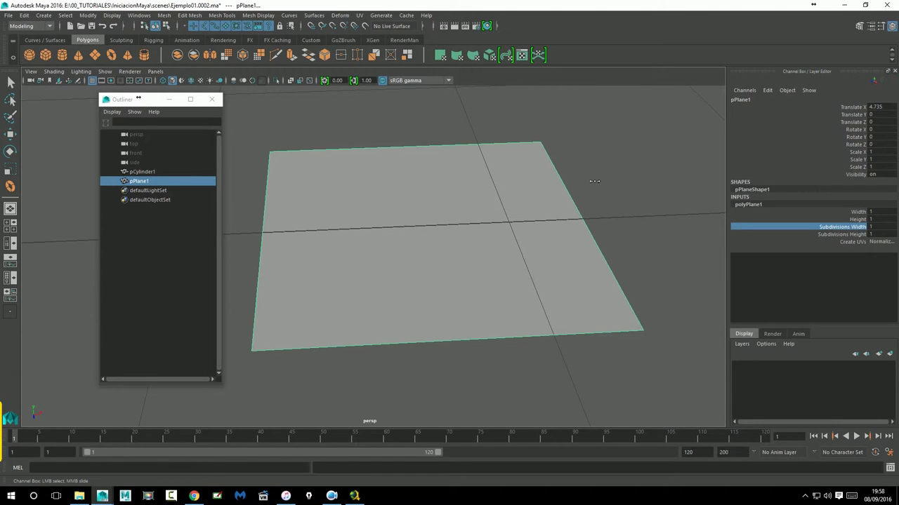
{"action": "mouse_move", "coordinate": [595, 181]}
{"action": "middle_mouse_down"}
{"action": "mouse_move", "coordinate": [679, 180]}
{"action": "mouse_move", "coordinate": [588, 180]}
{"action": "mouse_move", "coordinate": [651, 172]}
{"action": "middle_mouse_up"}
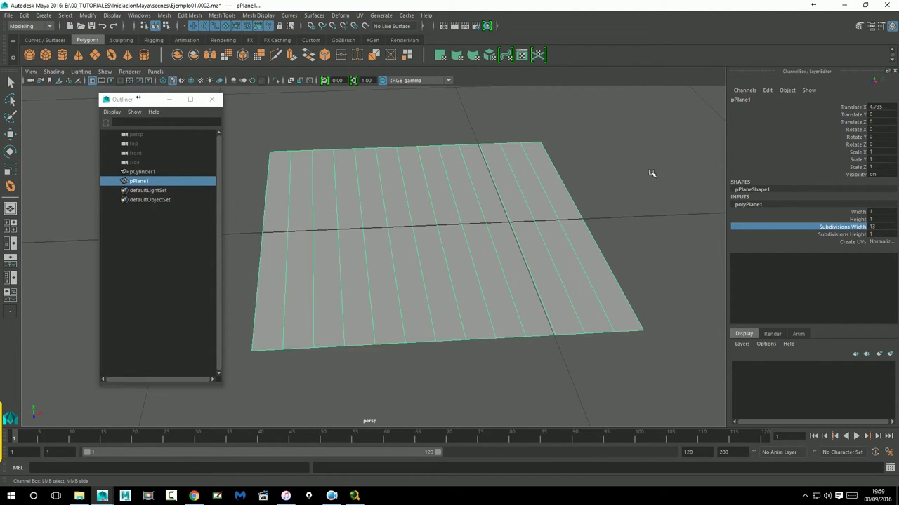
{"action": "left_click", "coordinate": [841, 234]}
{"action": "middle_click_drag", "start_coordinate": [649, 223], "coordinate": [682, 217]}
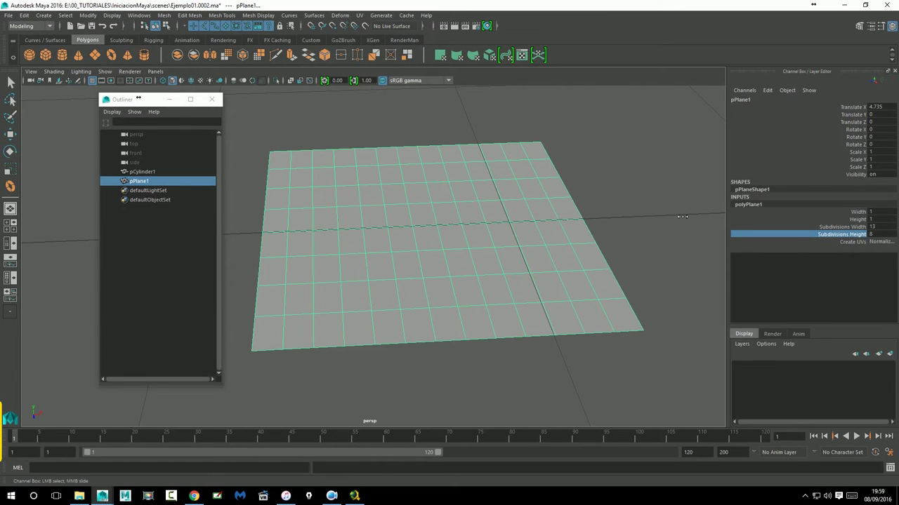
Resize the plane by adjusting its Width and Height inputs
{"action": "left_click", "coordinate": [858, 212]}
{"action": "mouse_move", "coordinate": [572, 180]}
{"action": "middle_mouse_down"}
{"action": "mouse_move", "coordinate": [584, 174]}
{"action": "mouse_move", "coordinate": [569, 180]}
{"action": "mouse_move", "coordinate": [596, 195]}
{"action": "mouse_move", "coordinate": [584, 194]}
{"action": "mouse_move", "coordinate": [597, 193]}
{"action": "mouse_move", "coordinate": [591, 150]}
{"action": "middle_mouse_up"}
{"action": "left_click", "coordinate": [858, 219]}
{"action": "mouse_move", "coordinate": [592, 219]}
{"action": "middle_mouse_down"}
{"action": "mouse_move", "coordinate": [591, 187]}
{"action": "mouse_move", "coordinate": [575, 214]}
{"action": "mouse_move", "coordinate": [600, 212]}
{"action": "mouse_move", "coordinate": [588, 216]}
{"action": "middle_mouse_up"}
Zoom out to show the cylinder and create a polygon pipe
{"action": "left_click", "coordinate": [609, 240]}
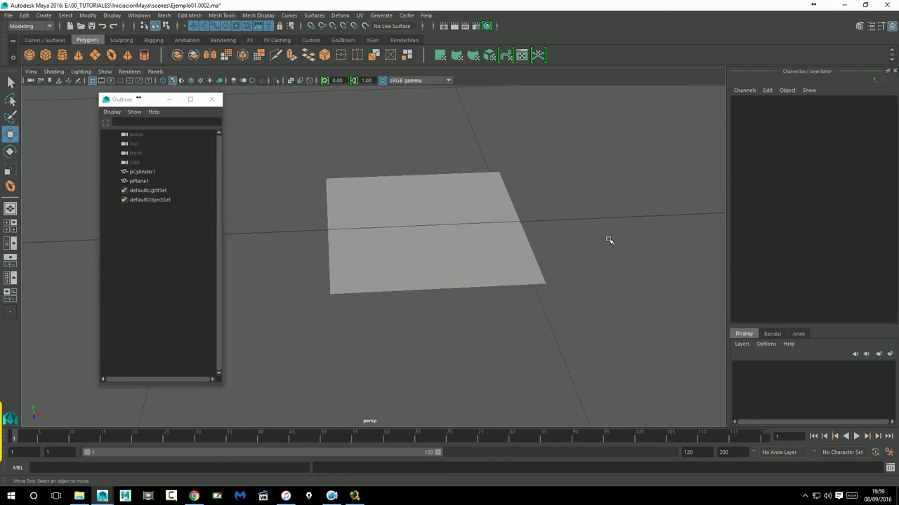
{"action": "key", "text": "w"}
{"action": "scroll", "coordinate": [430, 225], "scroll_direction": "down", "scroll_amount": 5}
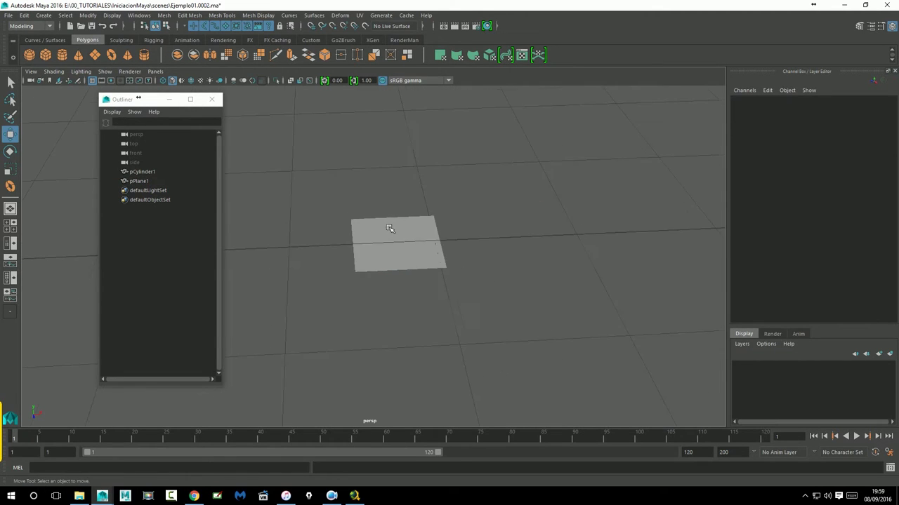
{"action": "middle_click_drag", "start_coordinate": [391, 227], "coordinate": [702, 246], "text": "alt"}
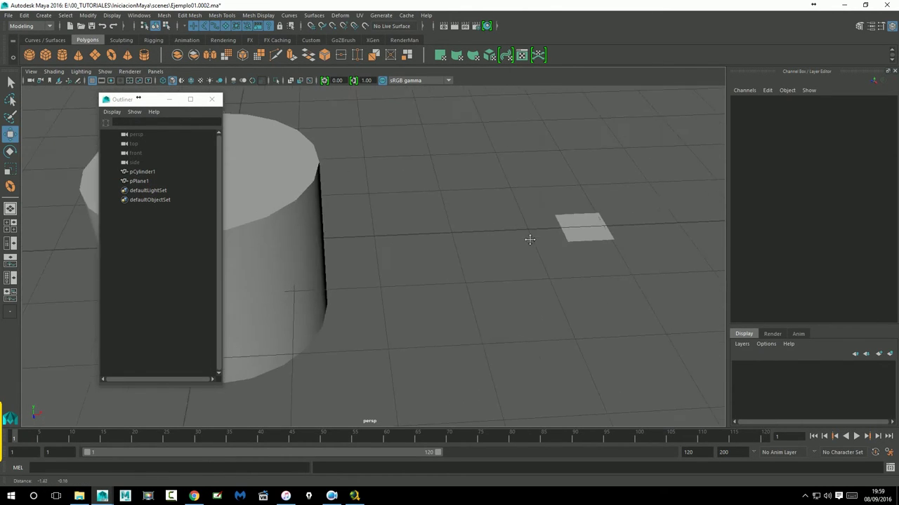
{"action": "left_click", "coordinate": [144, 55]}
Select the cylinder and hide it with Ctrl+H
{"action": "left_click_drag", "start_coordinate": [341, 247], "coordinate": [539, 252]}
{"action": "left_click", "coordinate": [400, 252]}
{"action": "left_click", "coordinate": [357, 252]}
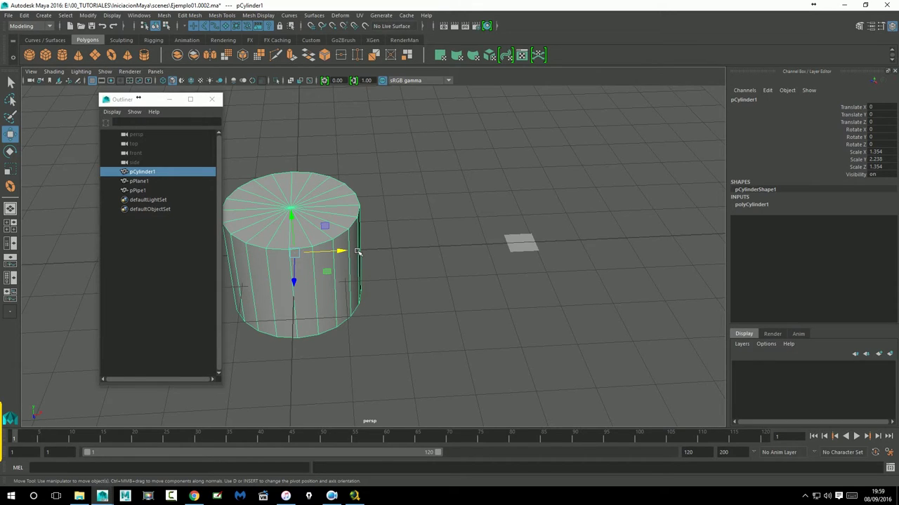
{"action": "double_click", "coordinate": [873, 175]}
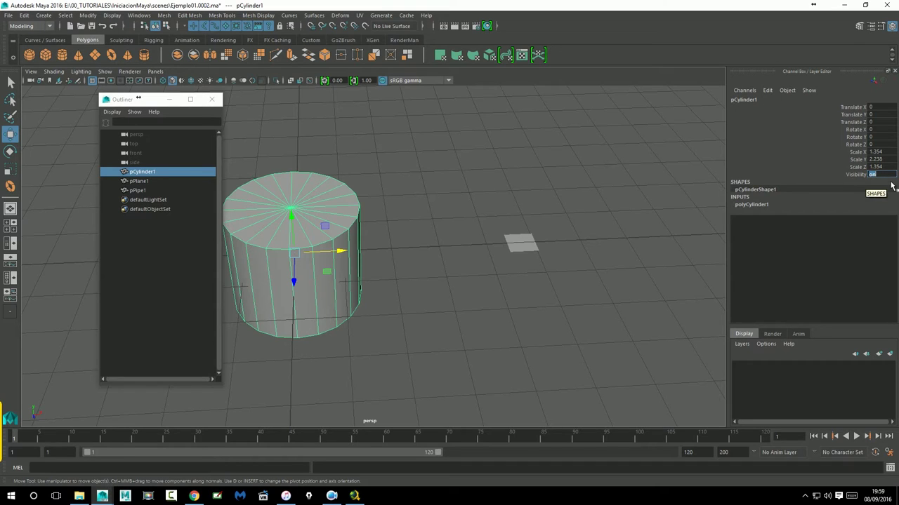
{"action": "left_click", "coordinate": [858, 174]}
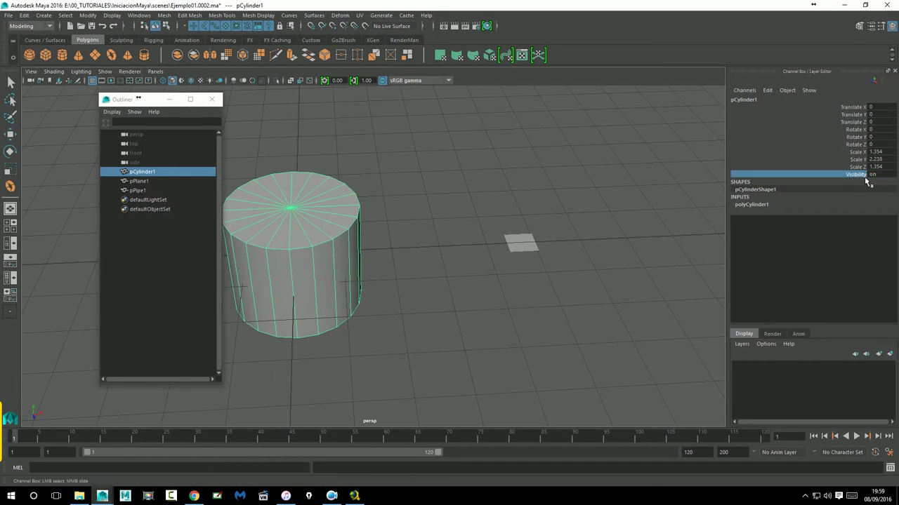
{"action": "left_click", "coordinate": [343, 282]}
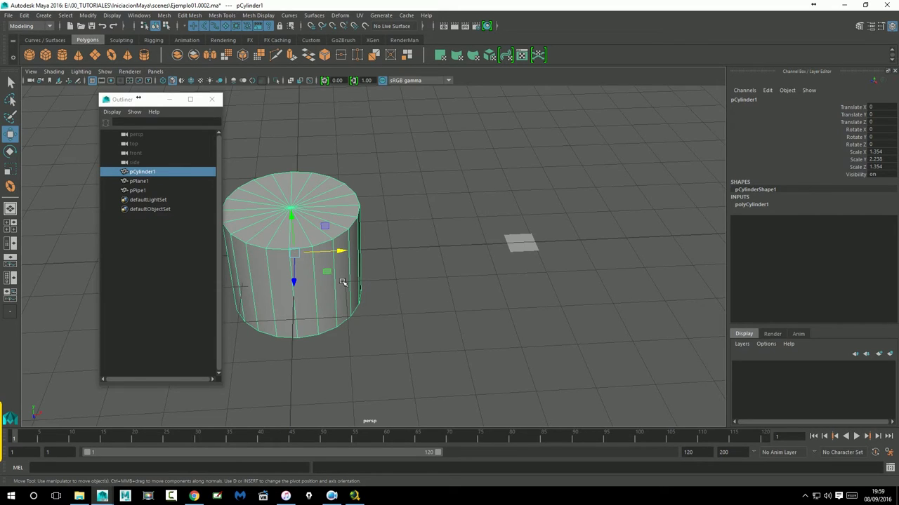
{"action": "key", "text": "ctrl+h"}
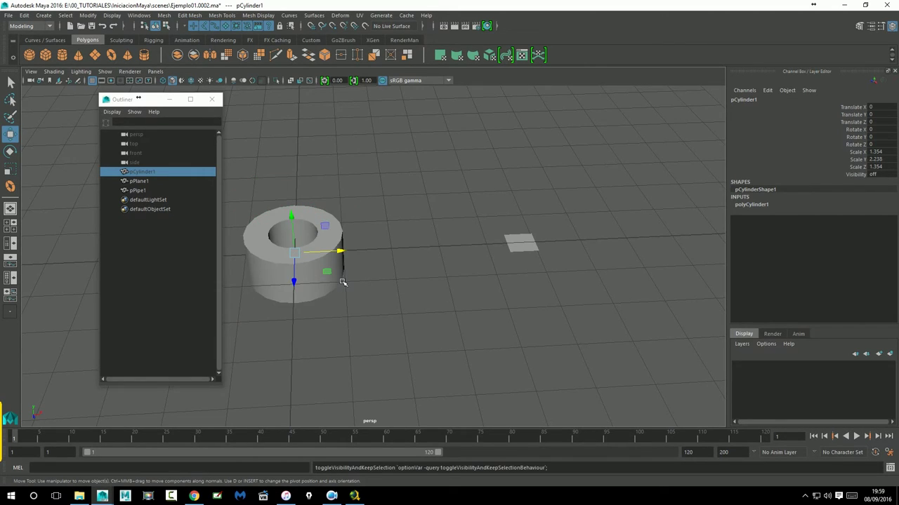
Select pCylinder1 in the Outliner and show it again
{"action": "left_click", "coordinate": [423, 245]}
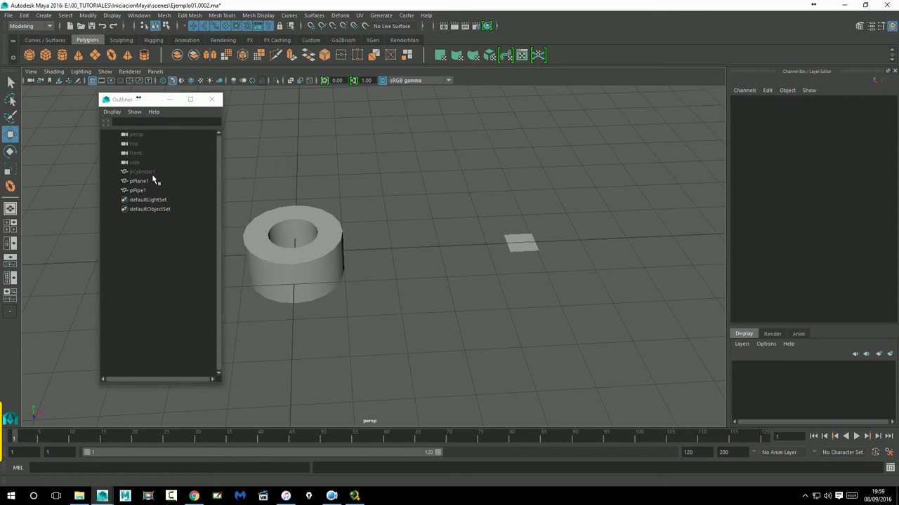
{"action": "left_click", "coordinate": [140, 172]}
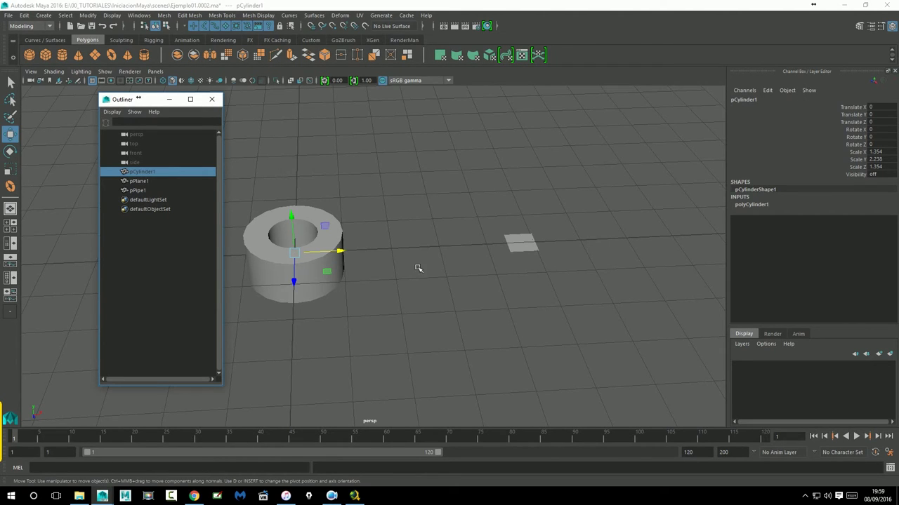
{"action": "key", "text": "h"}
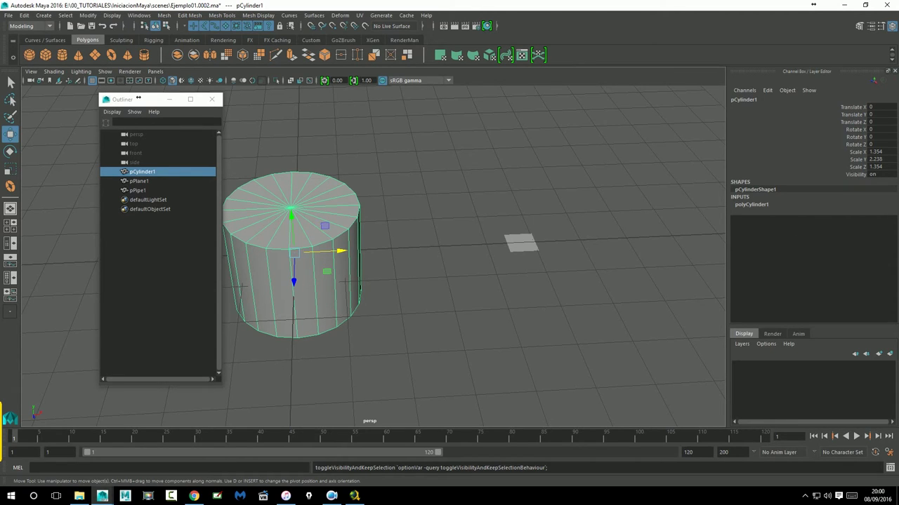
Hide the cylinder again and move pPipe1 along X to 7.924
{"action": "key", "text": "h"}
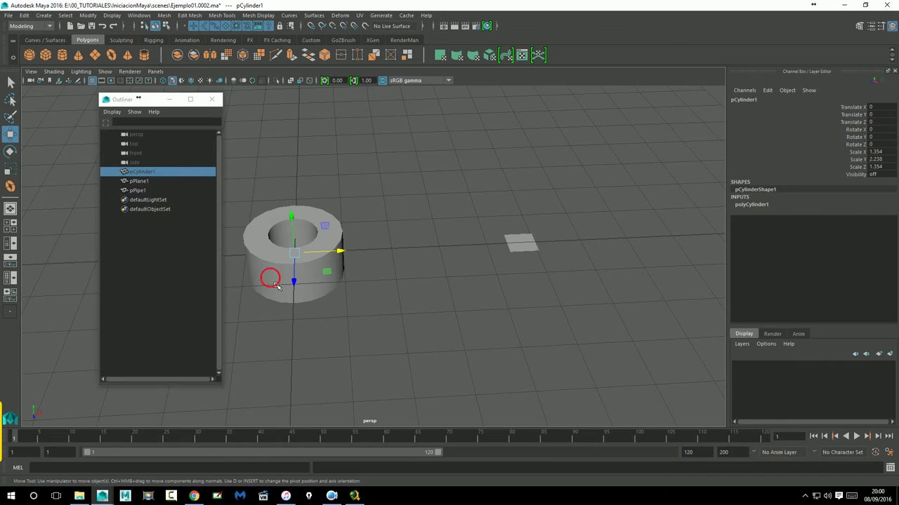
{"action": "left_click", "coordinate": [276, 285]}
{"action": "middle_click_drag", "start_coordinate": [654, 250], "coordinate": [709, 239]}
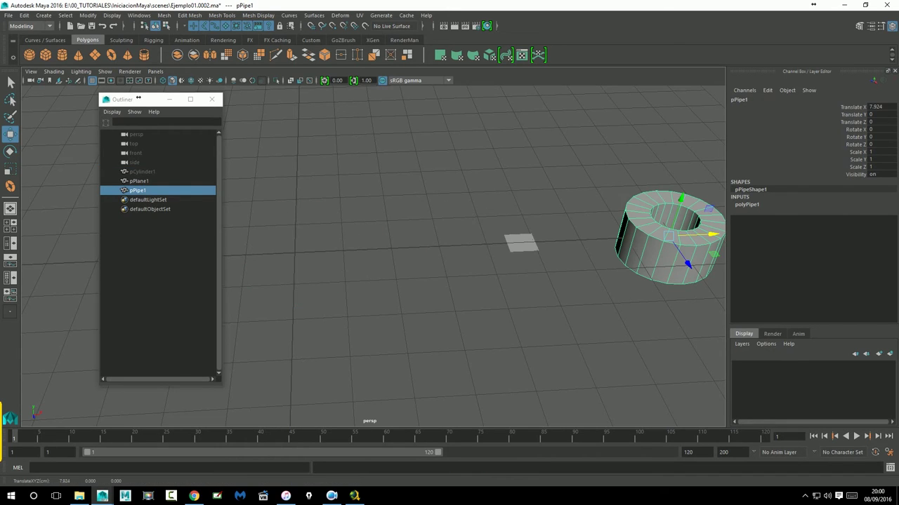
{"action": "left_click", "coordinate": [531, 274]}
{"action": "left_click", "coordinate": [649, 246]}
{"action": "middle_click_drag", "start_coordinate": [648, 246], "coordinate": [571, 250], "text": "alt"}
Set the polyPipe1 Radius to 1.6, Height to 2.8 and Thickness to 0.6
{"action": "left_click", "coordinate": [750, 208]}
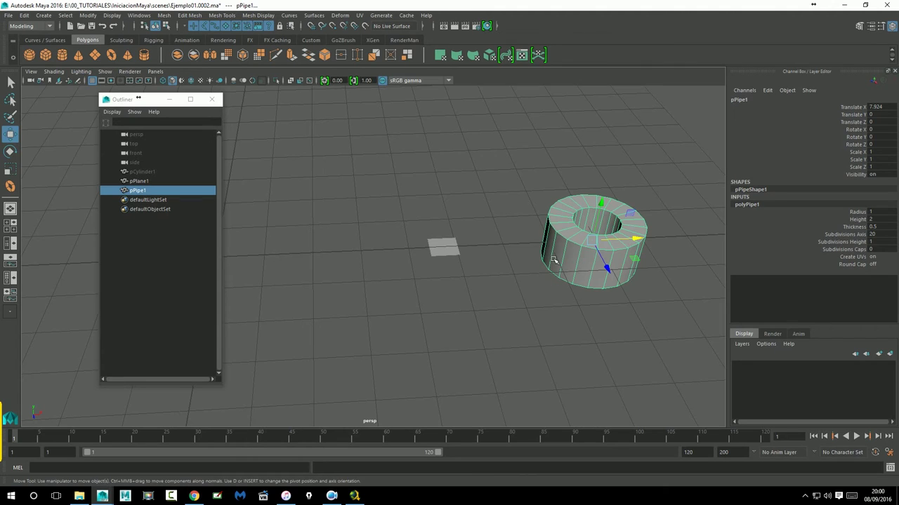
{"action": "middle_click_drag", "start_coordinate": [554, 260], "coordinate": [549, 243], "text": "alt"}
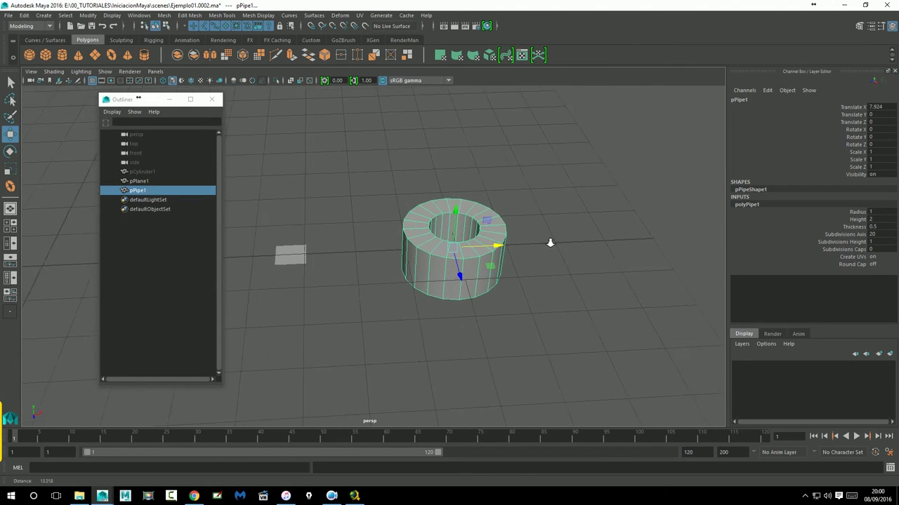
{"action": "right_click_drag", "start_coordinate": [549, 243], "coordinate": [561, 243], "text": "alt"}
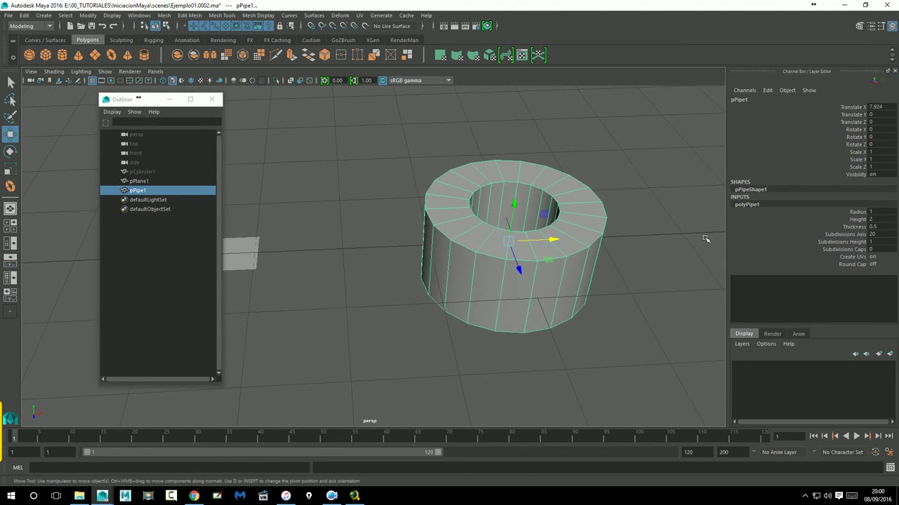
{"action": "left_click", "coordinate": [856, 212]}
{"action": "middle_click_drag", "start_coordinate": [620, 233], "coordinate": [622, 235]}
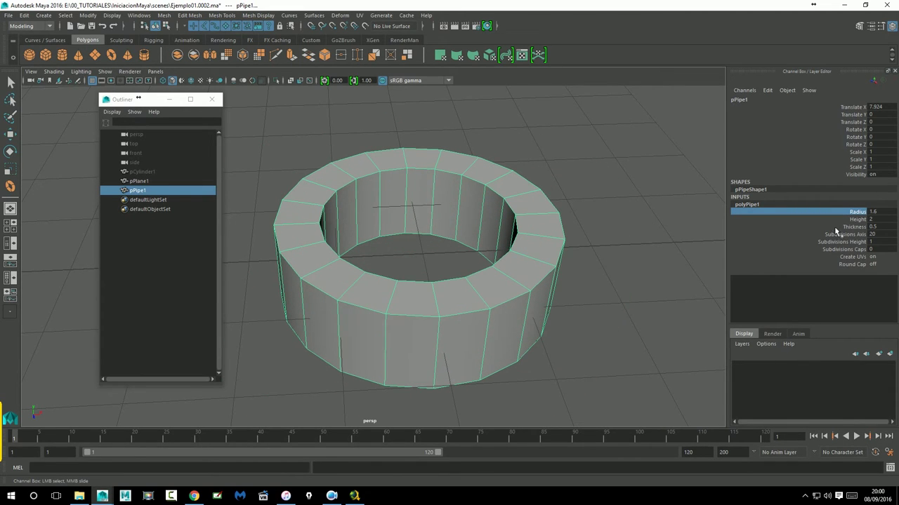
{"action": "left_click", "coordinate": [858, 219]}
{"action": "middle_click_drag", "start_coordinate": [636, 226], "coordinate": [639, 228]}
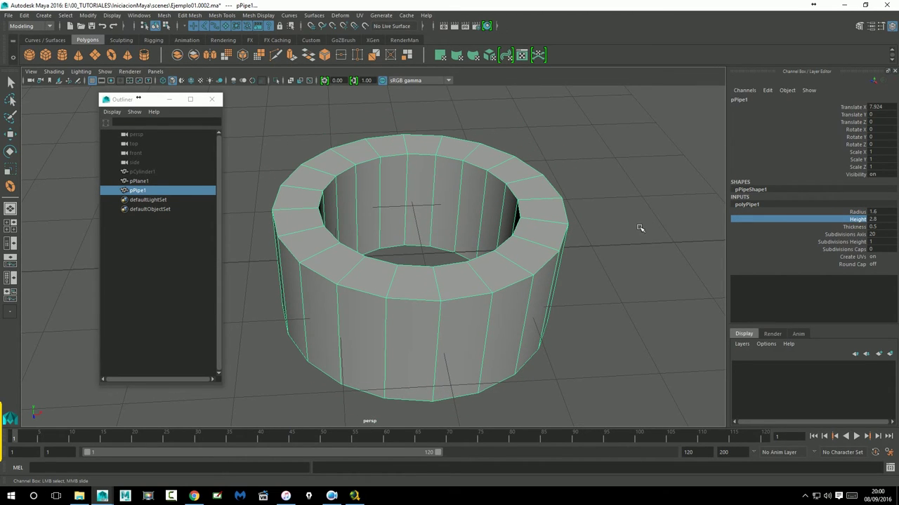
{"action": "left_click", "coordinate": [858, 227]}
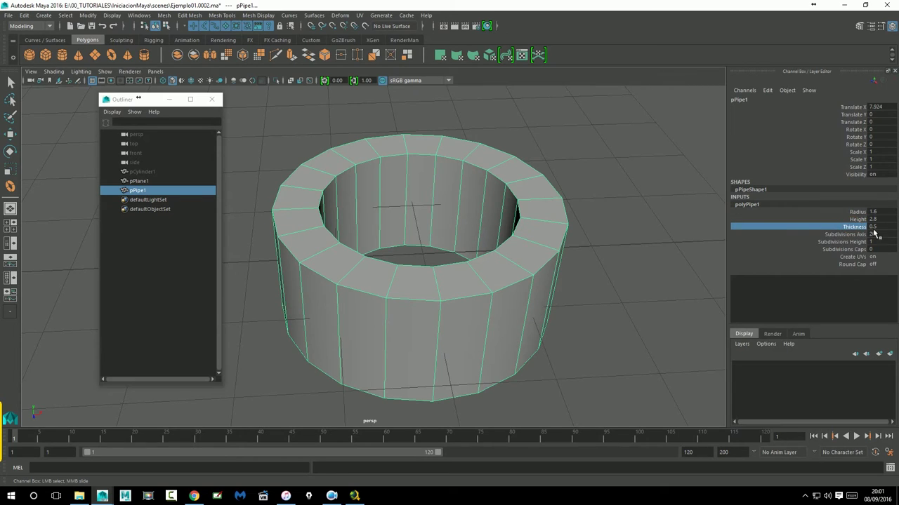
{"action": "mouse_move", "coordinate": [643, 228]}
{"action": "middle_mouse_down"}
{"action": "mouse_move", "coordinate": [636, 226]}
{"action": "mouse_move", "coordinate": [644, 226]}
{"action": "middle_mouse_up"}
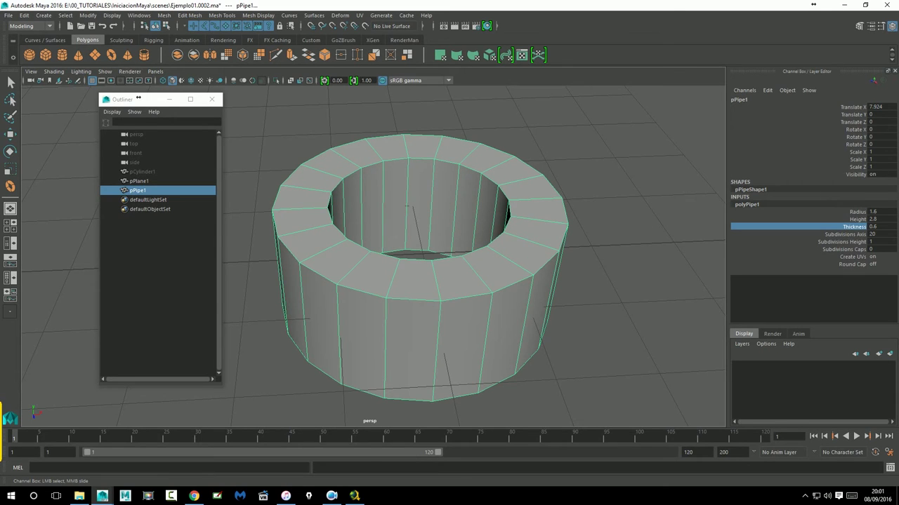
Reduce the pipe's axis subdivisions to 12 and change its cap subdivisions
{"action": "left_click", "coordinate": [863, 235]}
{"action": "mouse_move", "coordinate": [680, 258]}
{"action": "middle_mouse_down"}
{"action": "mouse_move", "coordinate": [717, 246]}
{"action": "mouse_move", "coordinate": [631, 244]}
{"action": "mouse_move", "coordinate": [645, 243]}
{"action": "mouse_move", "coordinate": [634, 271]}
{"action": "mouse_move", "coordinate": [651, 270]}
{"action": "mouse_move", "coordinate": [640, 270]}
{"action": "middle_mouse_up"}
{"action": "left_click", "coordinate": [846, 242]}
{"action": "left_click", "coordinate": [846, 249]}
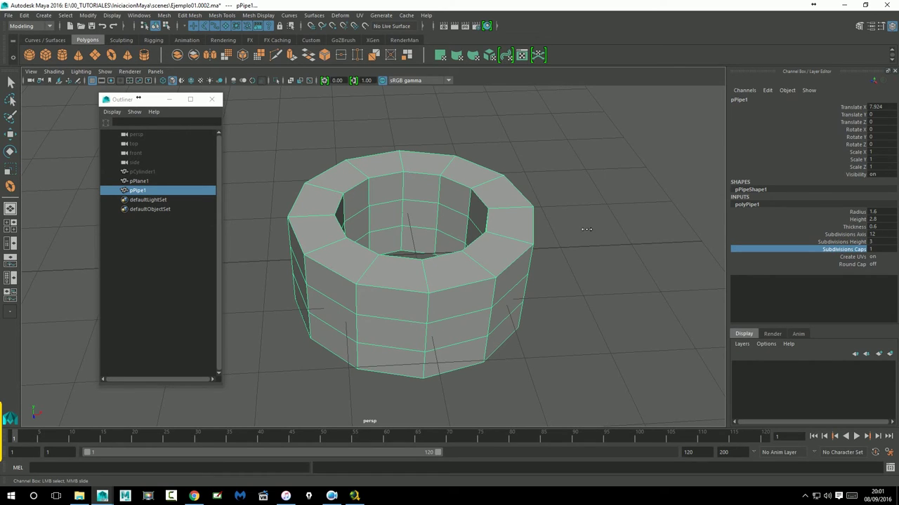
{"action": "middle_click_drag", "start_coordinate": [645, 230], "coordinate": [642, 233]}
Zoom out to see the whole scene and select the pipe and plane
{"action": "mouse_move", "coordinate": [611, 294]}
{"action": "left_mouse_down", "text": "alt"}
{"action": "mouse_move", "coordinate": [611, 225]}
{"action": "mouse_move", "coordinate": [601, 286]}
{"action": "left_mouse_up", "text": "alt"}
{"action": "right_click_drag", "start_coordinate": [601, 286], "coordinate": [379, 253], "text": "alt"}
{"action": "mouse_move", "coordinate": [379, 253]}
{"action": "left_mouse_down", "text": "alt"}
{"action": "mouse_move", "coordinate": [468, 235]}
{"action": "mouse_move", "coordinate": [364, 246]}
{"action": "mouse_move", "coordinate": [342, 232]}
{"action": "left_mouse_up", "text": "alt"}
{"action": "left_click_drag", "start_coordinate": [372, 205], "coordinate": [661, 373]}
Select pCylinder1, pPlane1 and pPipe1 in the Outliner, delete them and close the Outliner
{"action": "key", "text": "w"}
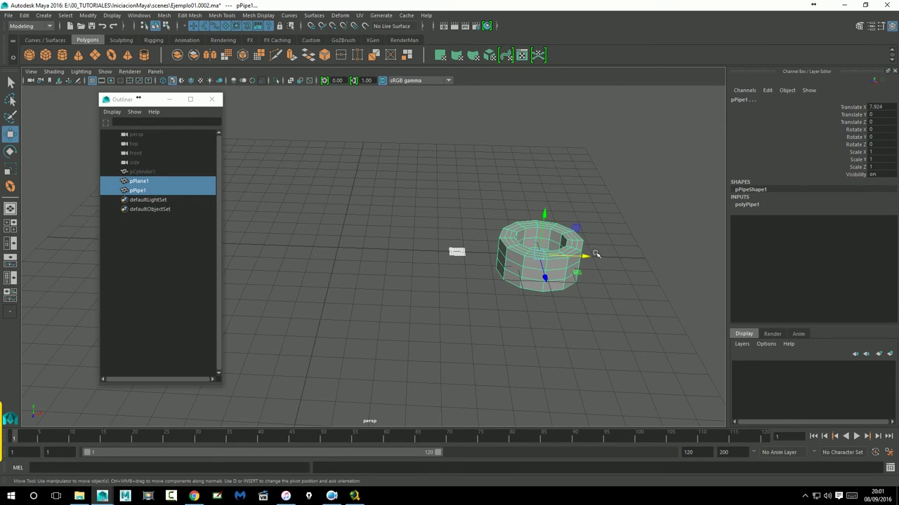
{"action": "left_click", "coordinate": [388, 195]}
{"action": "left_click_drag", "start_coordinate": [391, 197], "coordinate": [636, 373]}
{"action": "left_click", "coordinate": [140, 172]}
{"action": "left_click", "coordinate": [140, 182], "text": "ctrl"}
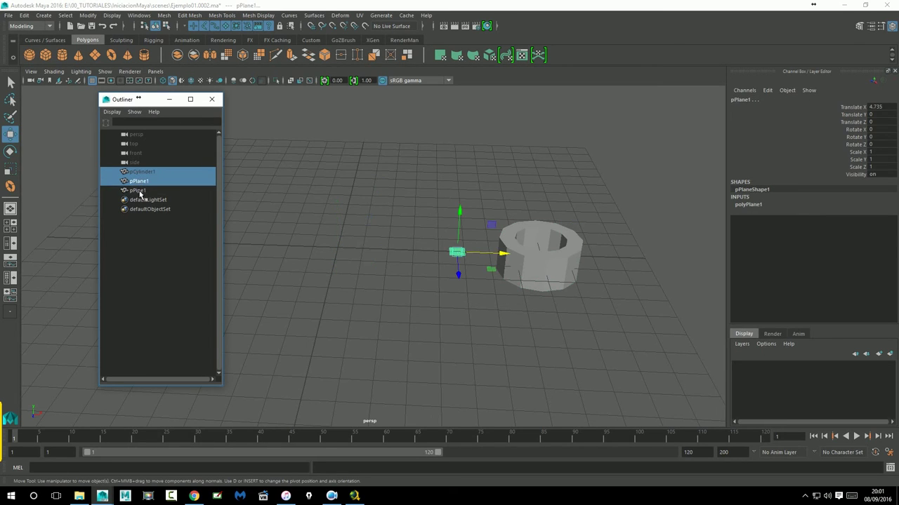
{"action": "left_click", "coordinate": [139, 191], "text": "ctrl"}
{"action": "key", "text": "Delete"}
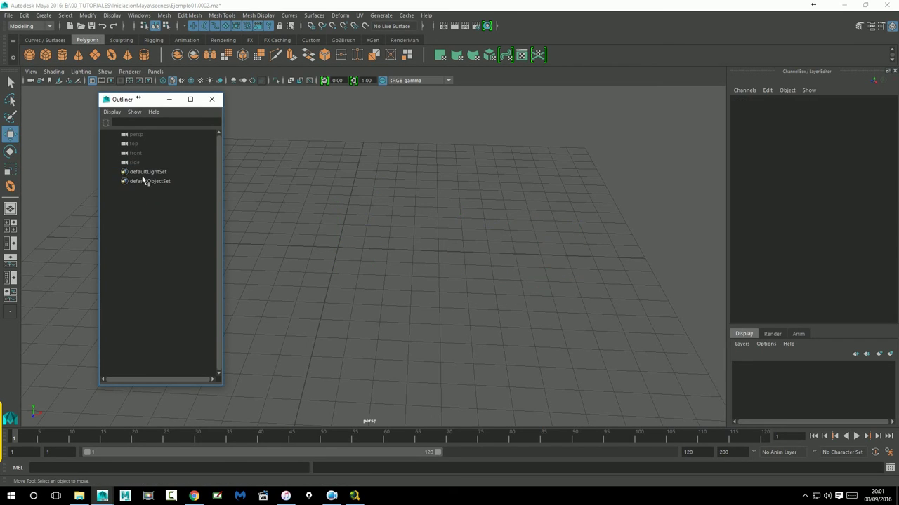
{"action": "left_click", "coordinate": [211, 99]}
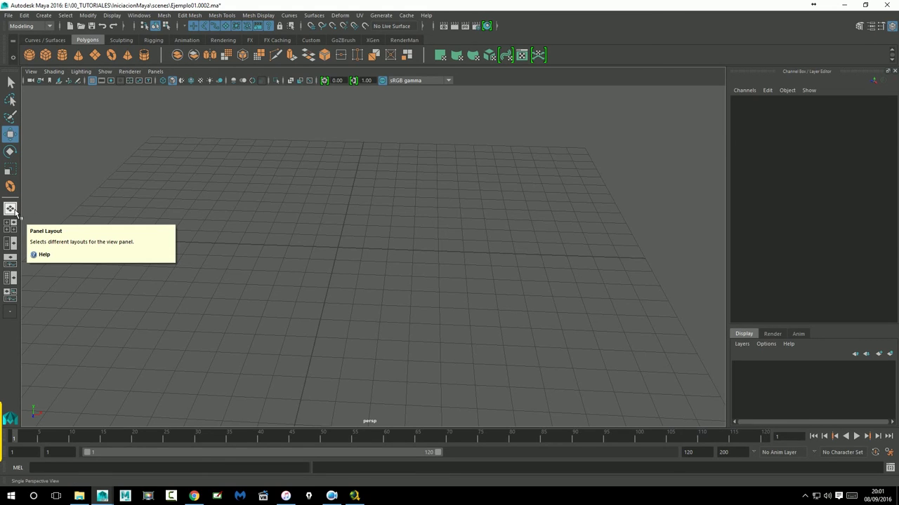
{"action": "left_click_drag", "start_coordinate": [456, 247], "coordinate": [422, 273], "text": "alt"}
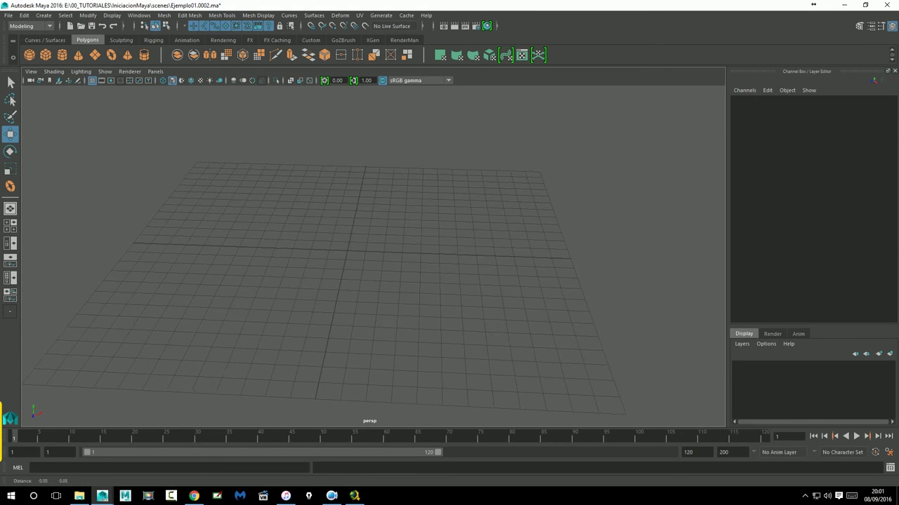
{"action": "left_click", "coordinate": [10, 226]}
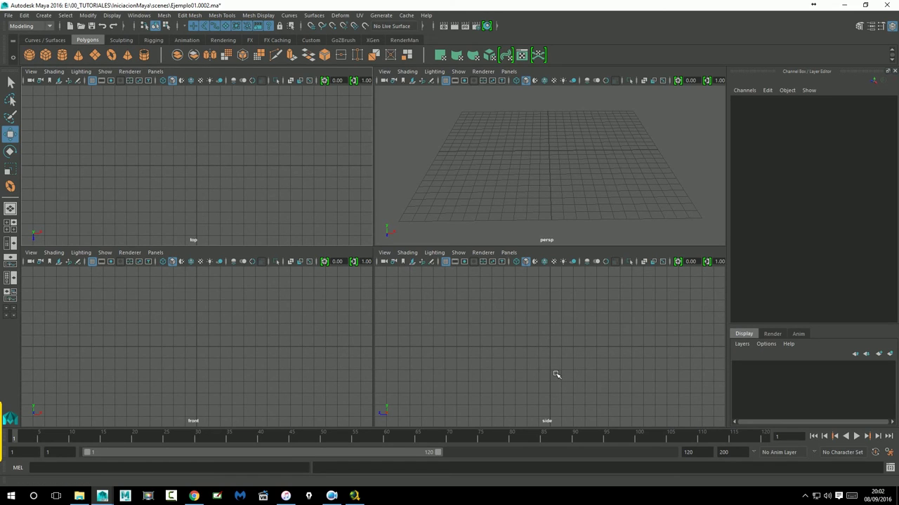
{"action": "left_click", "coordinate": [12, 245]}
{"action": "left_click_drag", "start_coordinate": [460, 203], "coordinate": [457, 227], "text": "alt"}
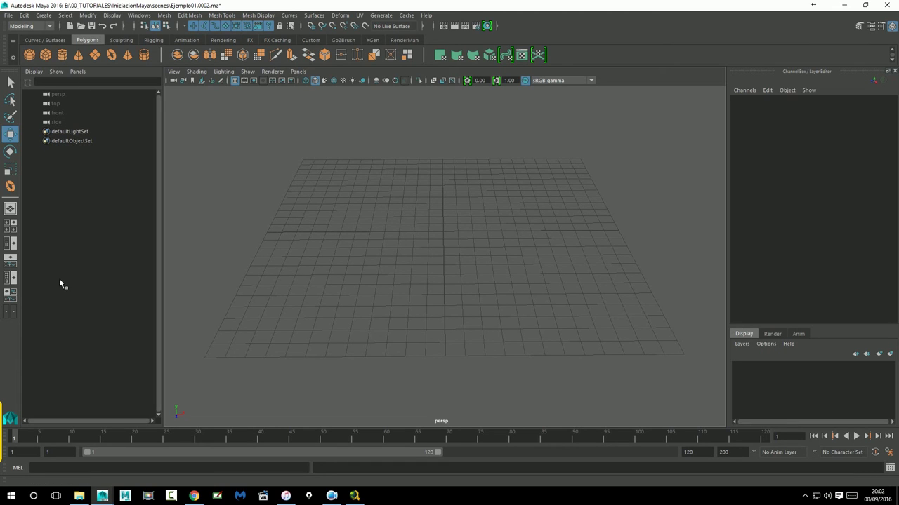
{"action": "left_click", "coordinate": [14, 264]}
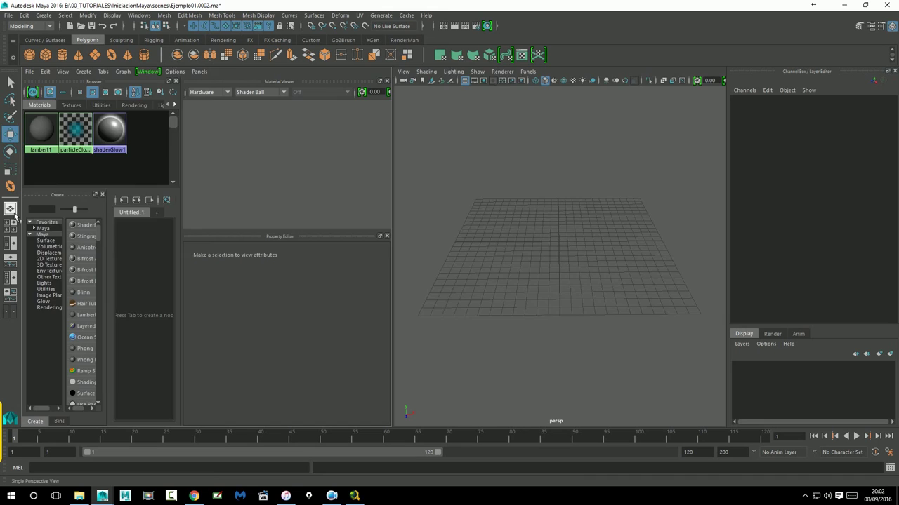
{"action": "left_click", "coordinate": [10, 209]}
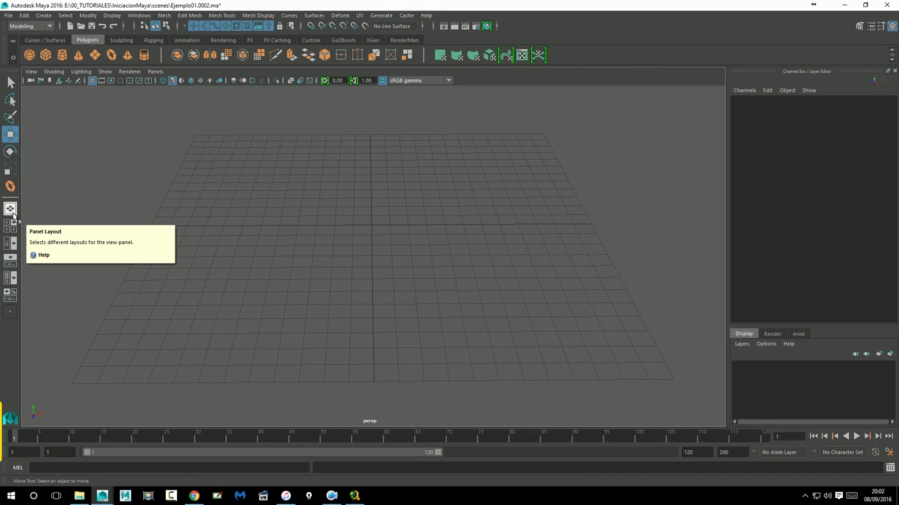
{"action": "left_click_drag", "start_coordinate": [340, 215], "coordinate": [341, 207], "text": "alt"}
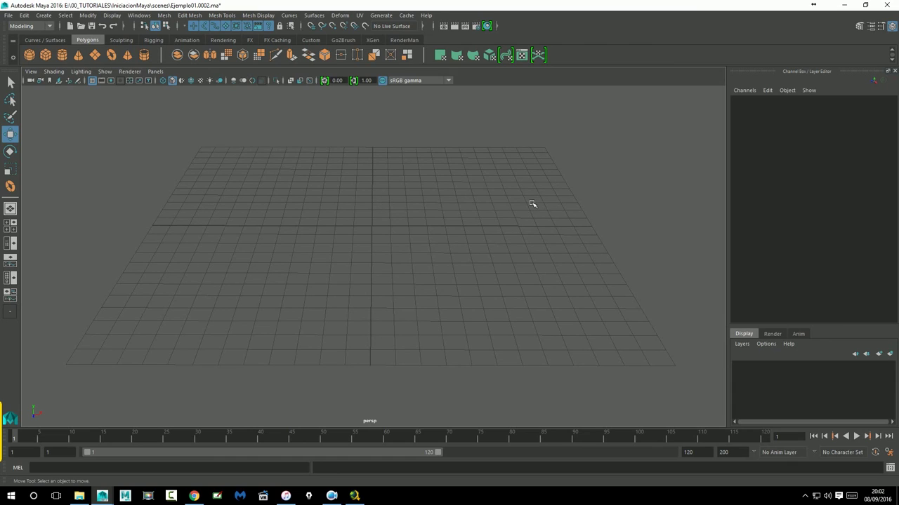